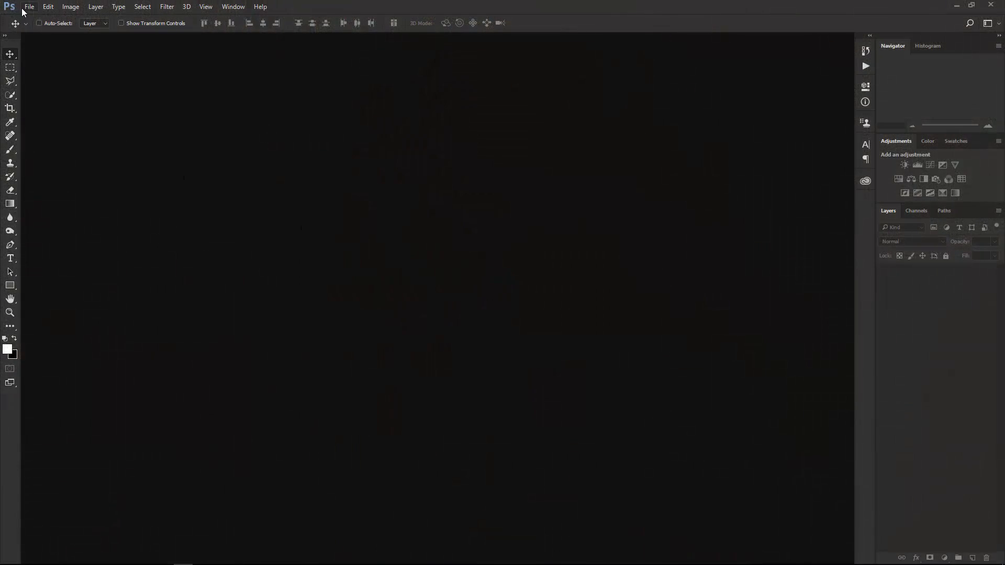
Open old-2012064 and woman-3083389 from the Tutorial Image folder as two documents
left_click(23, 9)
left_click(43, 26)
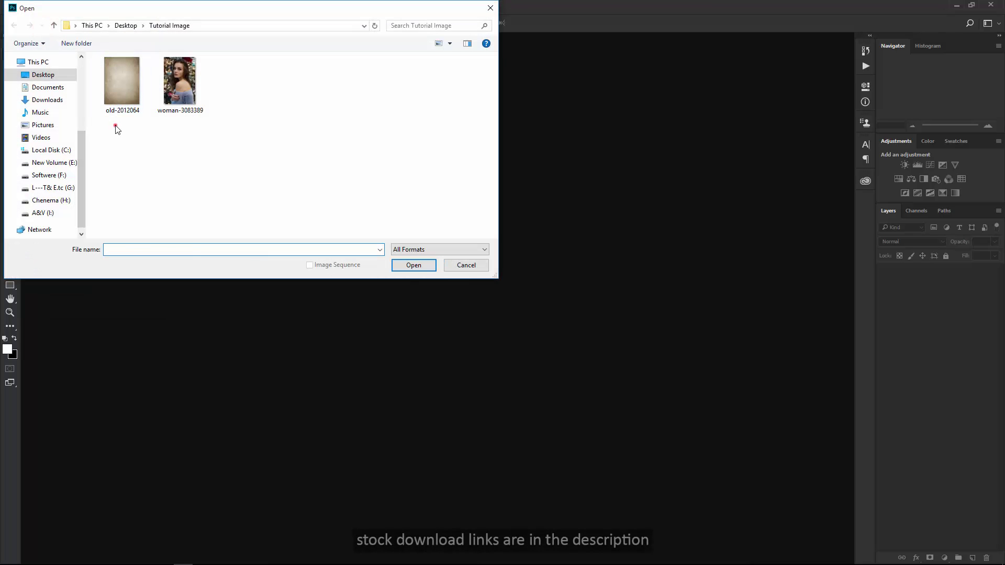
left_click_drag(116, 126, 277, 69)
left_click(413, 265)
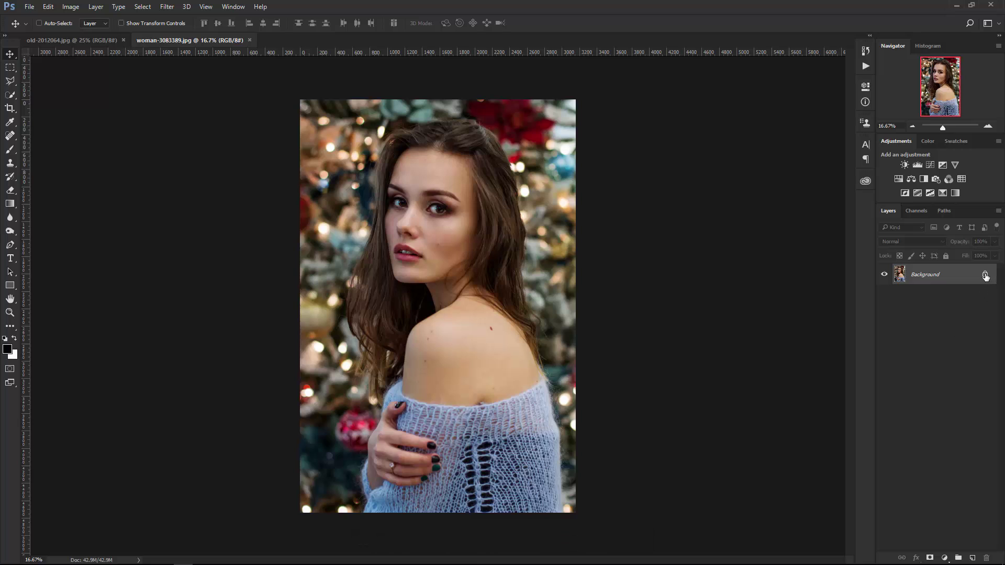
Unlock the photo's Background layer and start a Quick Selection along the woman's hairline
left_click(985, 274)
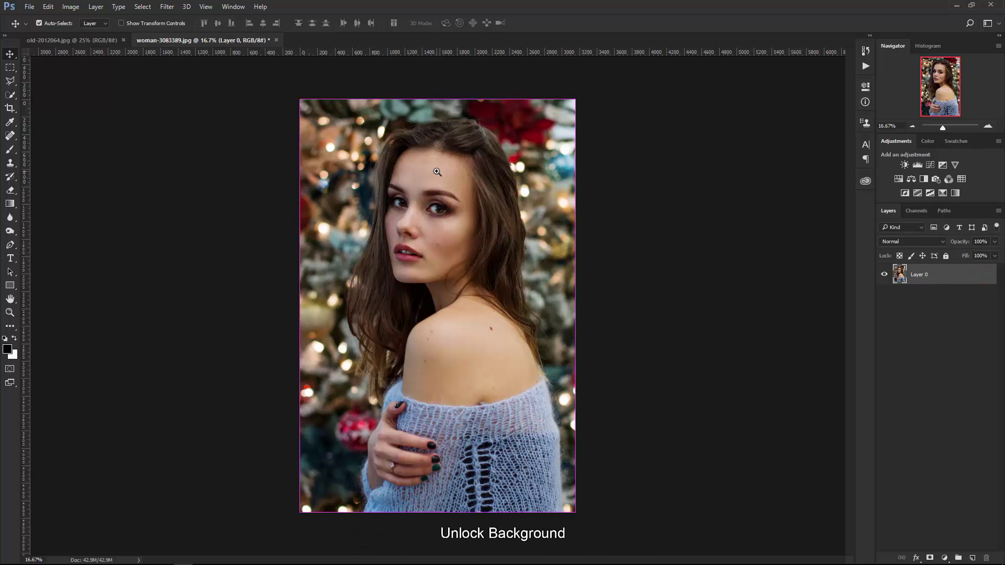
scroll(426, 168, "up", 1)
scroll(442, 179, "up", 1)
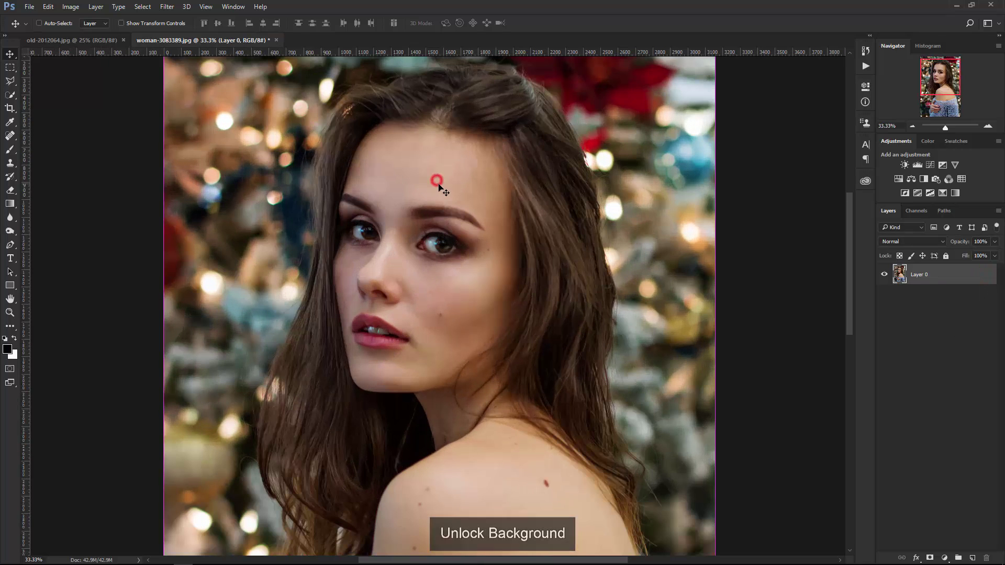
left_click(10, 95)
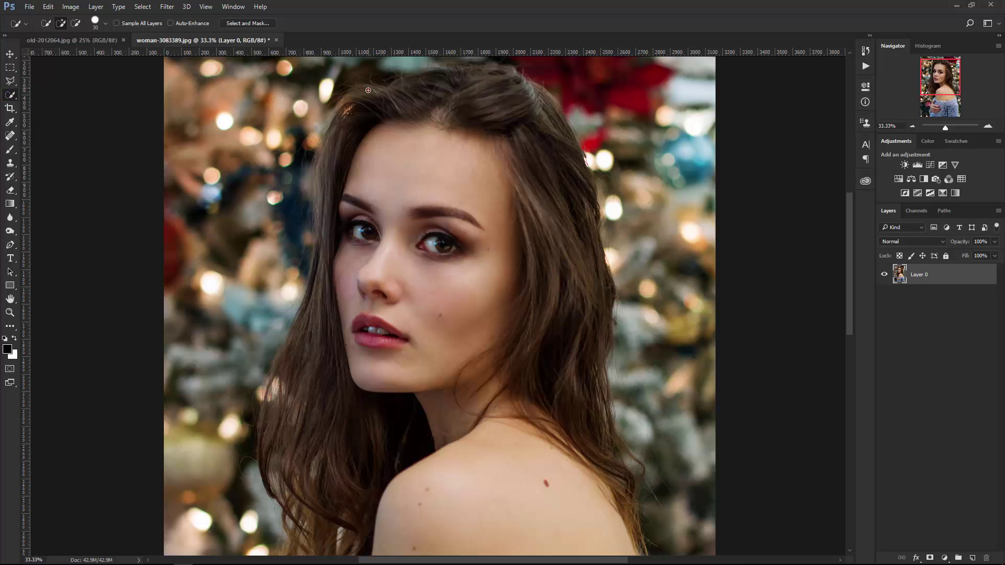
mouse_move(448, 96)
left_mouse_down()
mouse_move(490, 78)
mouse_move(573, 155)
left_mouse_up()
left_click_drag(579, 258, 596, 335)
left_click(344, 122)
Add the left hair, face and neck to the Quick Selection
left_click_drag(329, 157, 325, 164)
mouse_move(334, 279)
left_mouse_down()
mouse_move(319, 266)
mouse_move(310, 285)
left_mouse_up()
left_click_drag(423, 292, 403, 331)
left_click_drag(316, 307, 305, 400)
left_click_drag(283, 353, 267, 429)
left_click_drag(397, 398, 554, 416)
Extend the selection over the woman's hand, bare shoulder and sleeve
left_click_drag(544, 367, 515, 186)
left_click_drag(248, 324, 320, 465)
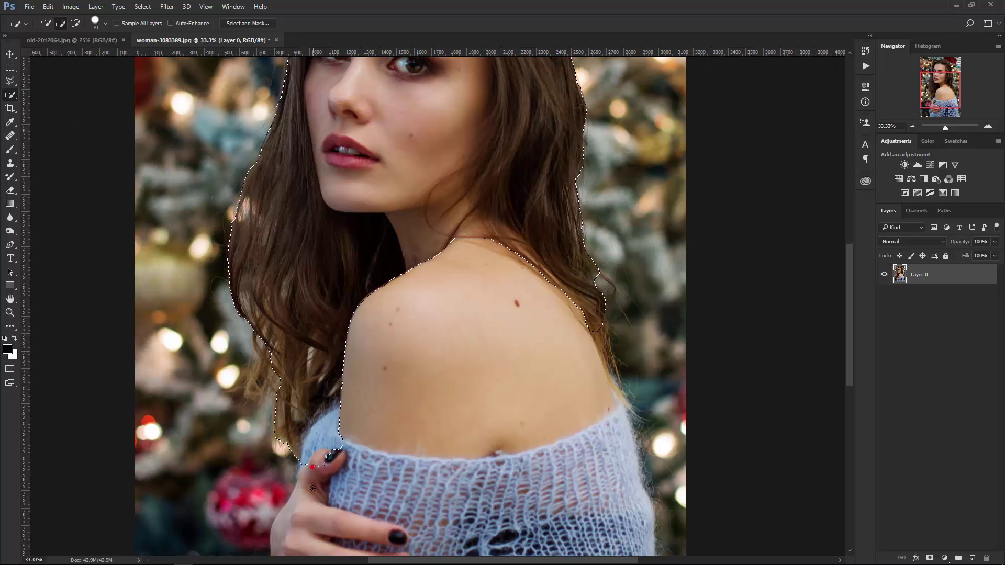
left_click(461, 262)
left_click_drag(476, 401, 594, 379)
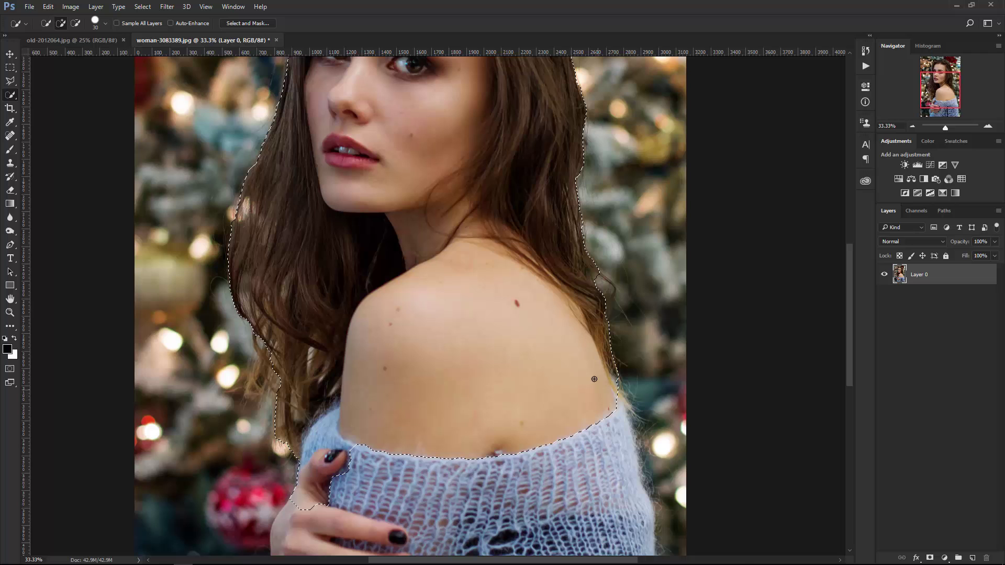
left_click(618, 428)
scroll(597, 450, "down", 5)
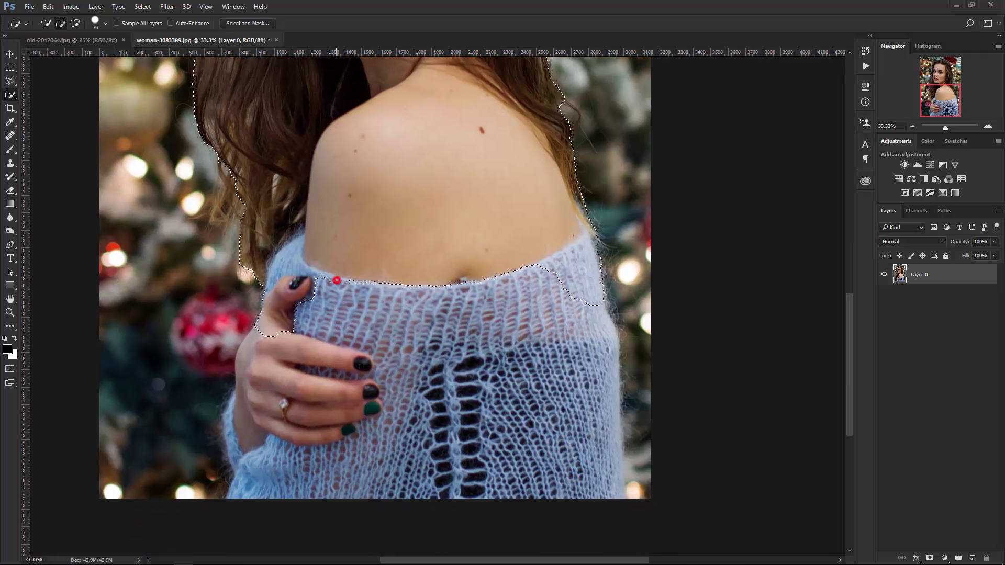
left_click_drag(244, 401, 241, 449)
left_click(243, 467)
Add the sweater's upper back, knit holes and lower-right area to the selection
left_click_drag(448, 391, 586, 350)
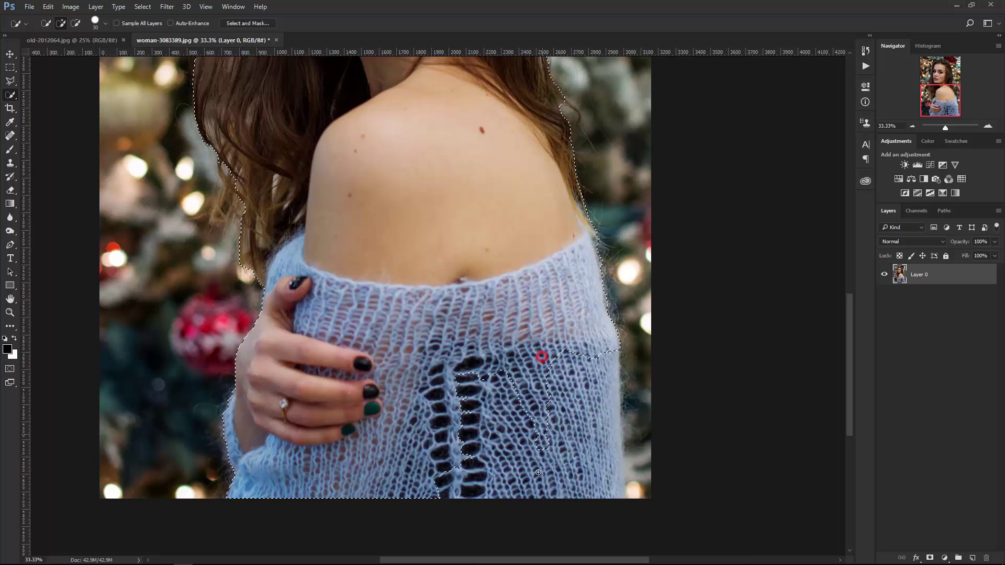
left_click(490, 382)
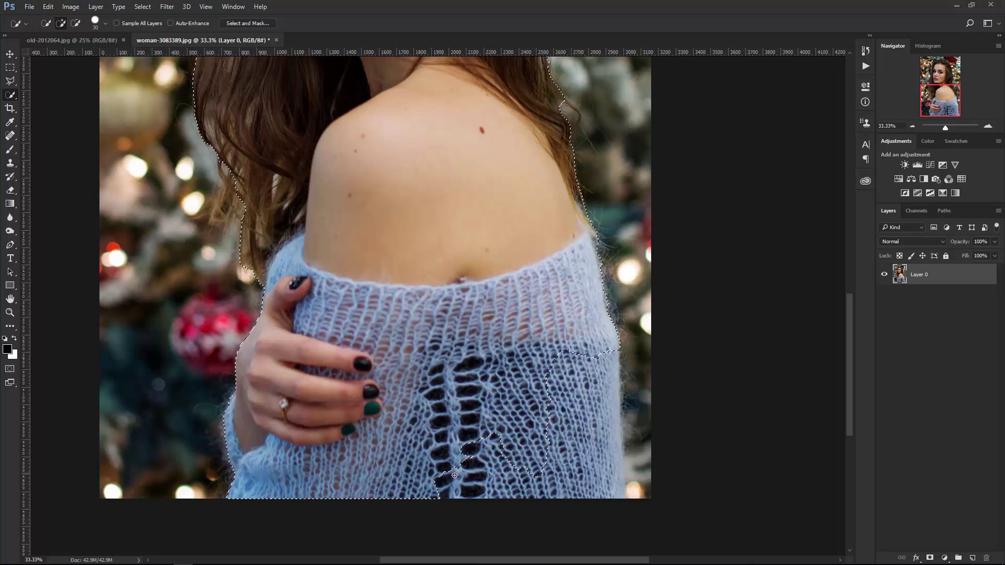
left_click_drag(454, 475, 553, 478)
left_click_drag(561, 443, 576, 442)
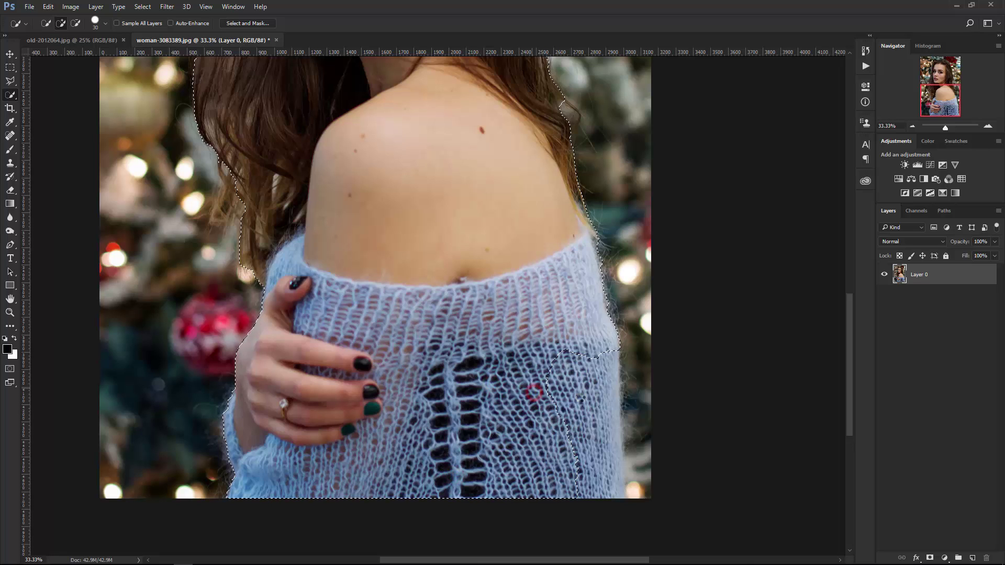
left_click(559, 365)
left_click(584, 401)
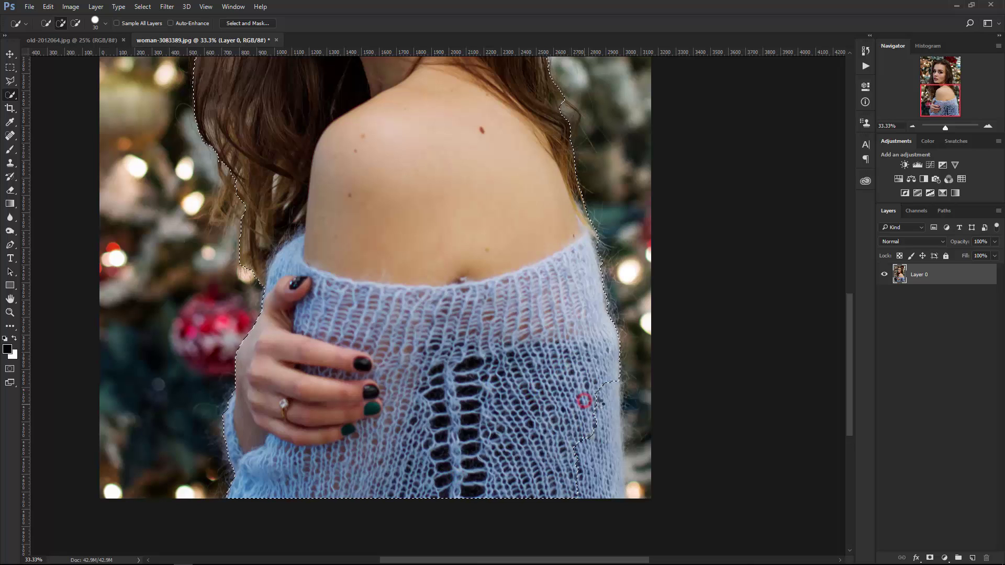
left_click(602, 424)
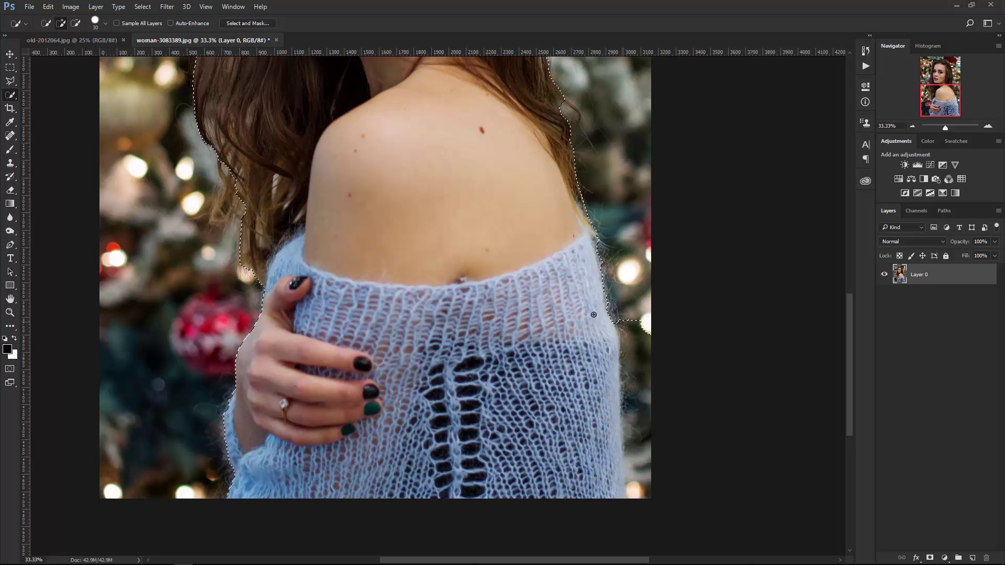
Subtract stray background beside the sweater, restoring a sliver of sweater edge
left_click(76, 23)
left_click(628, 324)
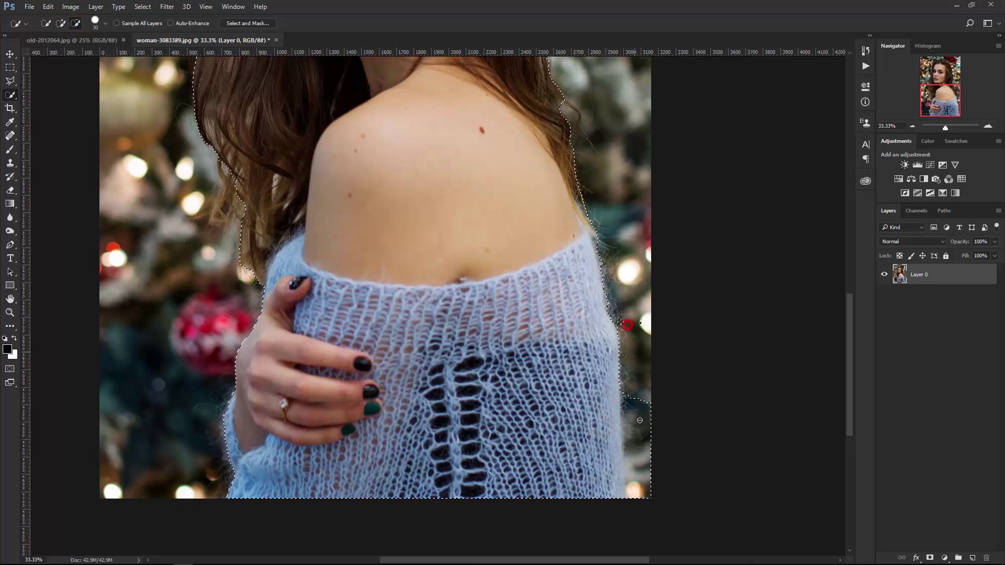
left_click(636, 472)
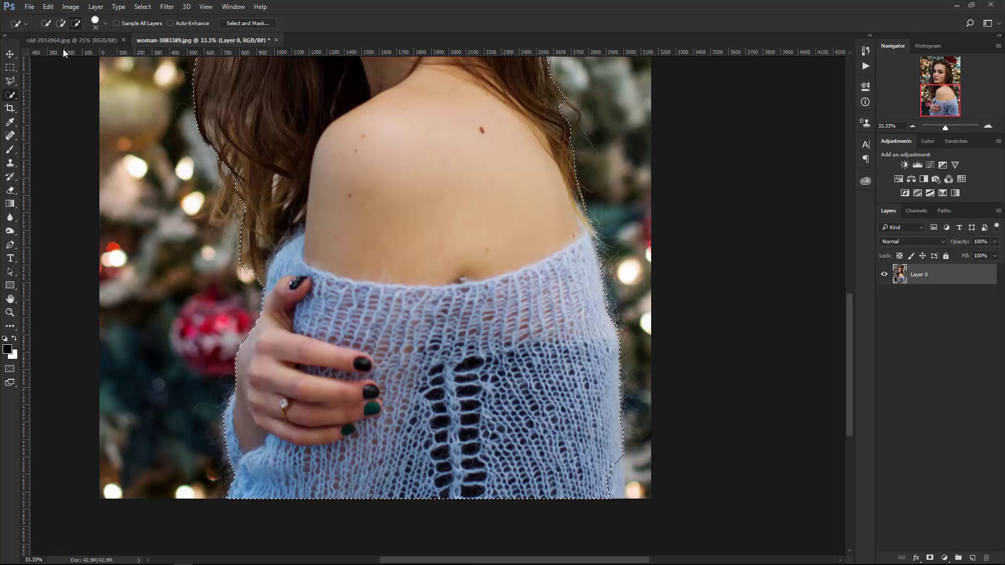
left_click(61, 23)
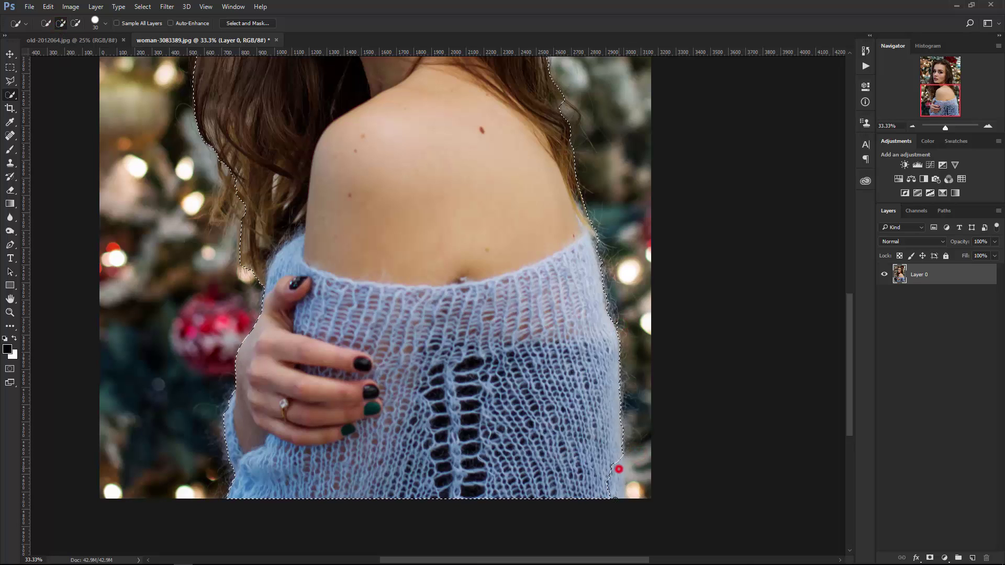
left_click(618, 469)
key("ctrl+0")
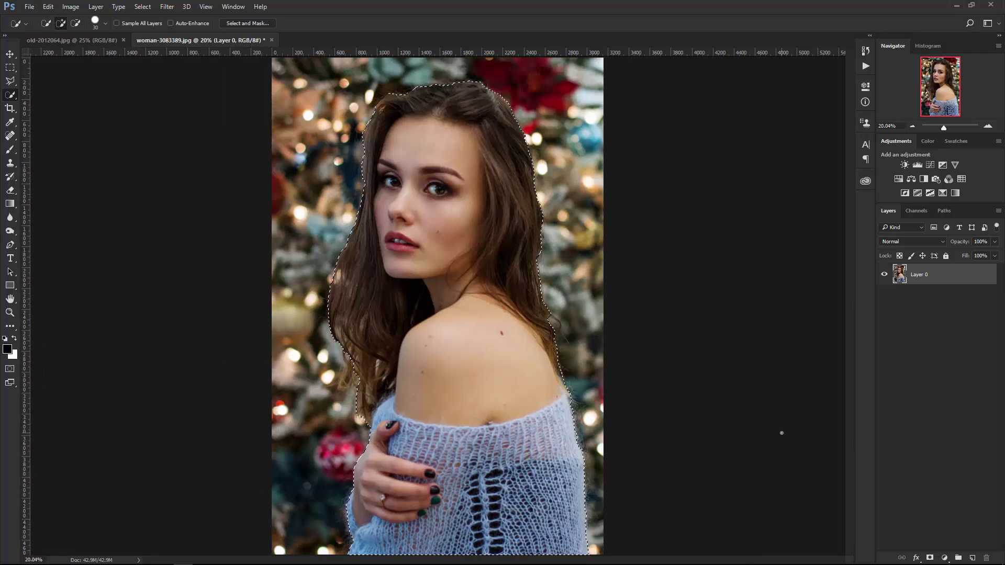
Mask out the woman's backdrop and drag the paper texture into her document
left_click(929, 558)
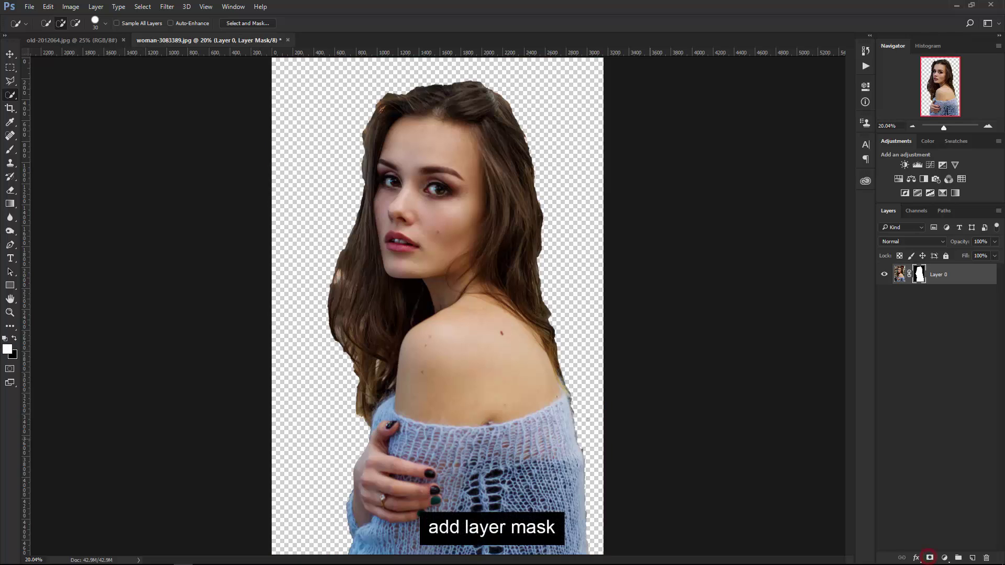
left_click(10, 54)
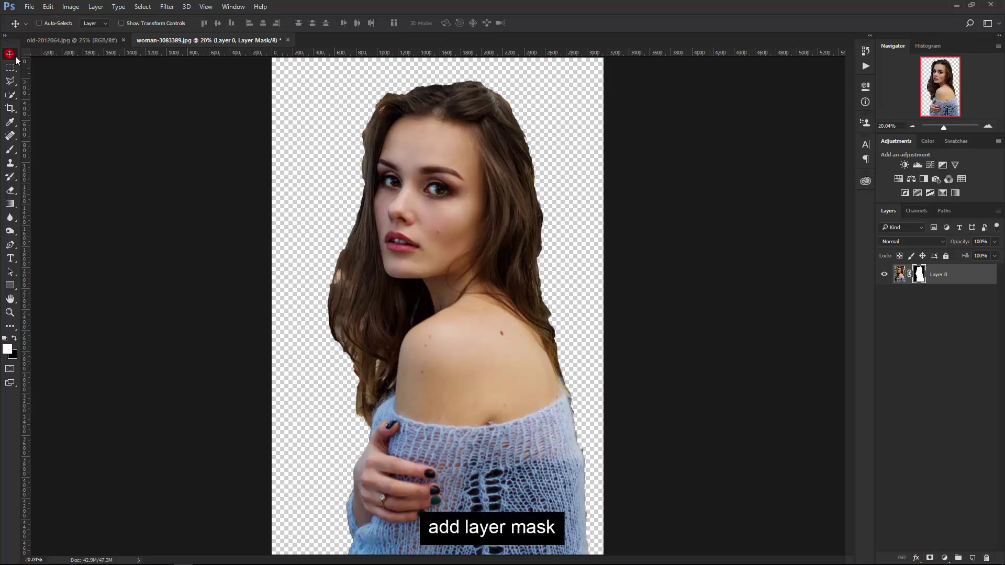
left_click(67, 40)
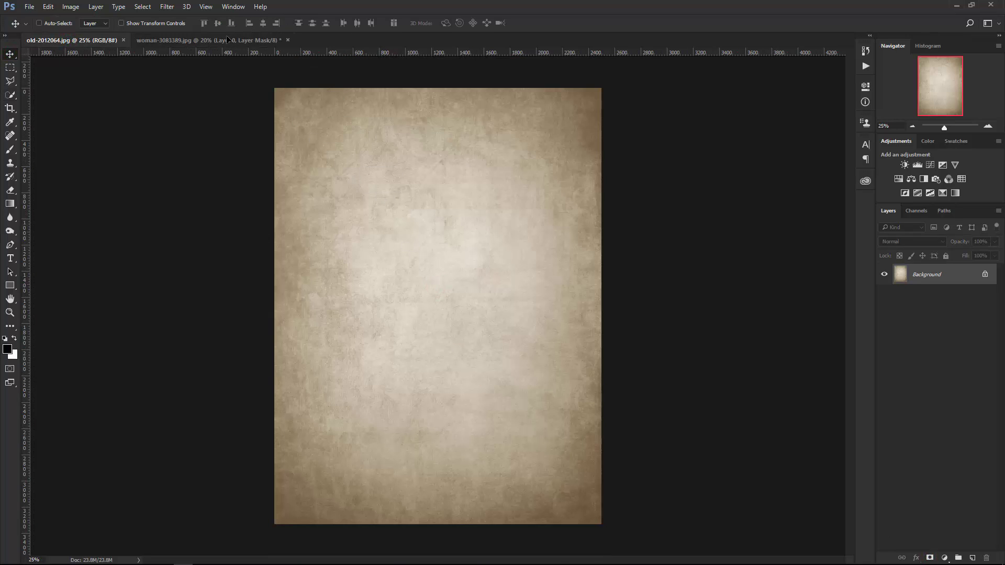
mouse_move(436, 287)
left_mouse_down()
mouse_move(425, 277)
mouse_move(437, 319)
mouse_move(437, 303)
left_mouse_up()
key("ctrl+minus")
Stretch the paper texture to fill the canvas and move it below Layer 0
key("ctrl+t")
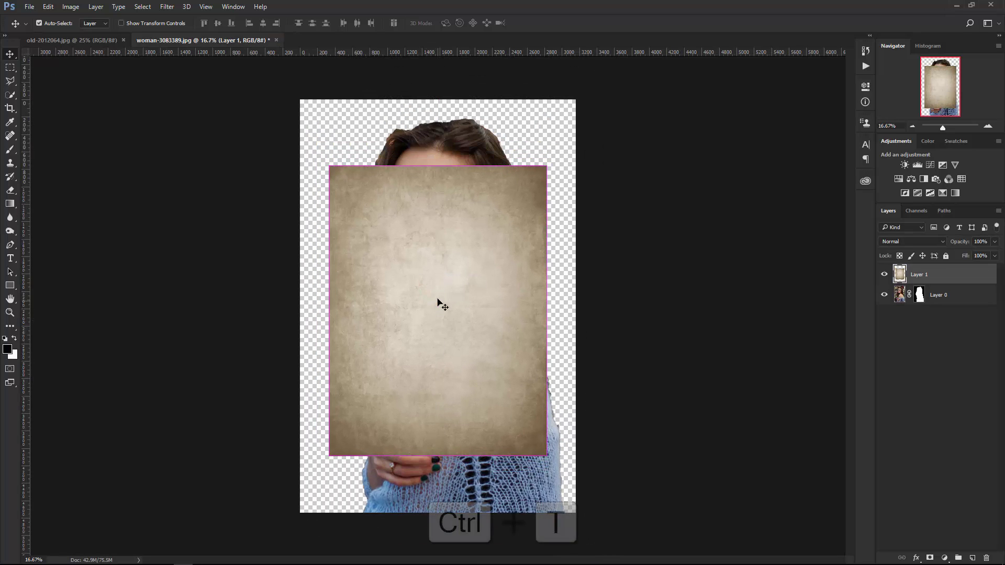
left_click_drag(441, 166, 441, 99)
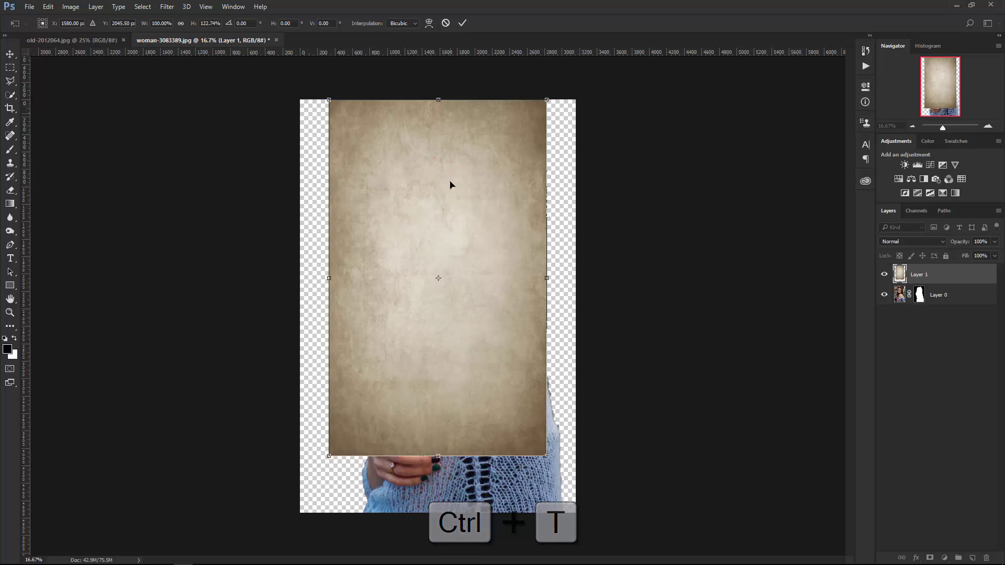
left_click_drag(438, 454, 442, 512)
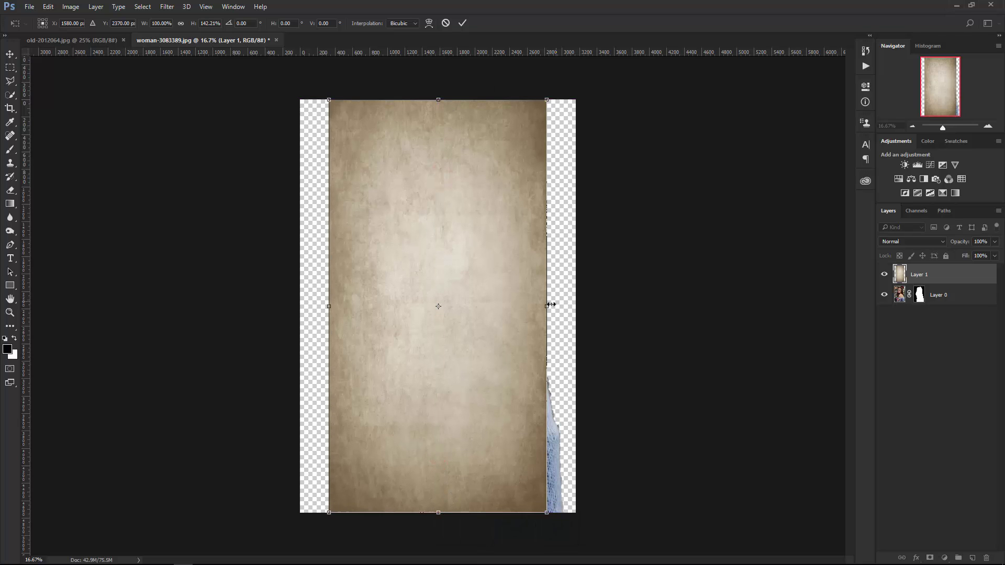
left_click_drag(549, 303, 582, 312)
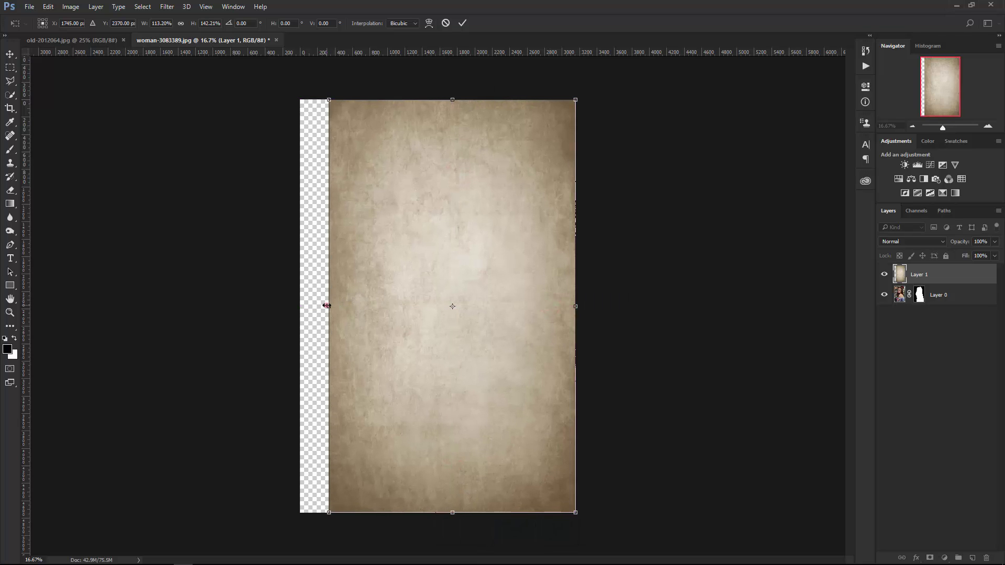
left_click_drag(327, 305, 300, 305)
left_click(462, 22)
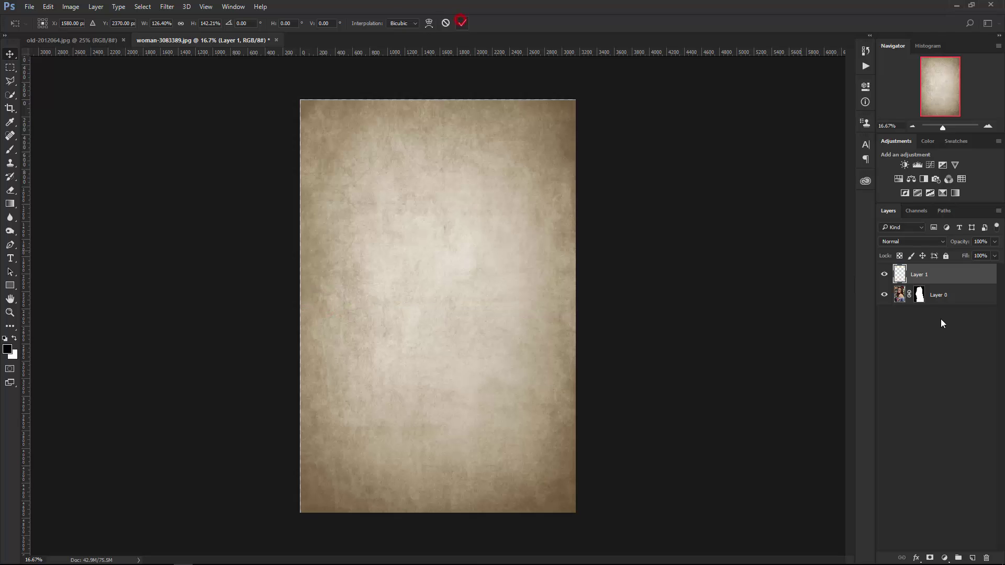
left_click_drag(950, 275, 952, 329)
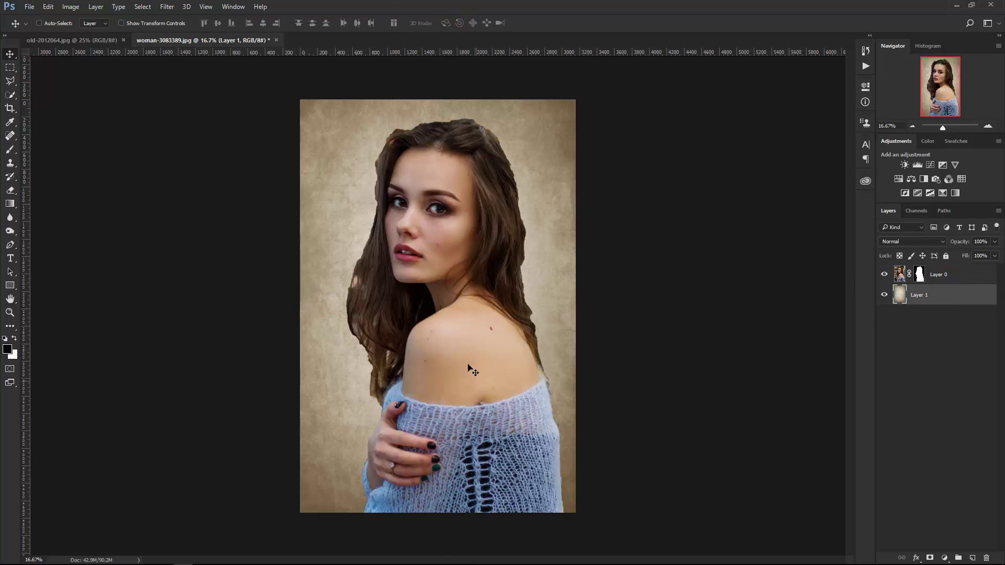
Scale the woman layer to about 98% and nudge it slightly lower
scroll(444, 157, "up", 1)
left_click(939, 276)
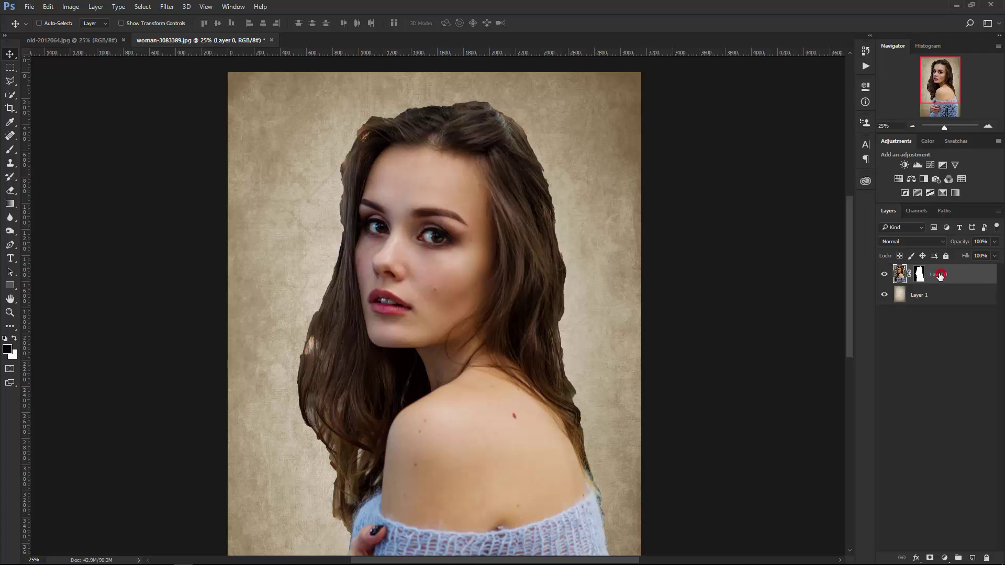
scroll(449, 261, "down", 1)
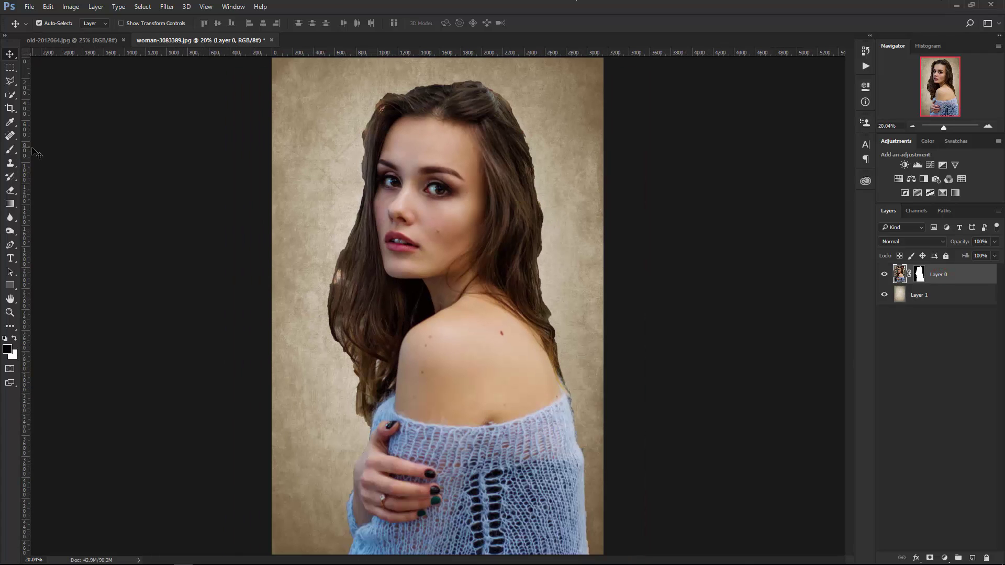
key("ctrl+t")
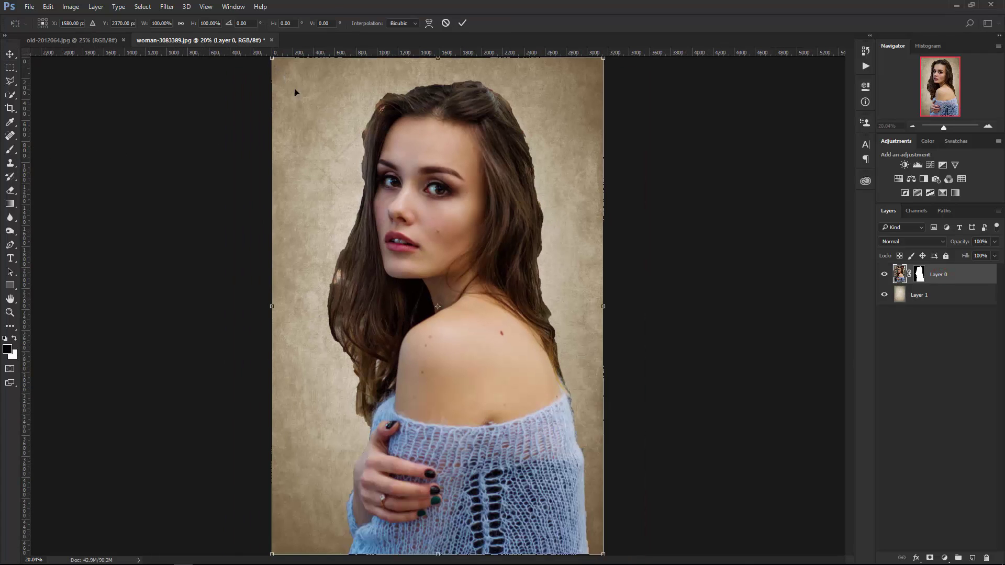
left_click_drag(273, 60, 277, 65)
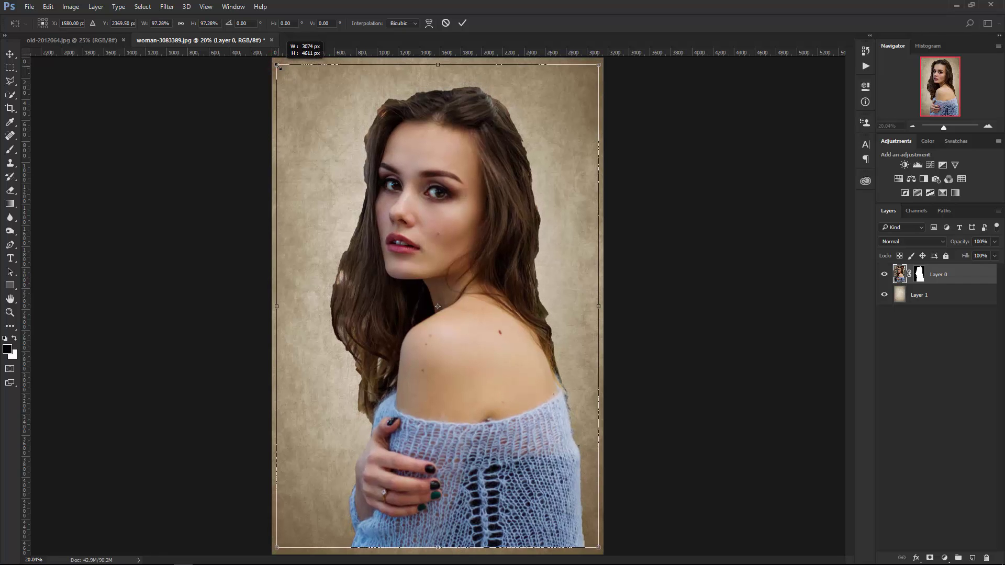
left_click_drag(469, 179, 469, 186)
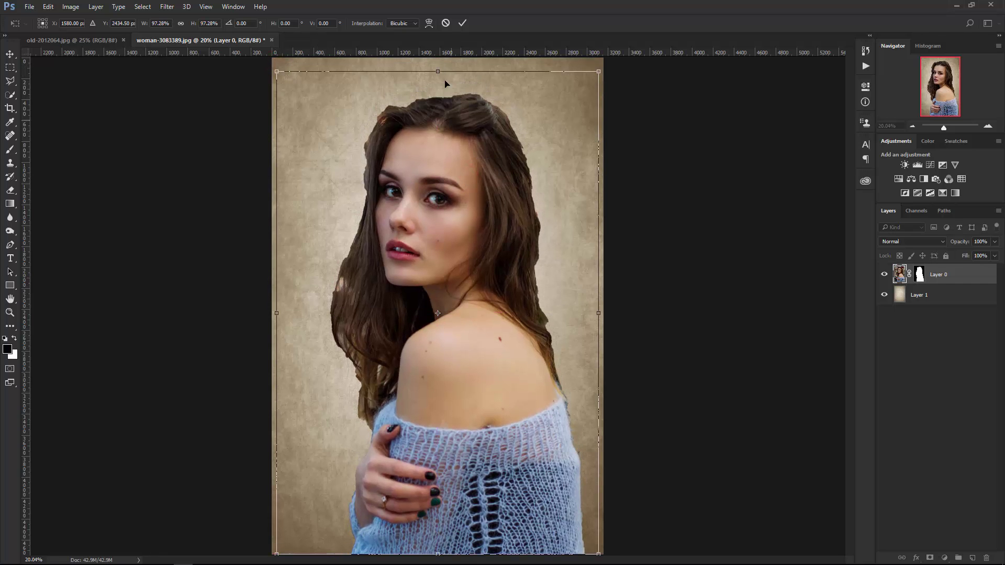
key("Return")
Shrink the woman a touch more and shift her down a little further
key("ctrl+minus")
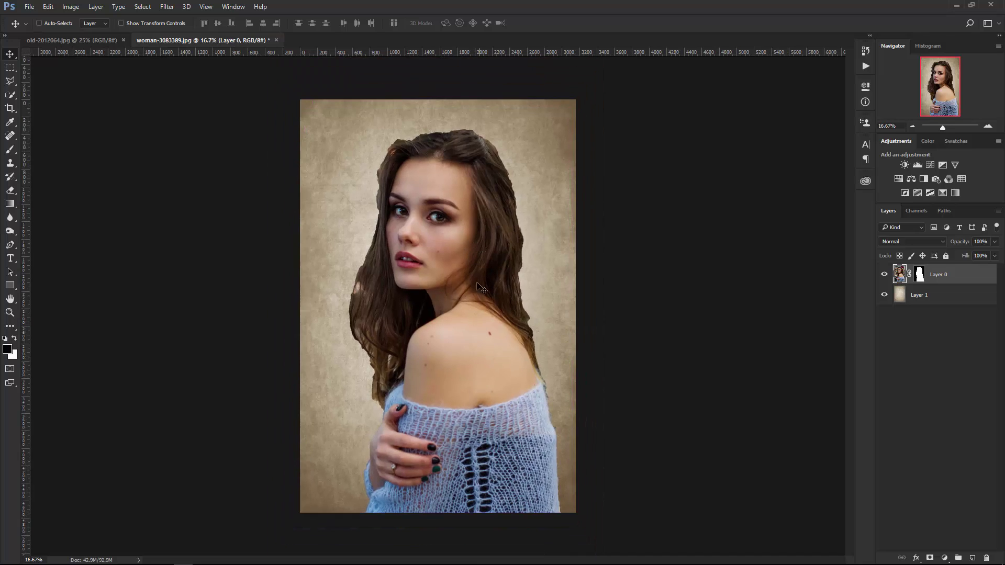
key("ctrl+t")
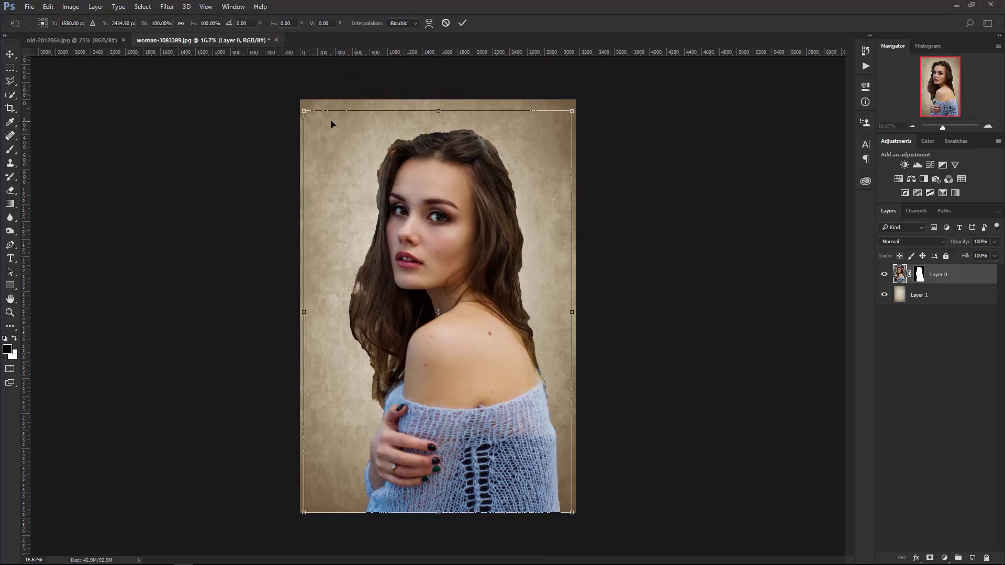
left_click_drag(304, 113, 307, 116)
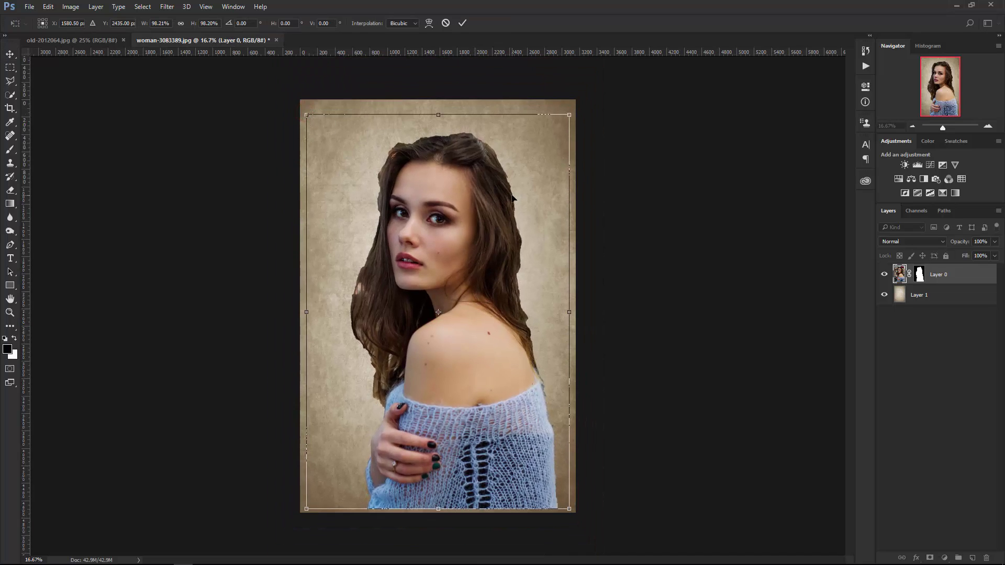
left_click_drag(523, 213, 524, 217)
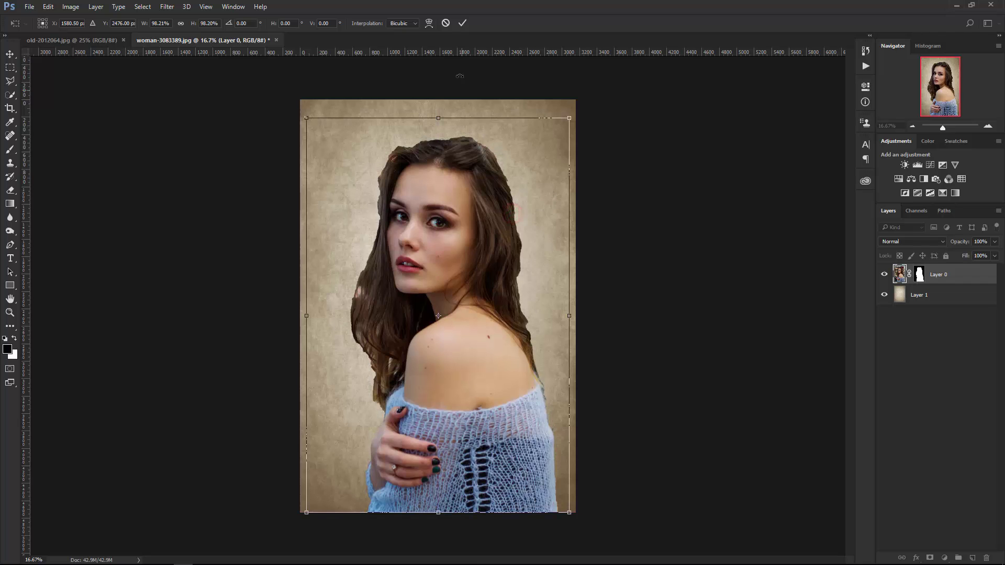
key("Return")
scroll(444, 198, "up", 1)
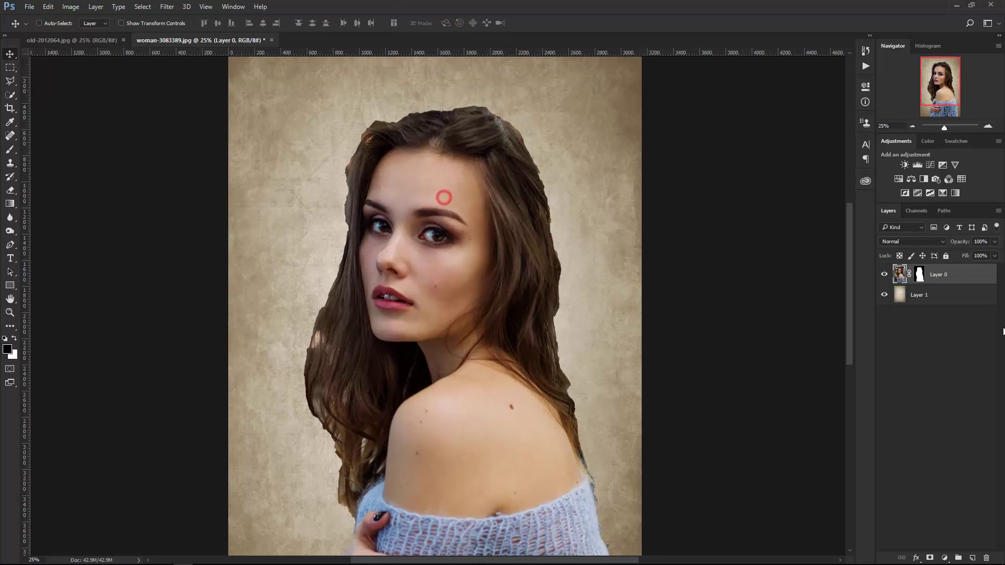
Open Select and Mask on the woman's layer mask with the Overlay view
left_click(920, 278)
right_click(919, 278)
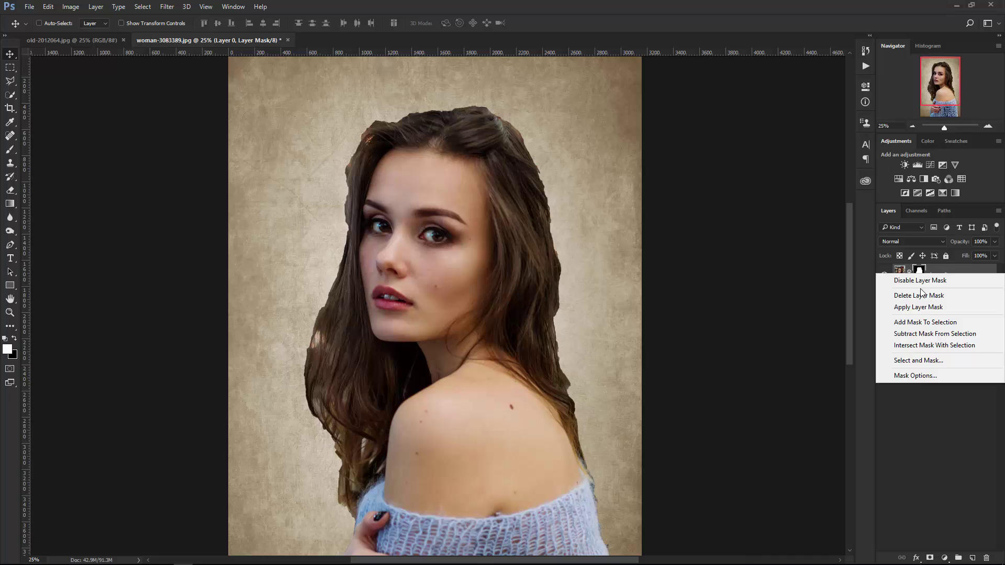
left_click(919, 361)
left_click(910, 88)
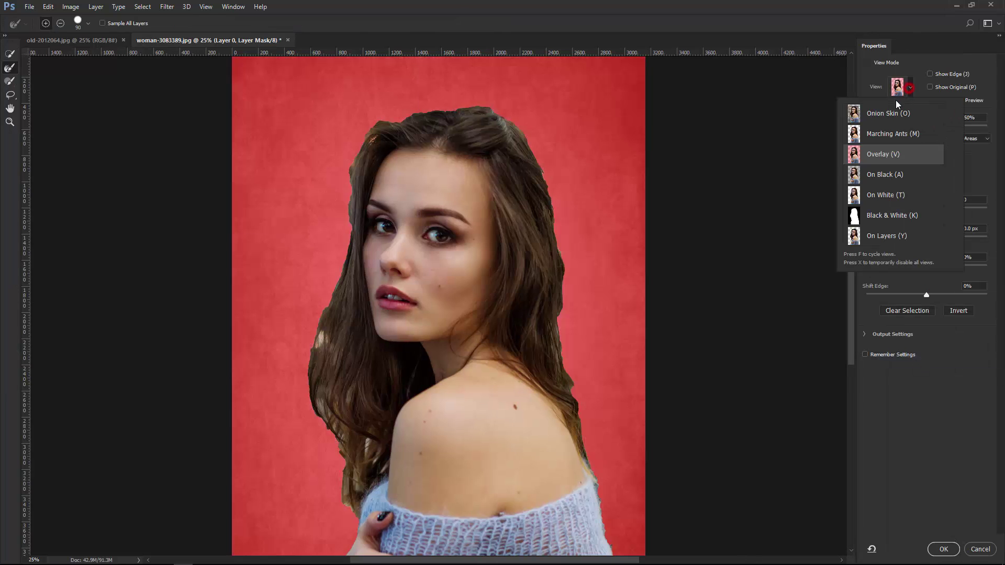
left_click(887, 113)
left_click(871, 156)
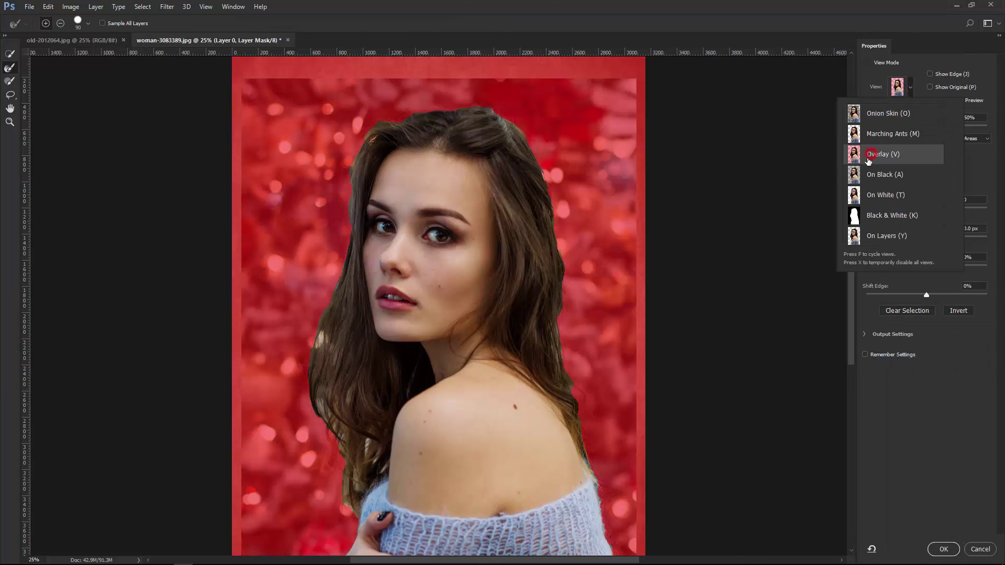
Work the Refine Edge Brush around the woman's hairline, panning across the hair
left_click(9, 69)
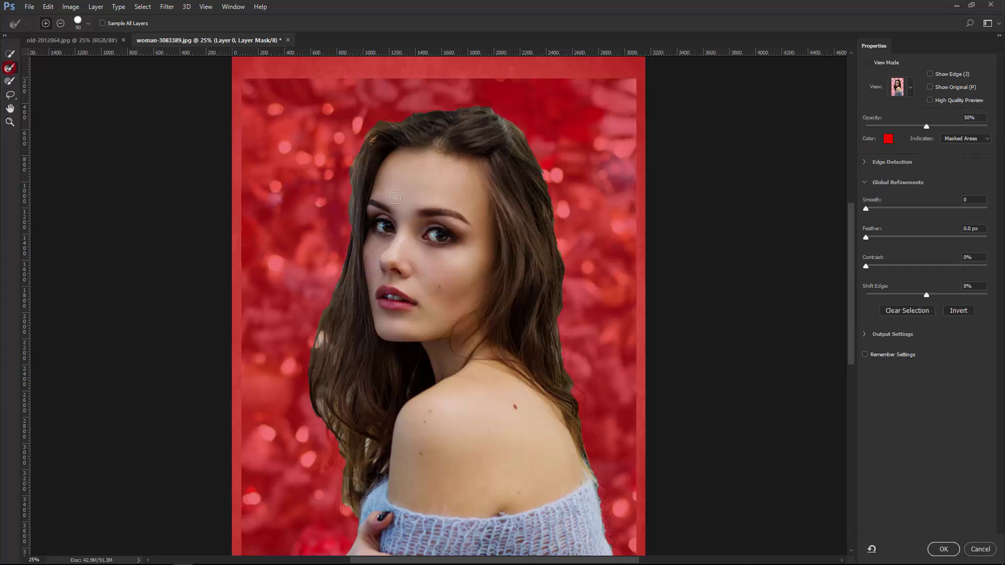
scroll(369, 137, "up", 1)
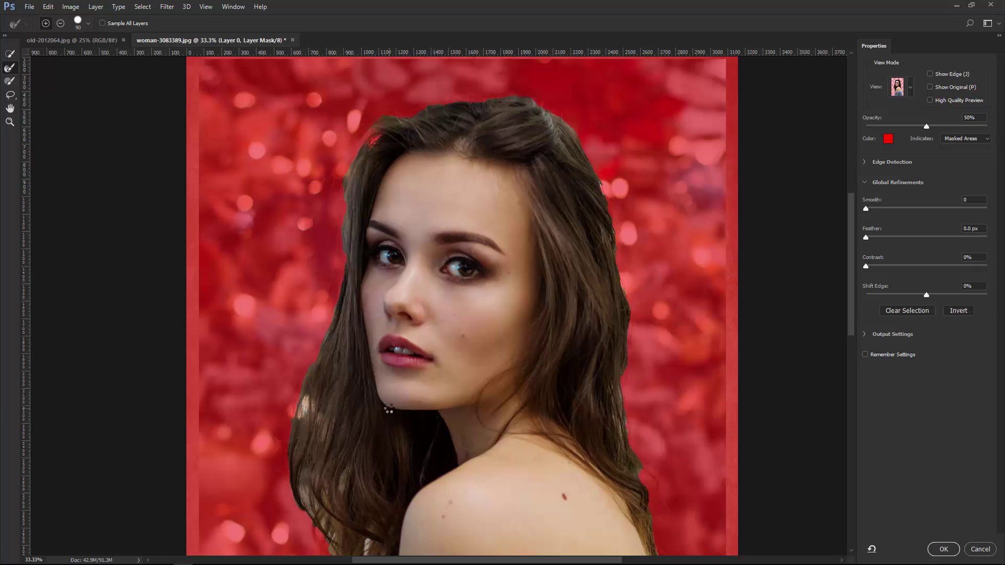
scroll(366, 392, "down", 2)
scroll(314, 356, "down", 2)
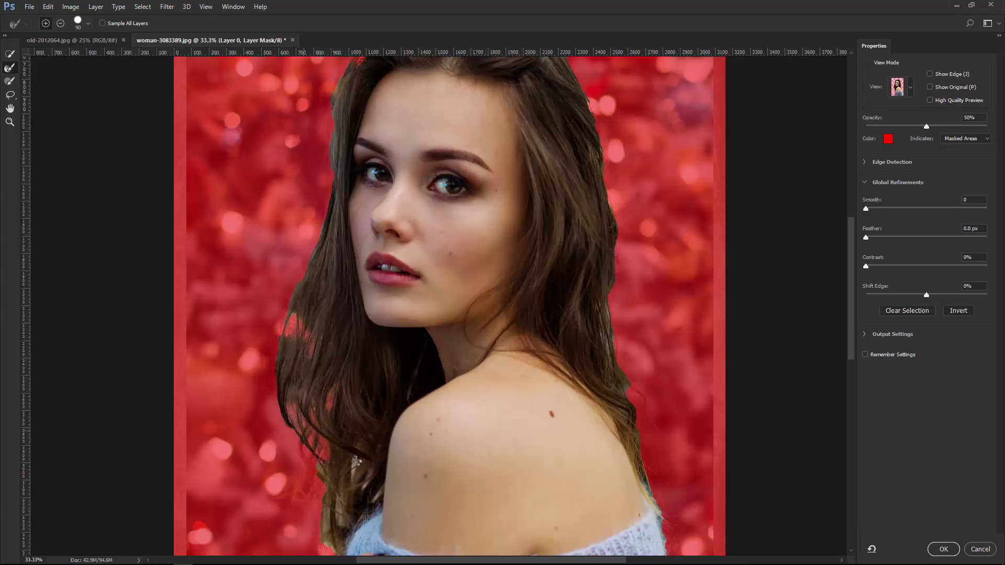
scroll(364, 510, "down", 2)
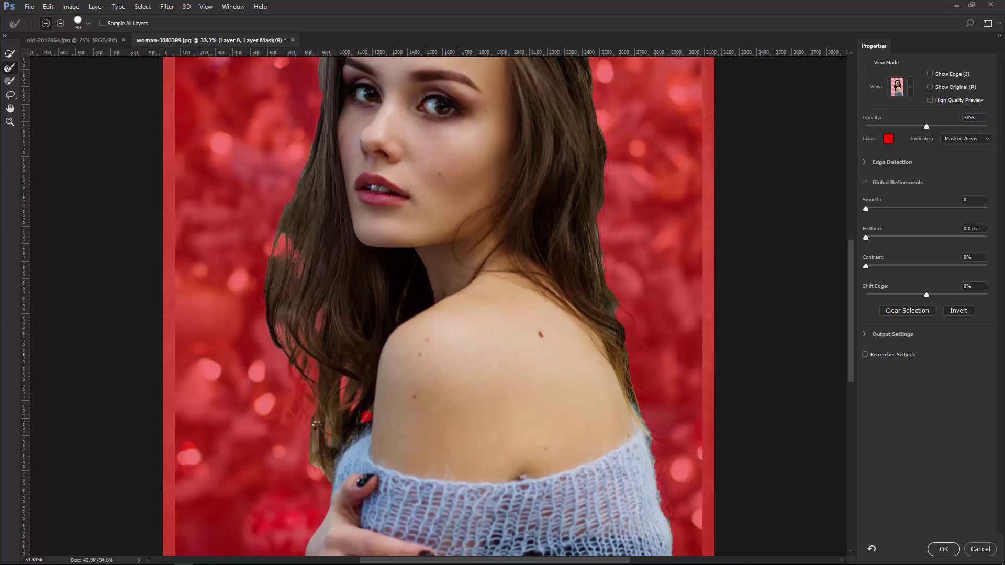
scroll(495, 298, "right", 3)
scroll(494, 297, "up", 1)
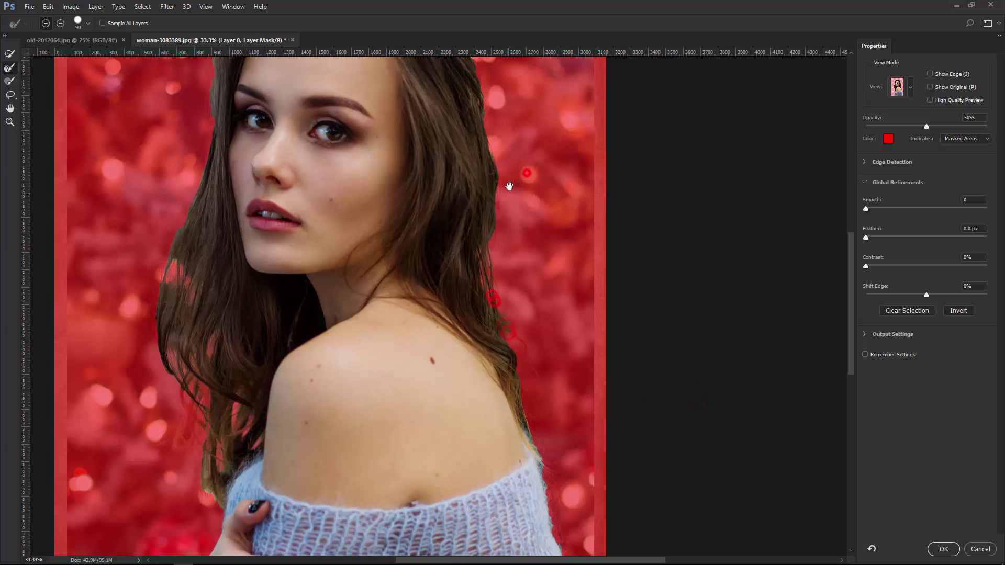
scroll(509, 186, "down", 2)
scroll(437, 147, "up", 4)
scroll(437, 147, "left", 1)
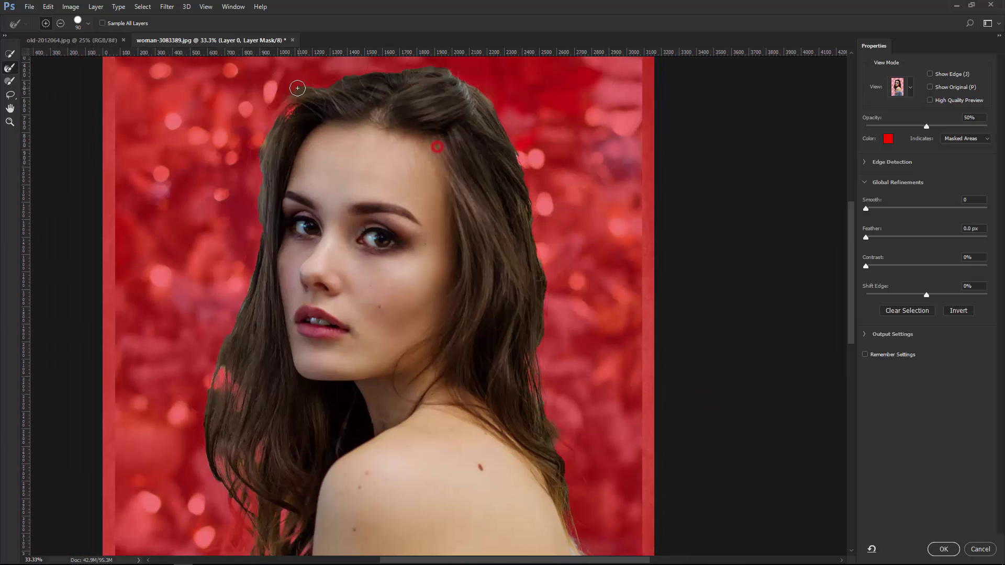
Apply the refined mask and set up a smaller, slightly harder brush for the mask
left_click(942, 549)
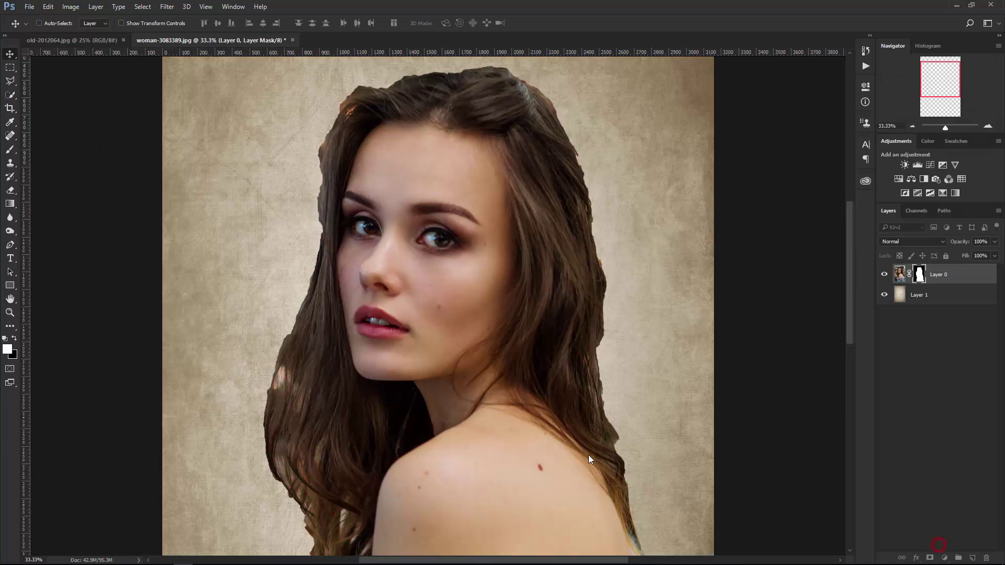
key("ctrl+minus")
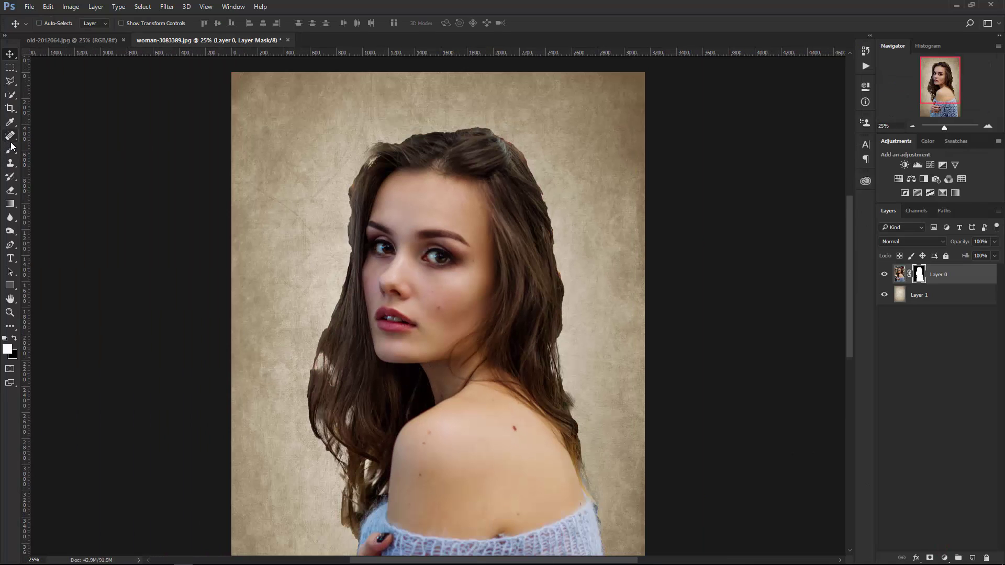
left_click(10, 149)
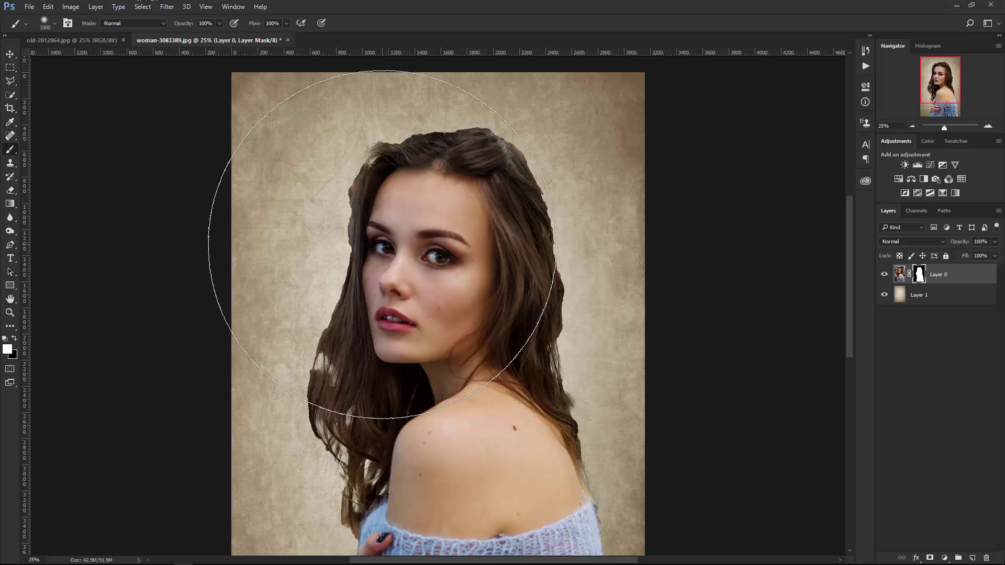
key("bracketleft")
key("bracketleft")
key("bracketleft")
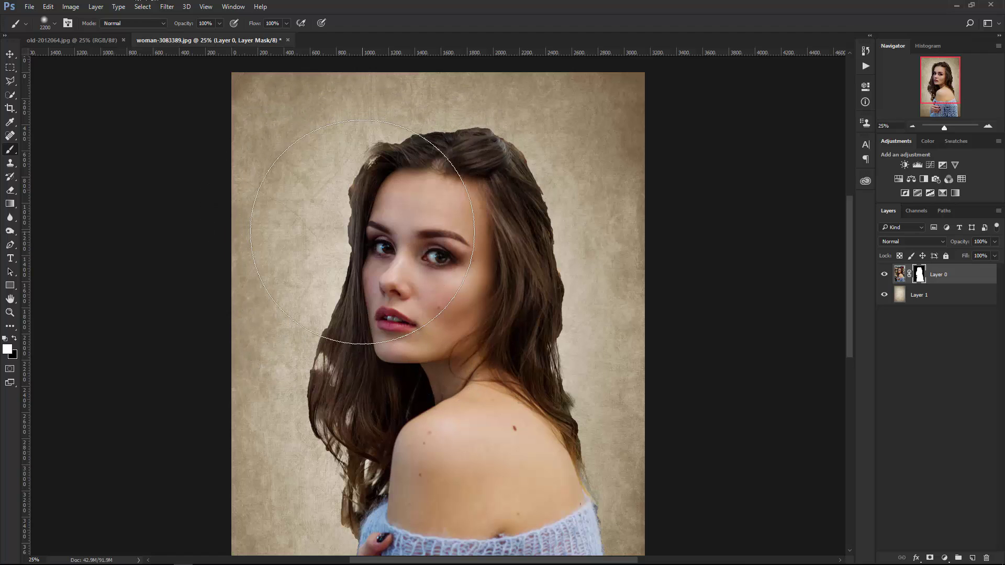
key("bracketleft")
key("bracketleft")
key("bracketleft")
right_click(335, 228)
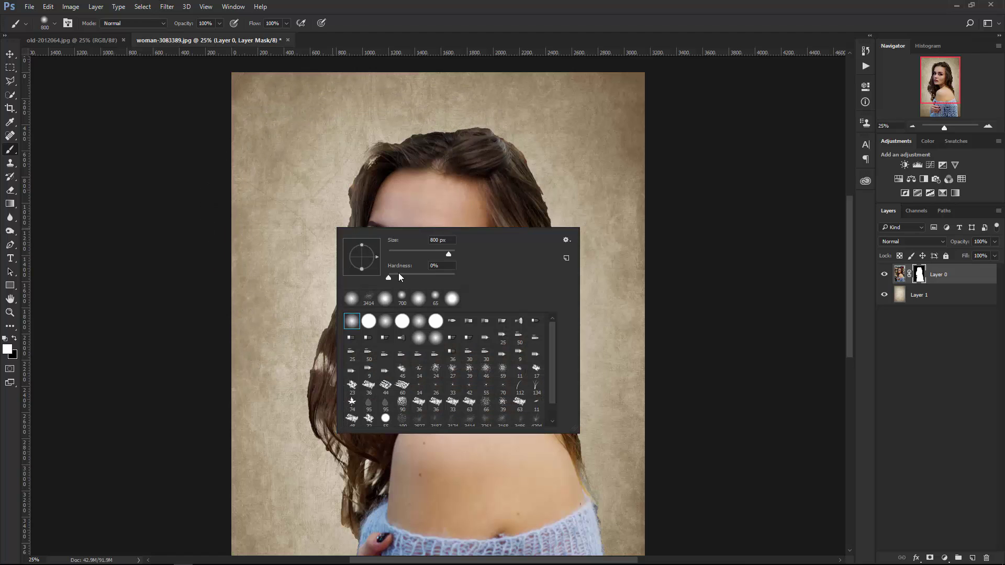
left_click(401, 275)
left_click(921, 277)
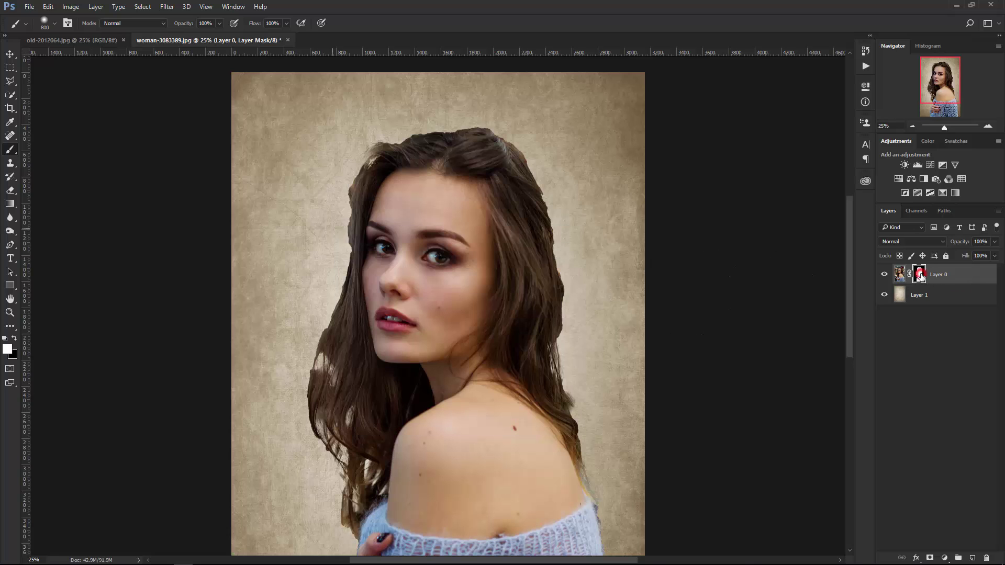
Paint out the stray light wisps along the left hair edge
left_click(314, 237)
scroll(376, 209, "up", 3)
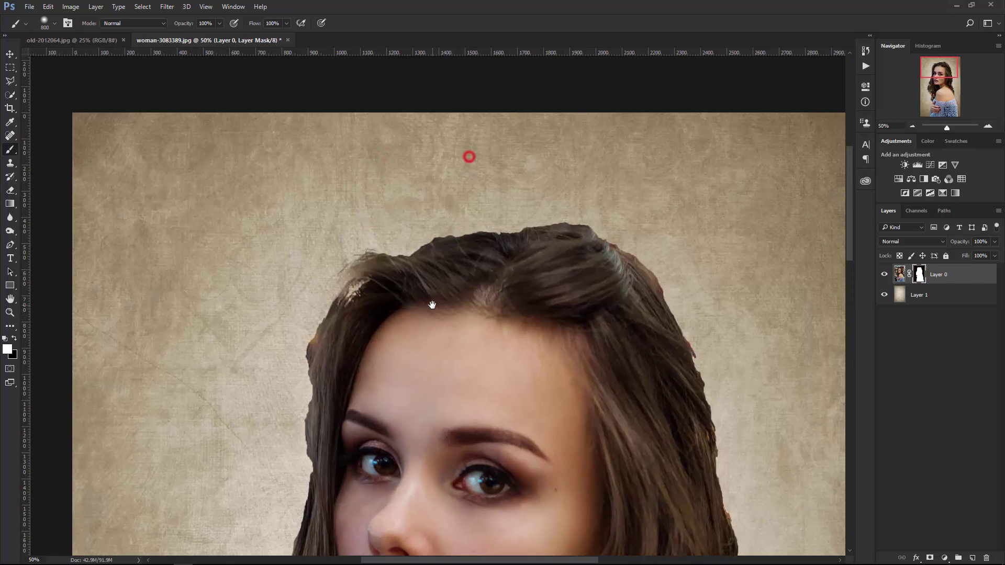
key("bracketleft")
key("bracketleft")
key("bracketleft")
key("bracketleft")
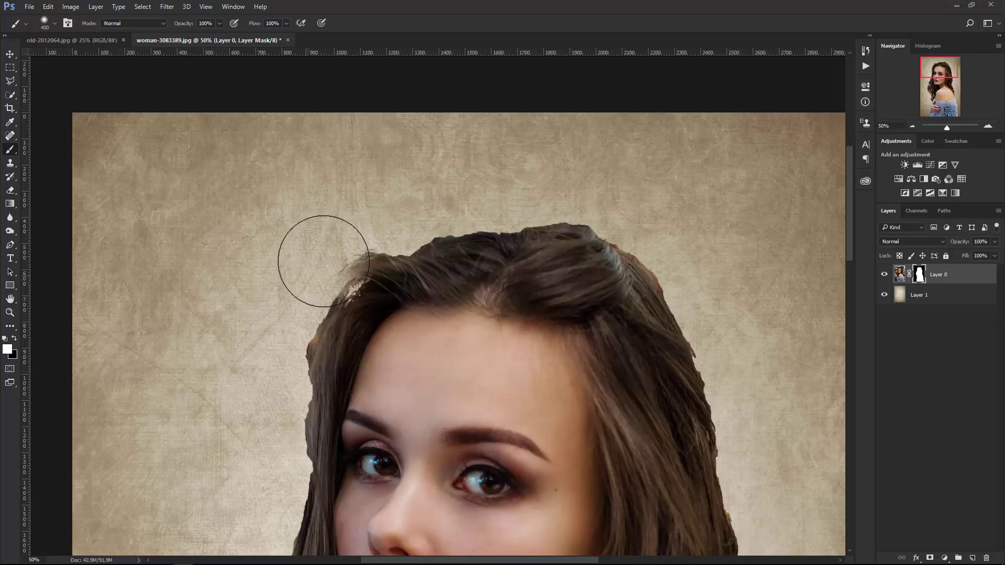
key("bracketleft")
key("bracketleft")
left_click_drag(347, 256, 329, 272)
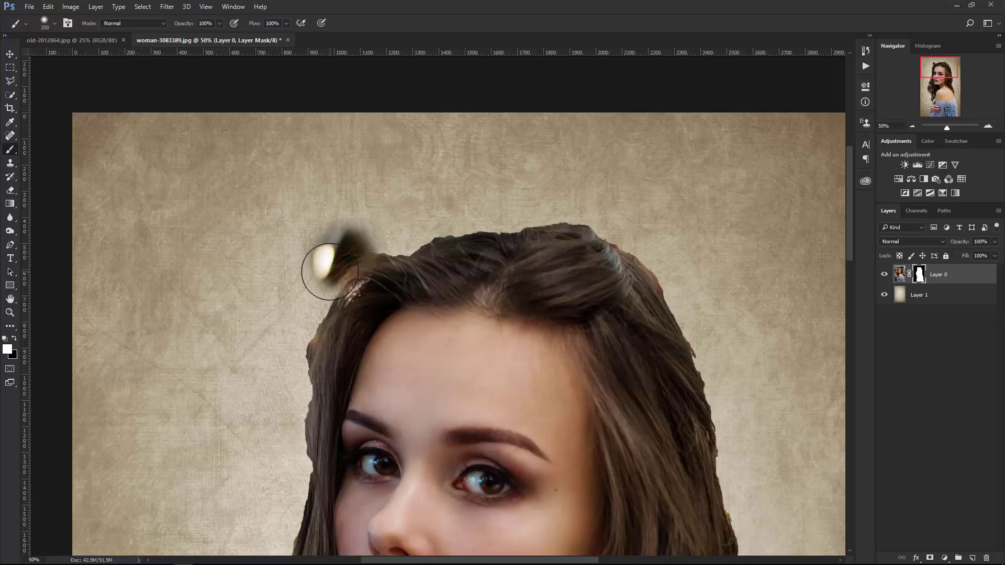
key("ctrl+z")
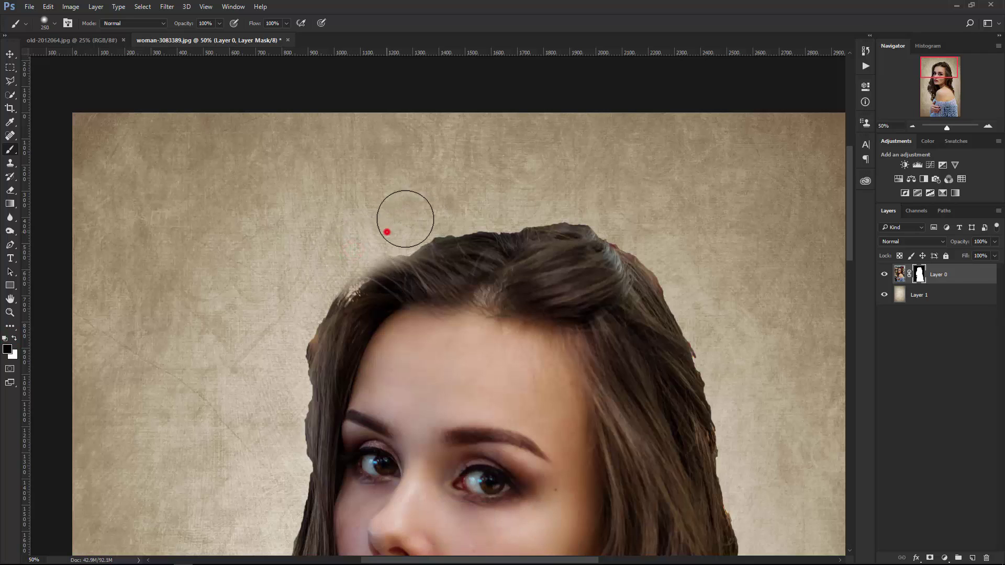
mouse_move(387, 232)
left_mouse_down()
mouse_move(294, 341)
mouse_move(280, 447)
mouse_move(246, 323)
mouse_move(234, 400)
left_mouse_up()
left_click_drag(240, 359, 216, 486)
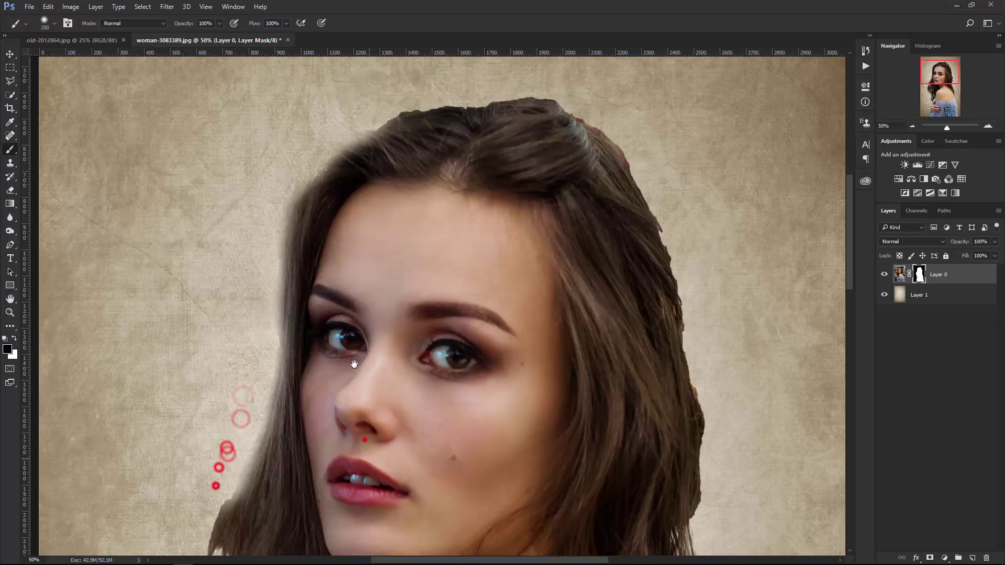
left_click_drag(353, 364, 340, 256)
mouse_move(180, 439)
left_mouse_down()
mouse_move(164, 331)
mouse_move(139, 464)
mouse_move(158, 336)
mouse_move(172, 314)
mouse_move(164, 328)
left_mouse_up()
mouse_move(174, 535)
left_mouse_down()
mouse_move(129, 428)
mouse_move(128, 281)
left_mouse_up()
mouse_move(179, 310)
left_mouse_down()
mouse_move(228, 385)
mouse_move(197, 433)
mouse_move(242, 359)
mouse_move(198, 467)
mouse_move(251, 376)
mouse_move(222, 404)
mouse_move(133, 168)
left_mouse_up()
Keep erasing stray strands down the left side of the hair
left_click_drag(126, 213, 176, 302)
left_click_drag(230, 329, 228, 329)
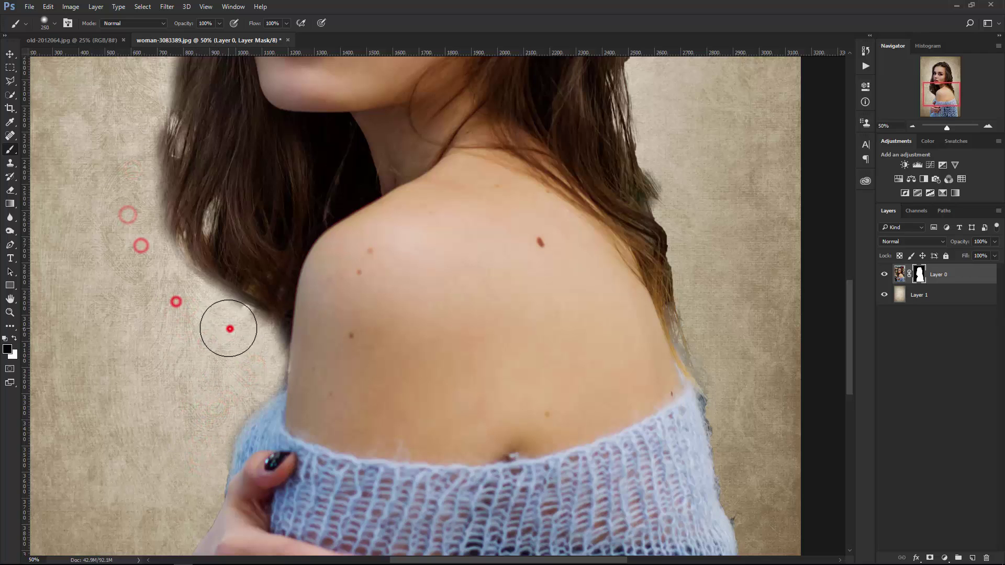
scroll(229, 328, "down", 1)
left_click_drag(487, 149, 406, 306)
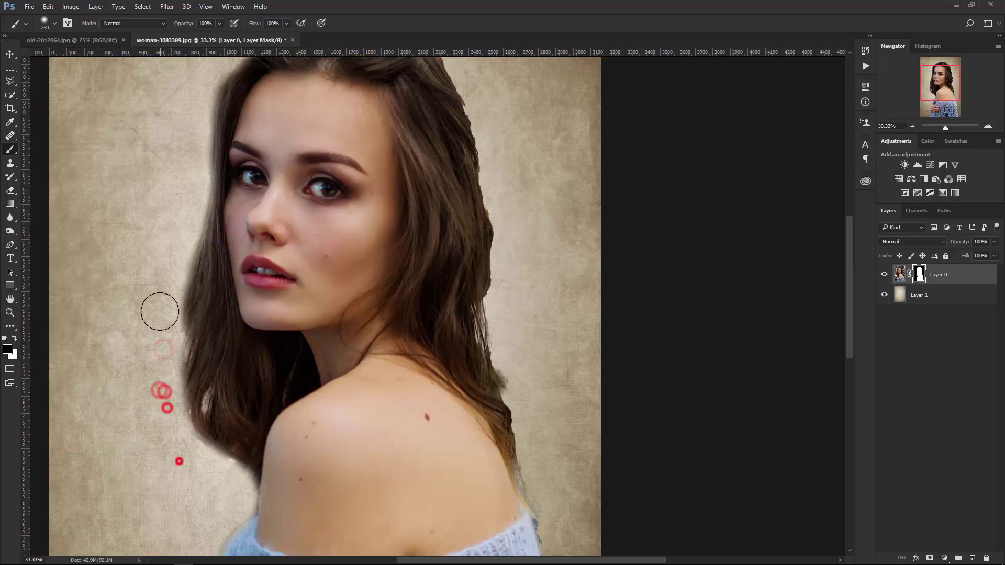
left_click(168, 287)
left_click(184, 240)
left_click(175, 276)
left_click(171, 313)
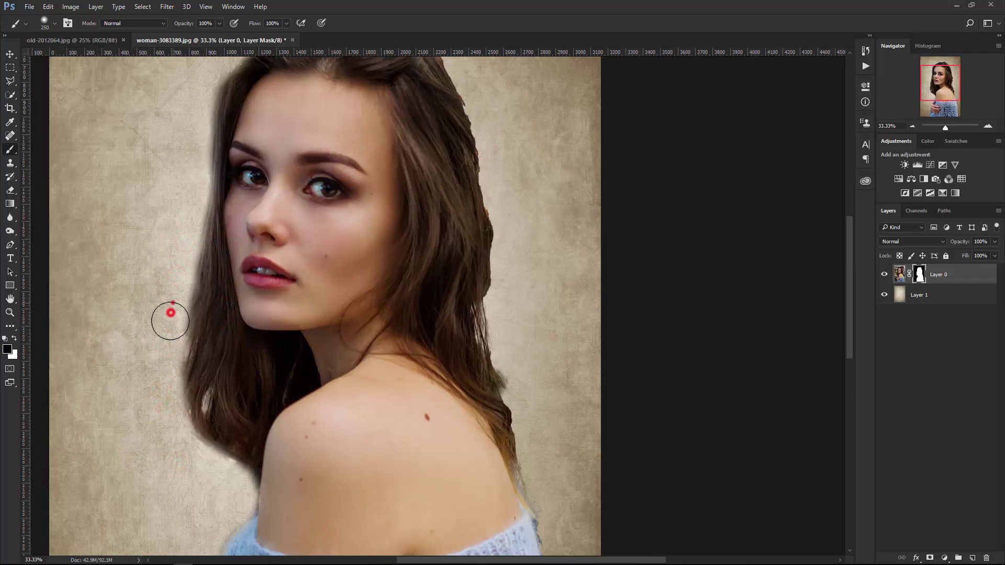
mouse_move(168, 355)
left_mouse_down()
mouse_move(161, 393)
mouse_move(186, 460)
left_mouse_up()
left_click_drag(488, 162, 432, 284)
Remove stray hair across the top of the head and beside the face
scroll(271, 123, "up", 1)
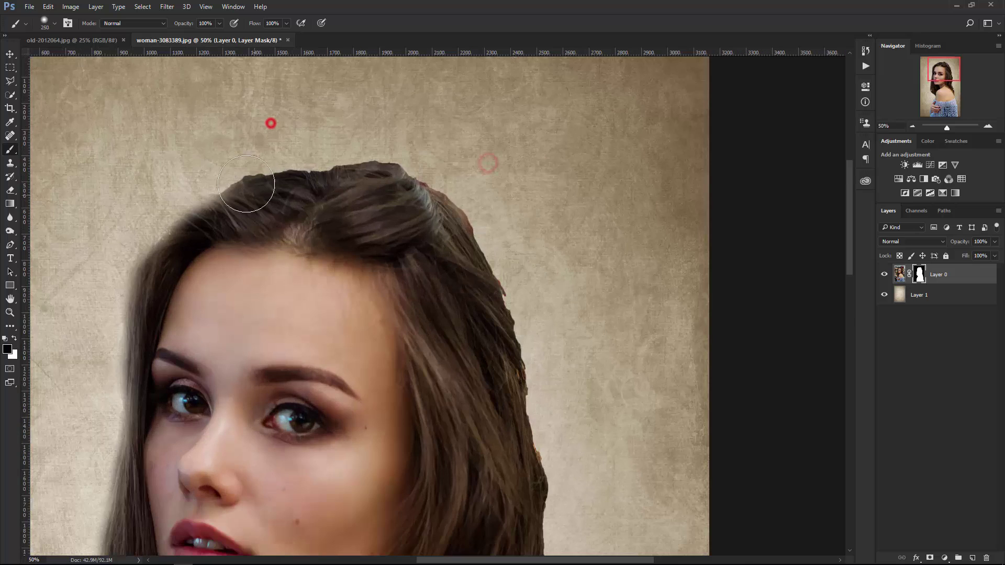
left_click_drag(222, 163, 272, 149)
mouse_move(193, 171)
left_mouse_down()
mouse_move(258, 146)
mouse_move(359, 134)
left_mouse_up()
mouse_move(281, 159)
left_mouse_down()
mouse_move(366, 138)
mouse_move(428, 154)
mouse_move(510, 227)
mouse_move(527, 285)
left_mouse_up()
scroll(502, 211, "up", 1)
left_click_drag(530, 321, 563, 410)
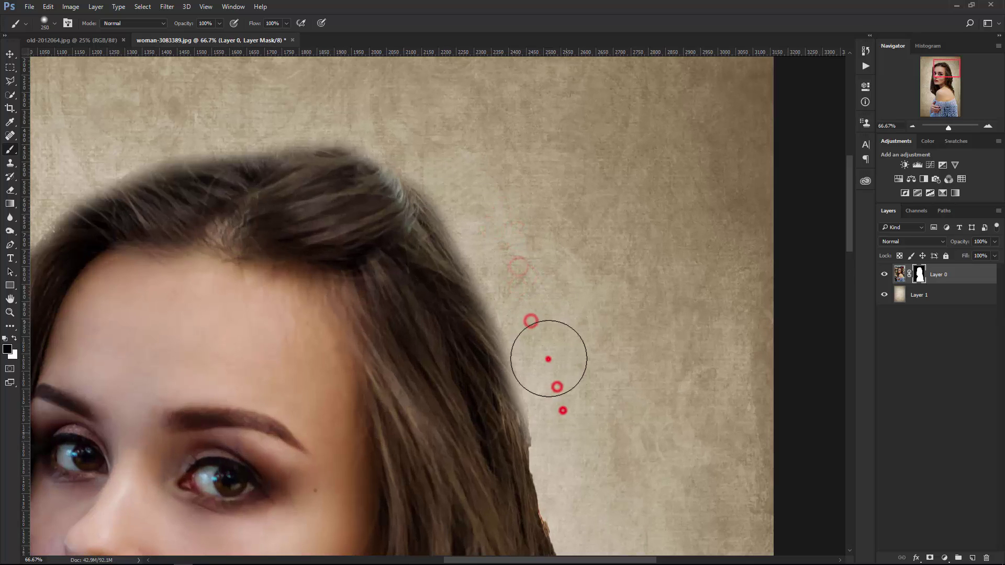
mouse_move(572, 476)
left_mouse_down()
mouse_move(456, 204)
mouse_move(467, 224)
left_mouse_up()
left_click_drag(475, 269, 481, 329)
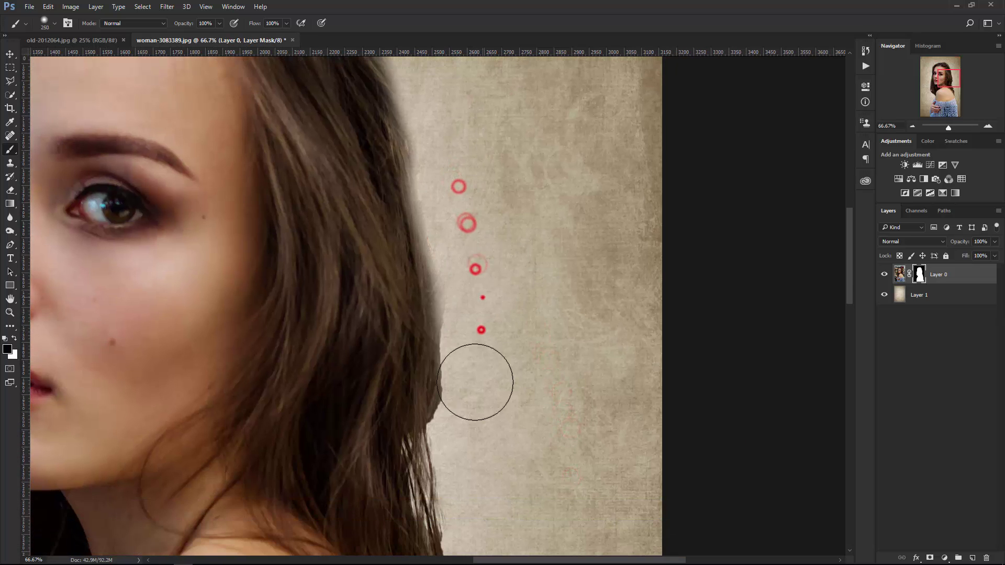
Tidy the lower hair edge by the shoulder, then zoom out to review the figure
scroll(474, 382, "down", 1)
left_click_drag(420, 203, 427, 238)
left_click_drag(422, 352, 427, 415)
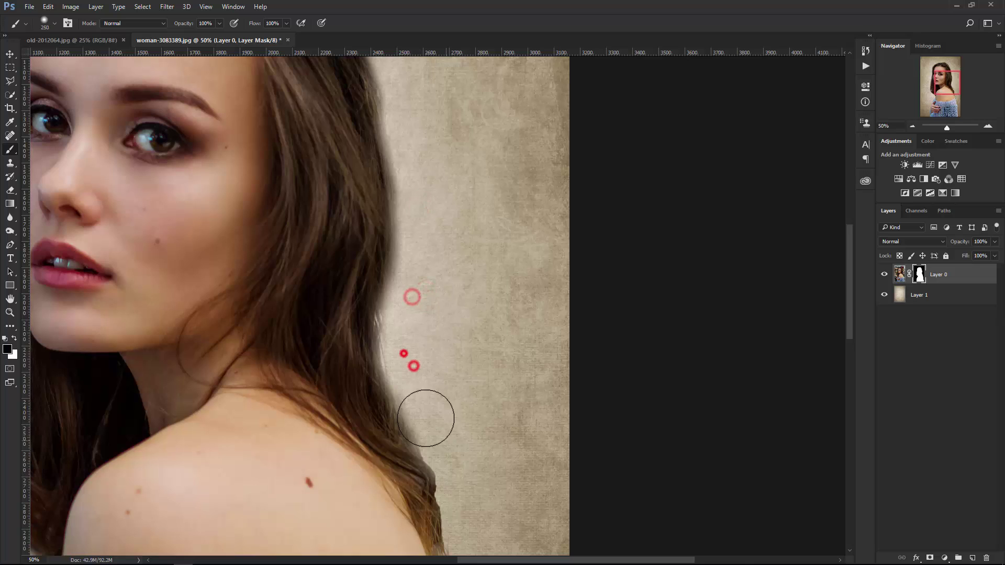
mouse_move(457, 479)
left_mouse_down()
mouse_move(406, 316)
mouse_move(460, 506)
left_mouse_up()
key("ctrl+minus")
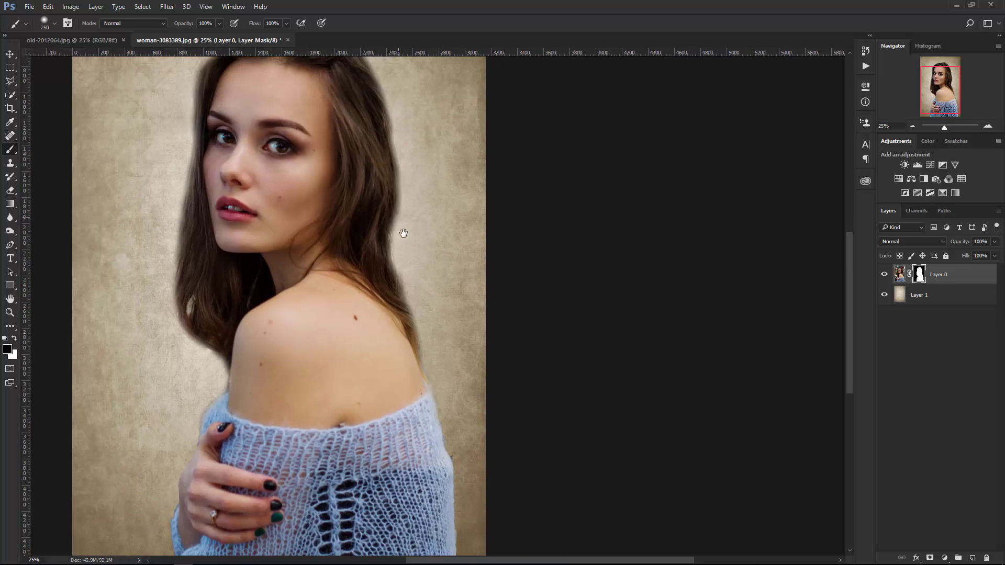
left_click_drag(403, 231, 448, 325)
key("ctrl+minus")
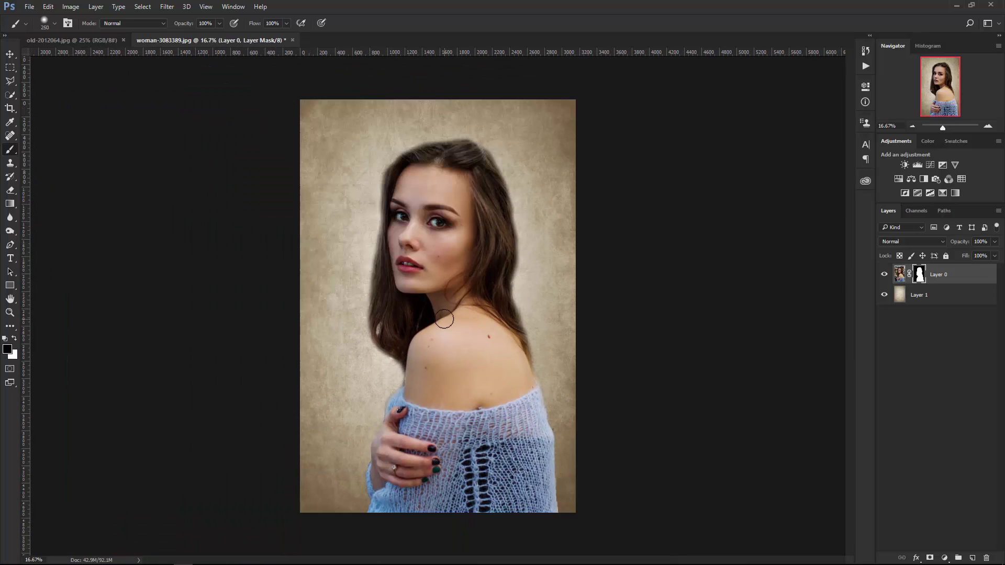
left_click(534, 168, "ctrl")
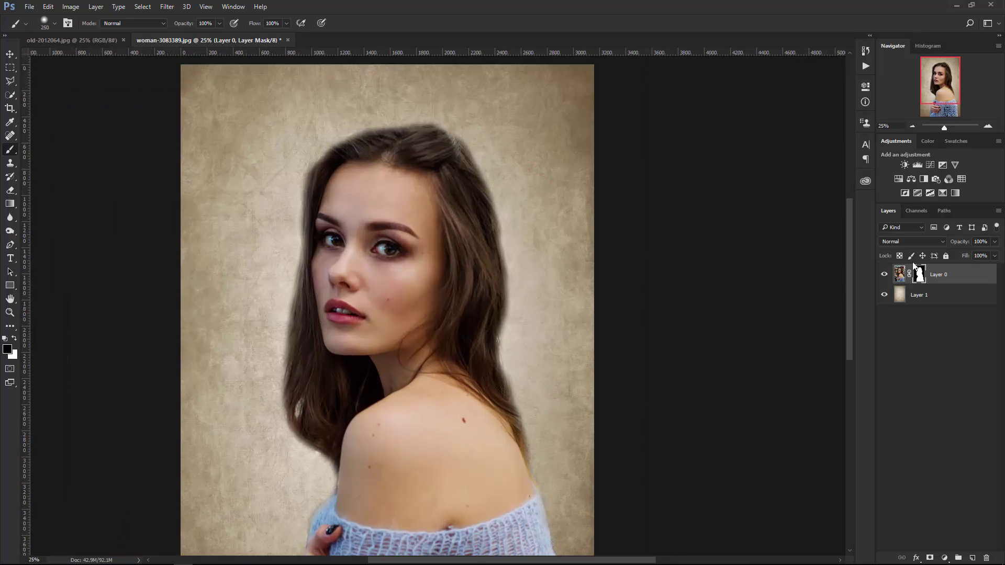
Apply the layer mask permanently to the woman's layer
right_click(920, 275)
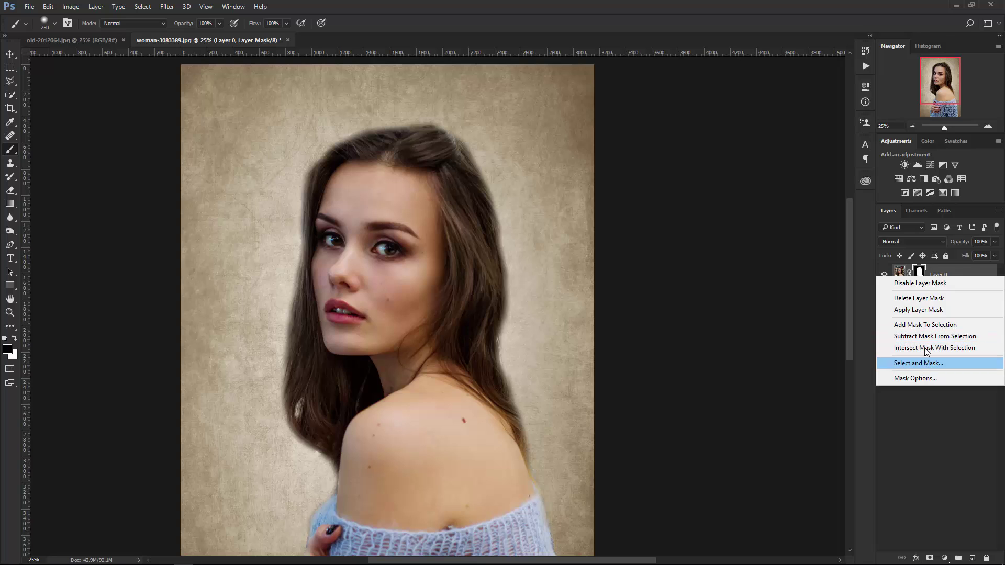
left_click(924, 309)
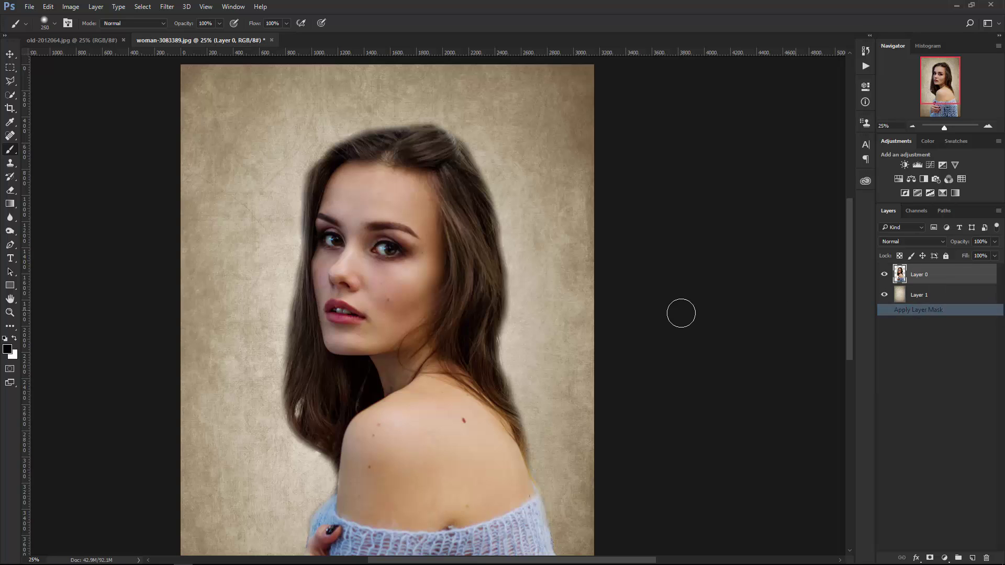
left_click(360, 317, "ctrl")
Spot-heal the dark blemishes on the woman's shoulder and cheek
left_click(9, 137)
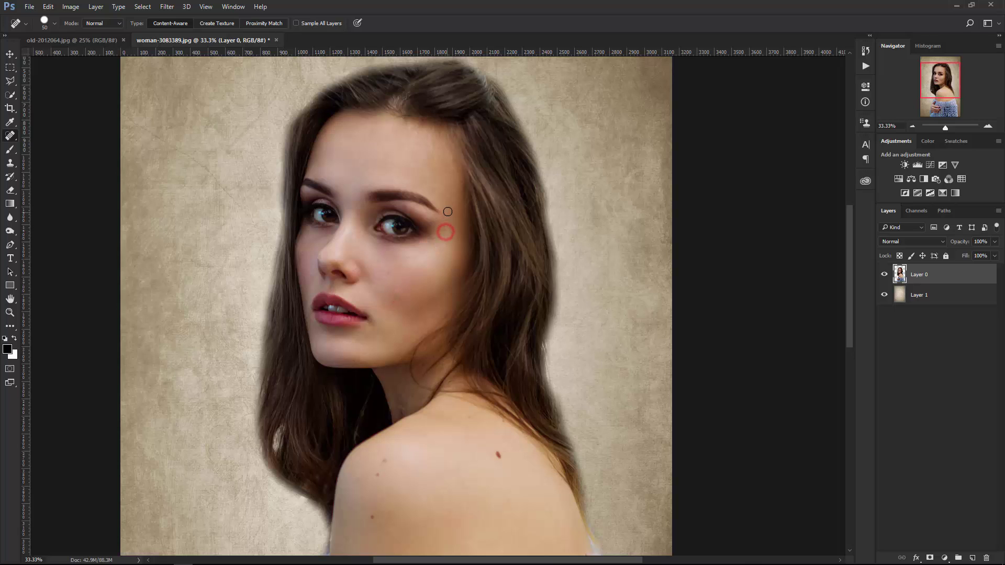
left_click_drag(395, 486, 374, 408)
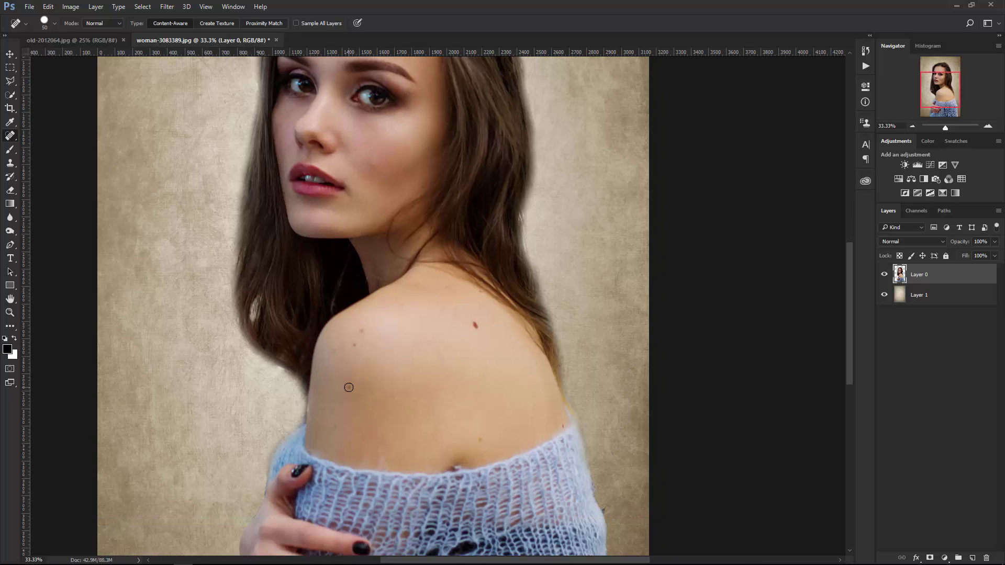
left_click(474, 322)
left_click(479, 440)
left_click_drag(411, 237, 455, 393)
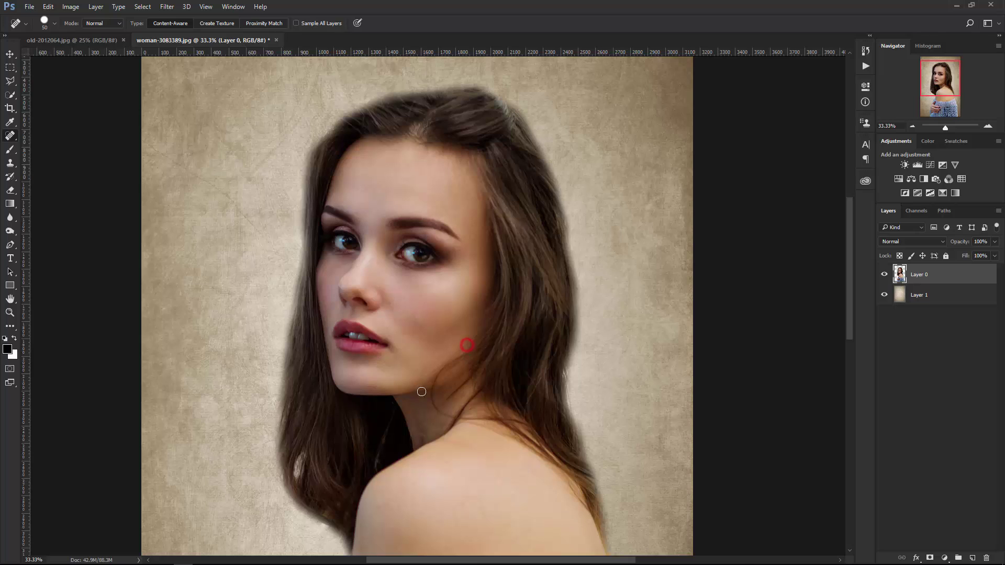
left_click(415, 319)
scroll(441, 343, "down", 1)
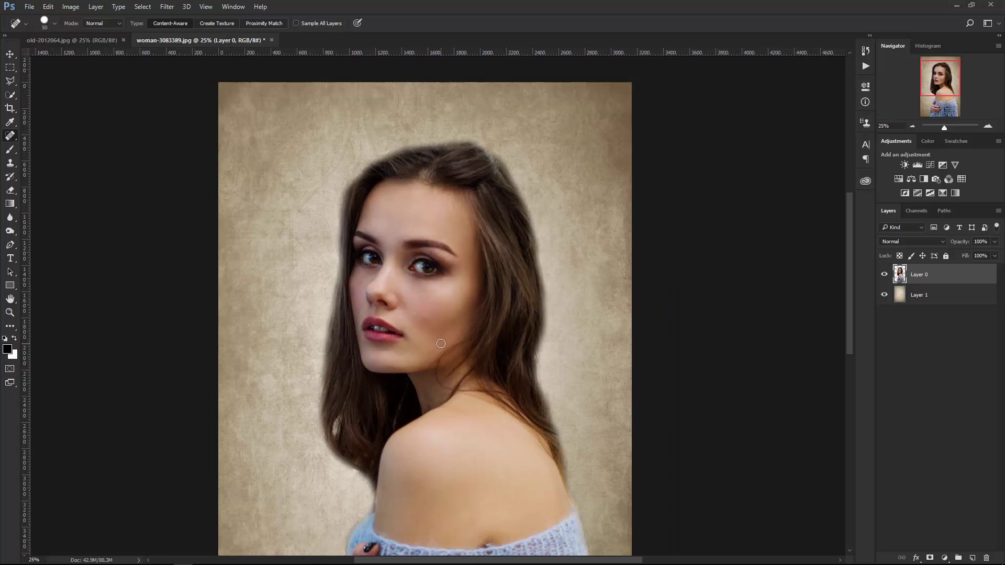
left_click_drag(440, 449, 352, 374)
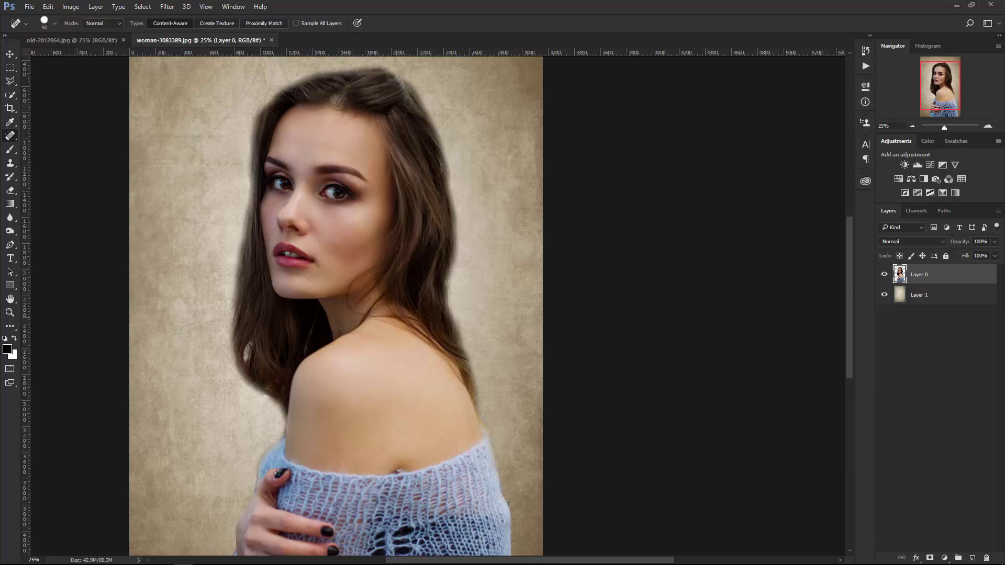
Add a layer mask to the woman's layer and set the Brush to 20% opacity
left_click(10, 54)
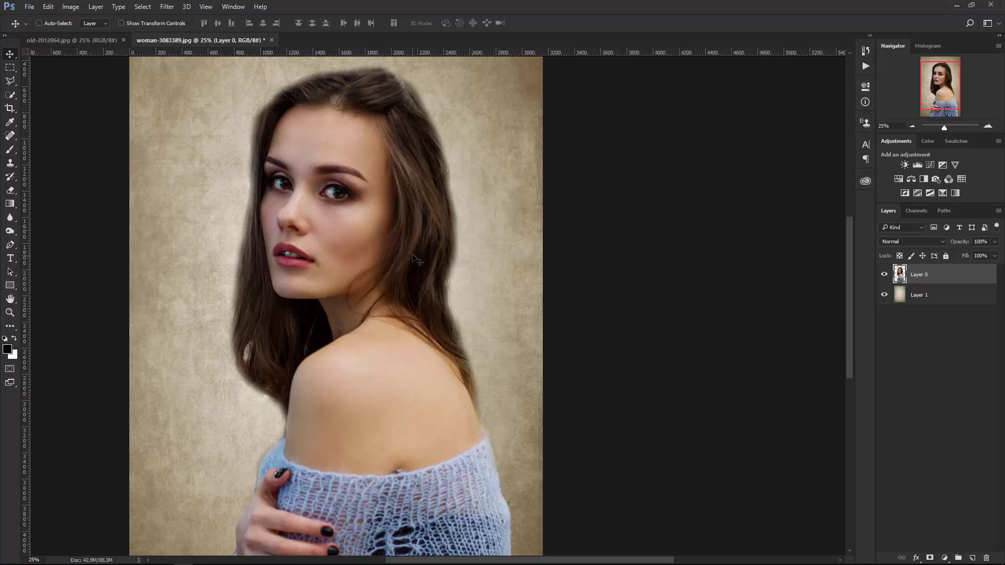
left_click(929, 557)
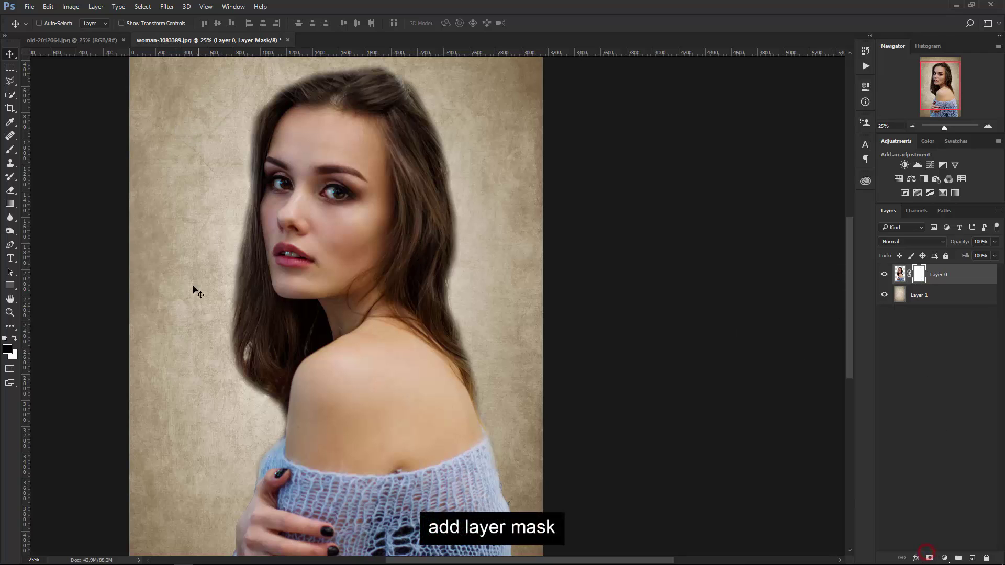
left_click(10, 150)
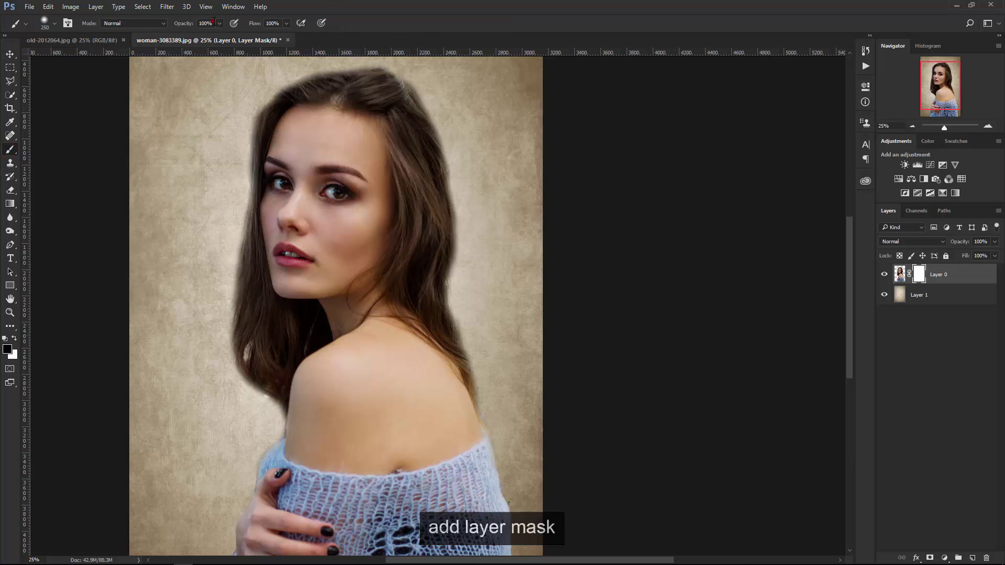
left_click(207, 23)
type("20")
key("Return")
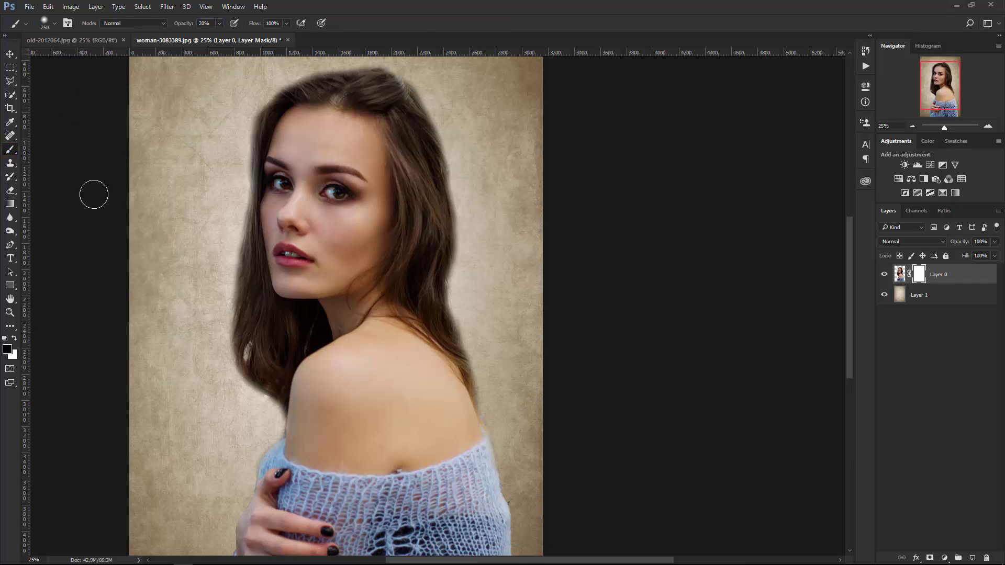
Paint the mask to fade the lower hair ends near the shoulder, then retarget the layer image
scroll(241, 357, "up", 1)
scroll(246, 351, "up", 1)
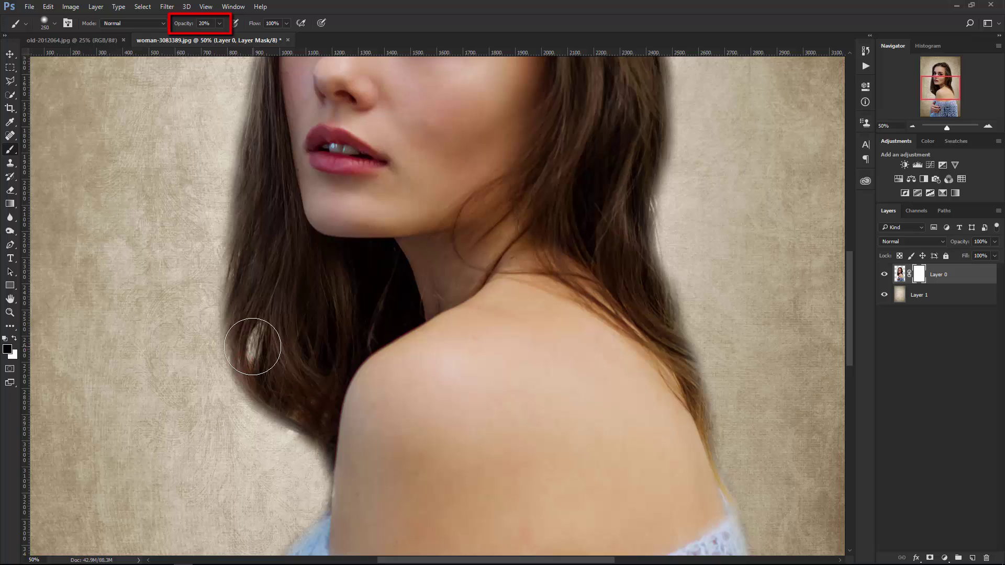
key("bracketleft")
left_click(252, 345)
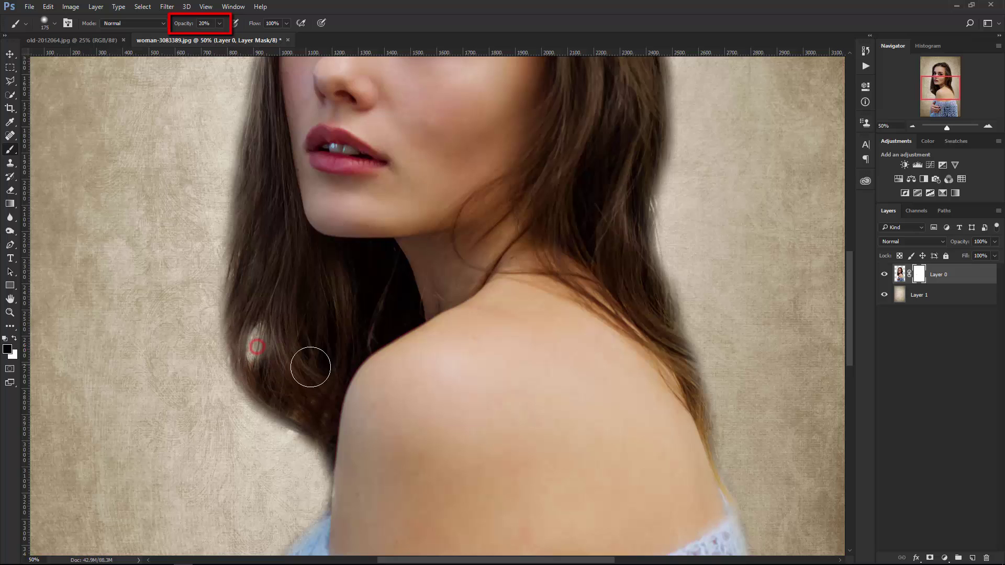
left_click(299, 412)
left_click_drag(299, 412, 314, 410)
scroll(314, 395, "down", 1)
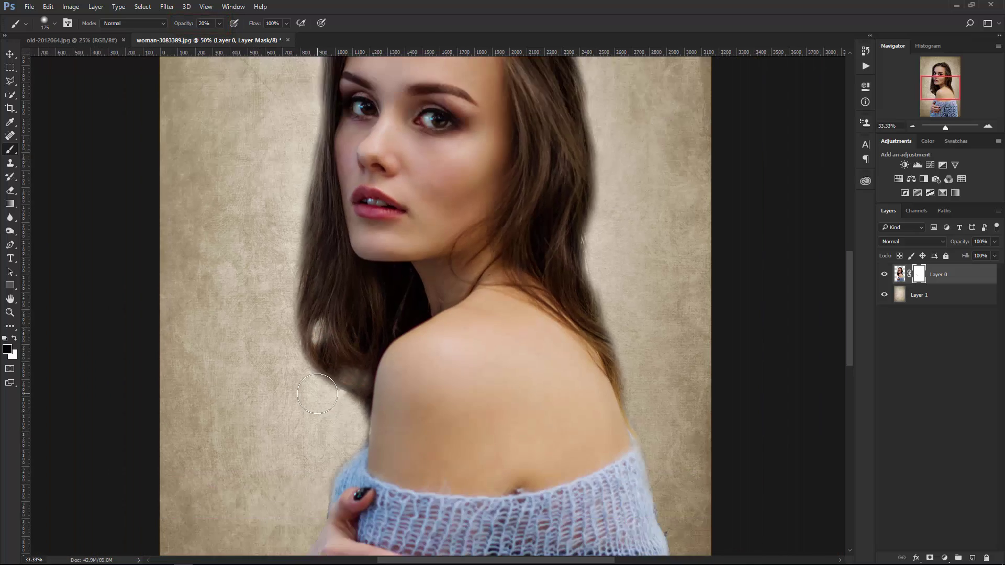
scroll(317, 393, "down", 1)
scroll(317, 394, "down", 1)
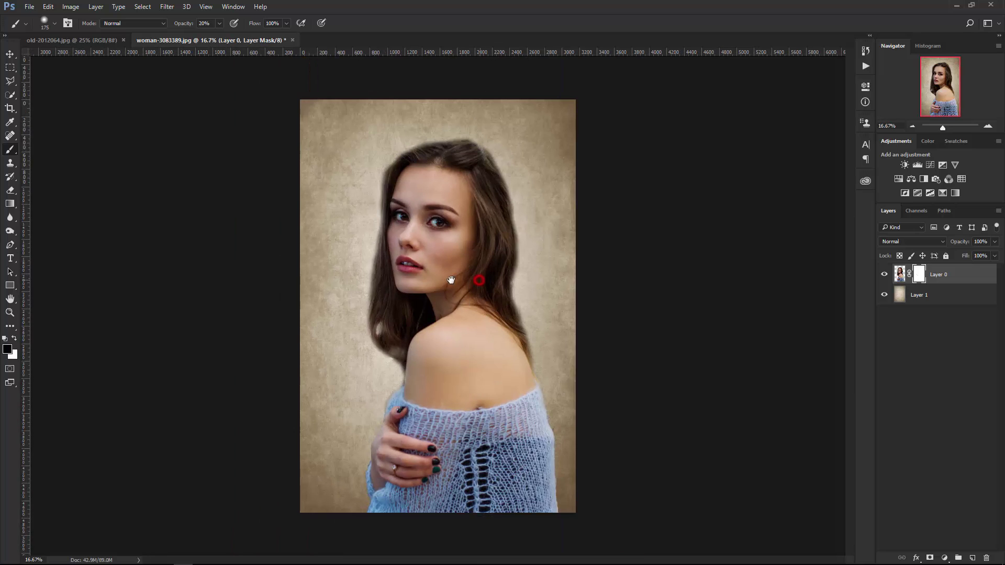
left_click(547, 209)
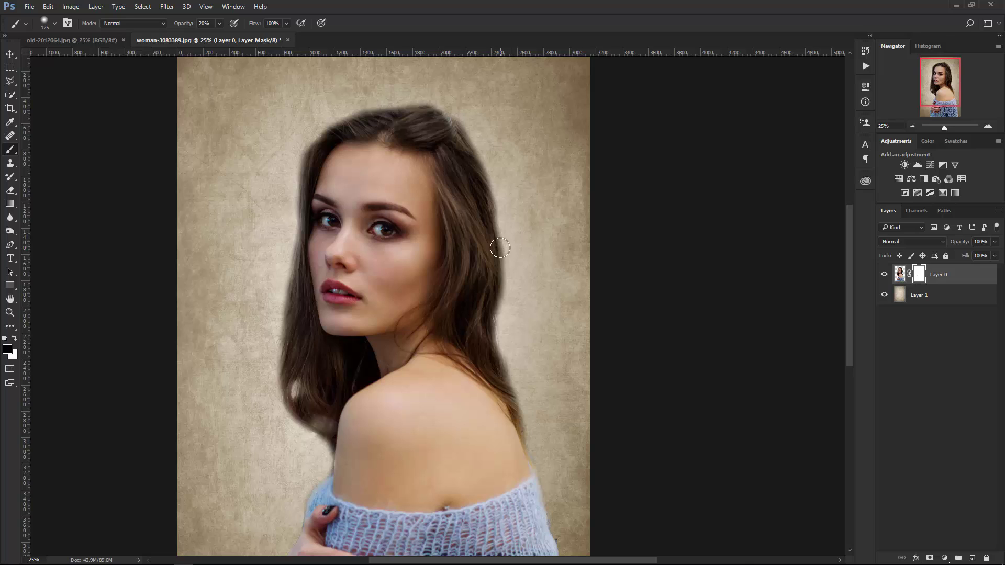
left_click(898, 274)
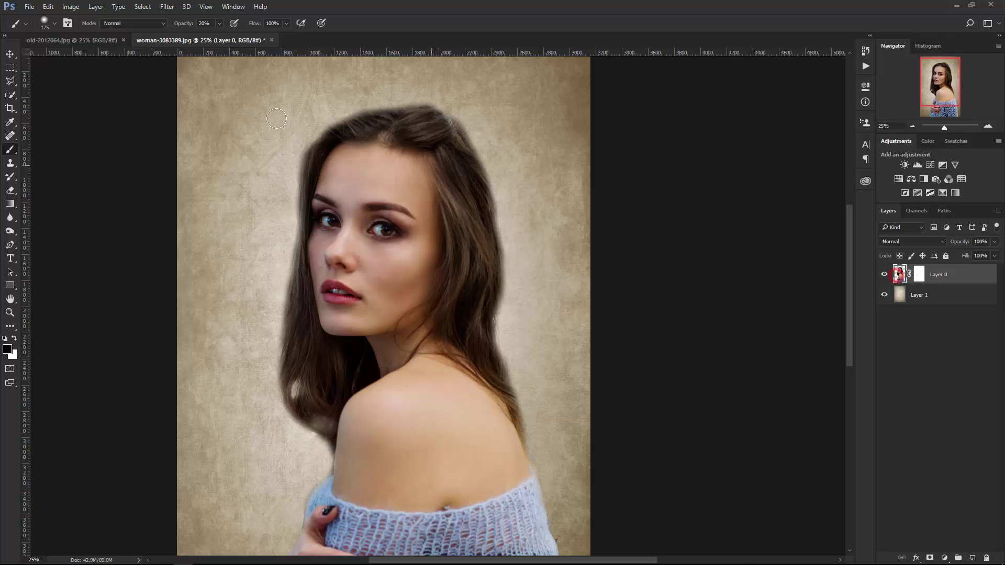
left_click(71, 6)
Apply a Curves adjustment pulling the top point down and lifting the bottom point slightly
left_click(80, 33)
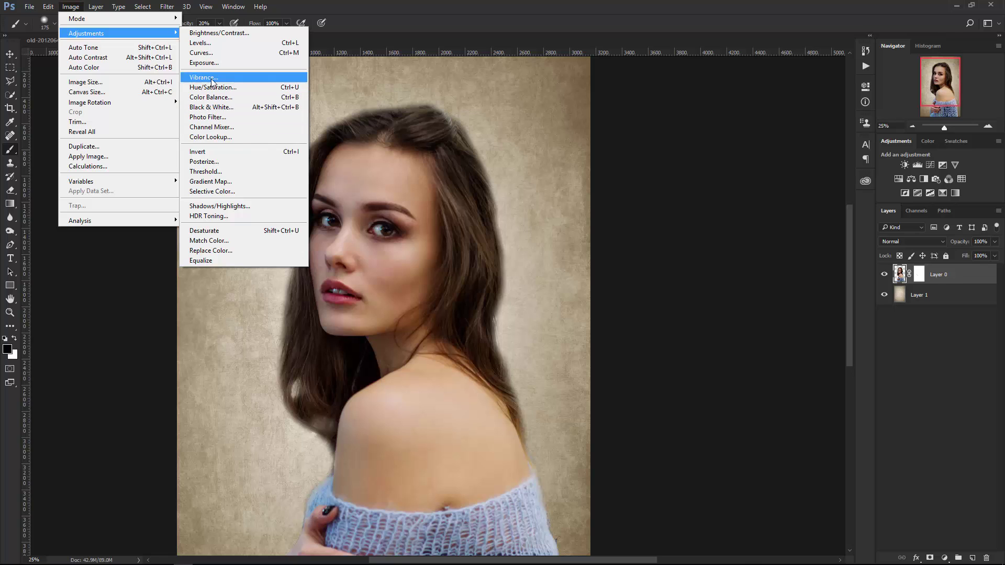
left_click(204, 52)
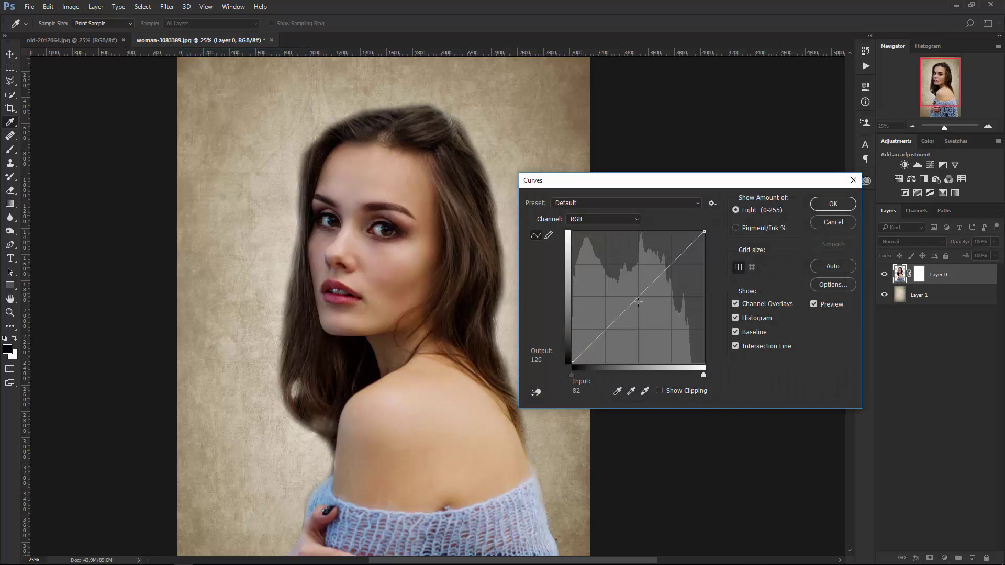
left_click_drag(704, 232, 704, 242)
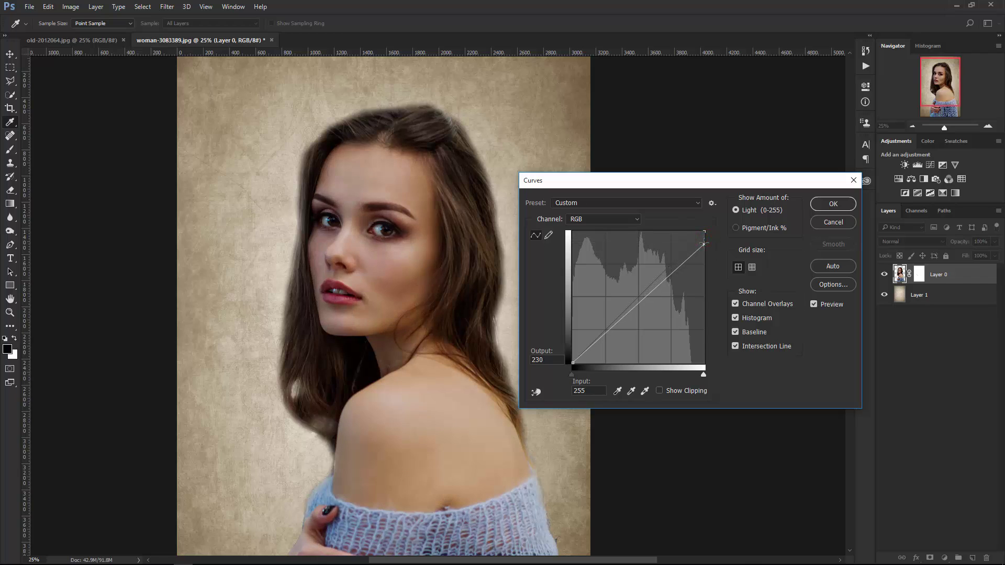
left_click_drag(573, 362, 573, 361)
left_click(843, 204)
key("b")
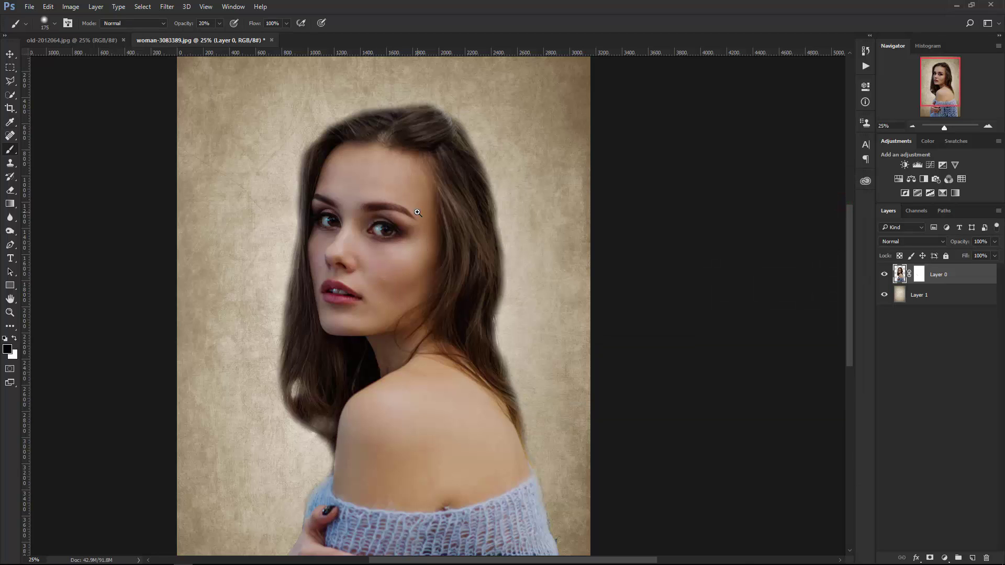
left_click(417, 212)
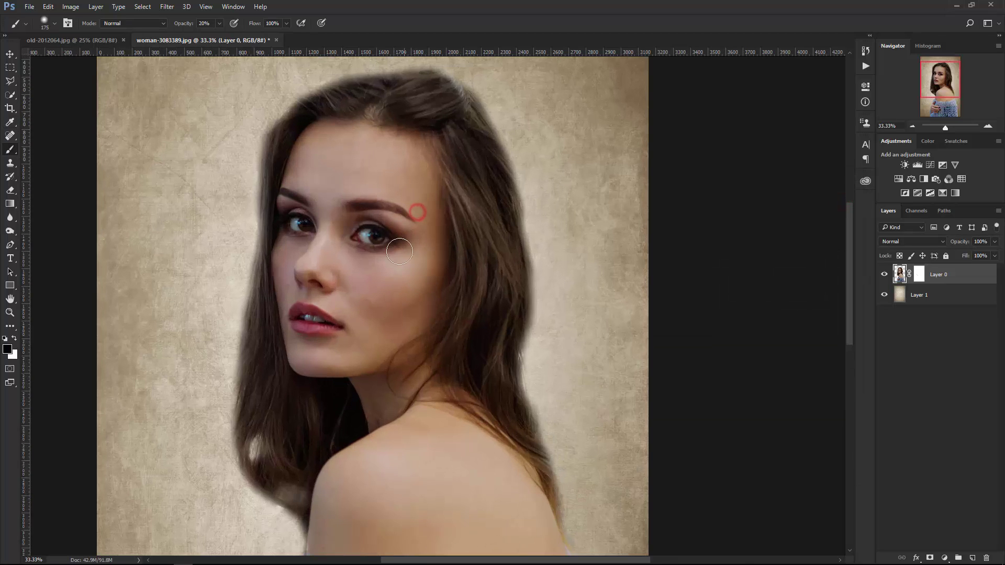
left_click(10, 228)
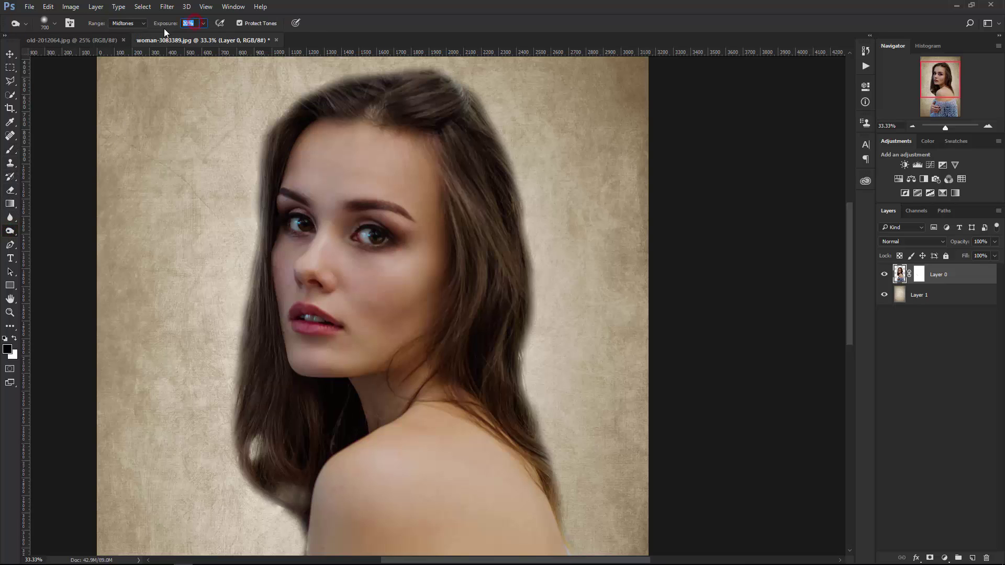
Dodge the forehead, eyes, nose and cheek to brighten the face
left_click_drag(325, 170, 413, 179)
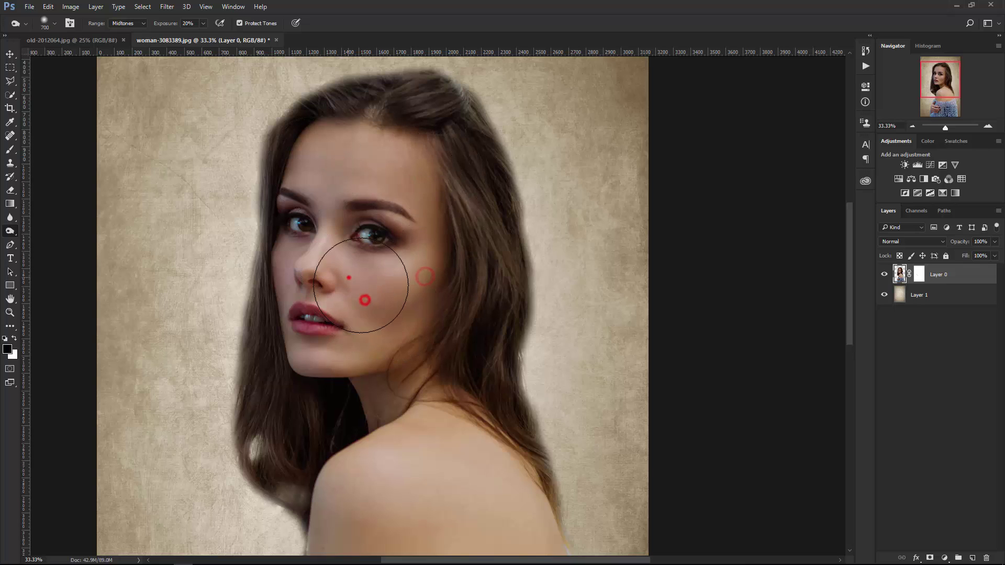
left_click_drag(348, 276, 387, 314)
left_click_drag(348, 355, 299, 269)
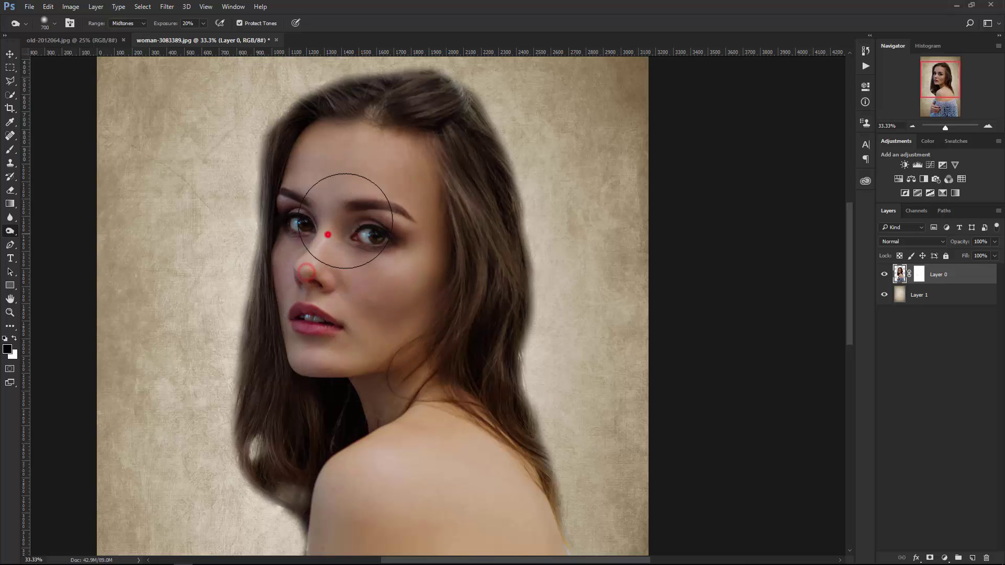
left_click_drag(331, 234, 375, 224)
Dodge the background along both hair edges, above the head, and the neck
left_click_drag(254, 135, 227, 256)
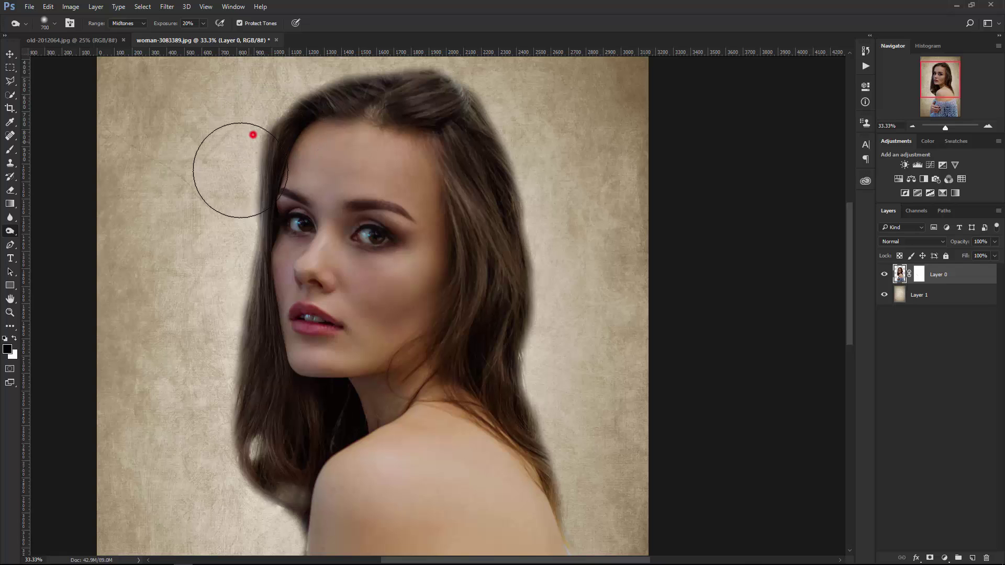
left_click_drag(215, 213, 209, 404)
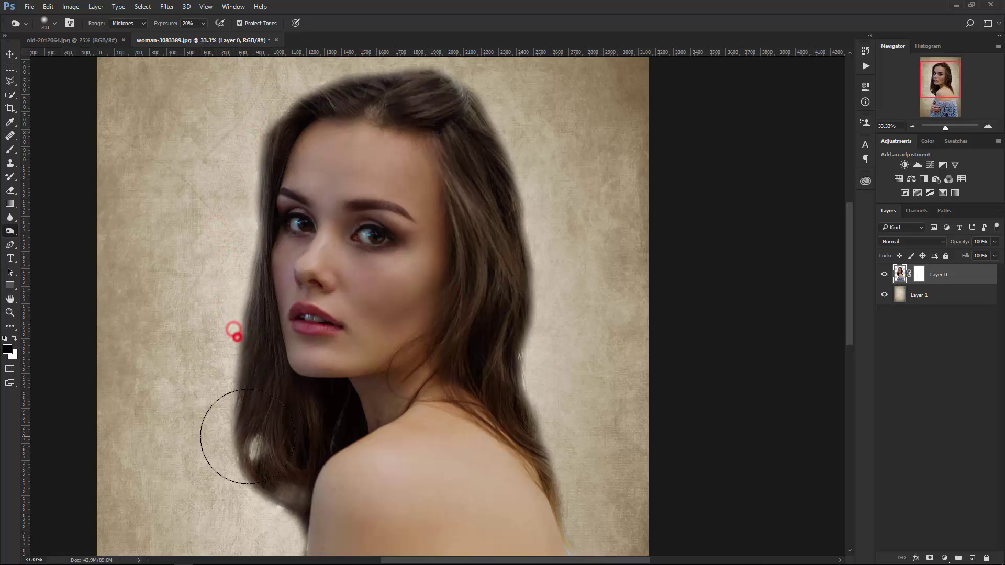
mouse_move(236, 437)
left_mouse_down()
mouse_move(261, 482)
mouse_move(265, 426)
left_mouse_up()
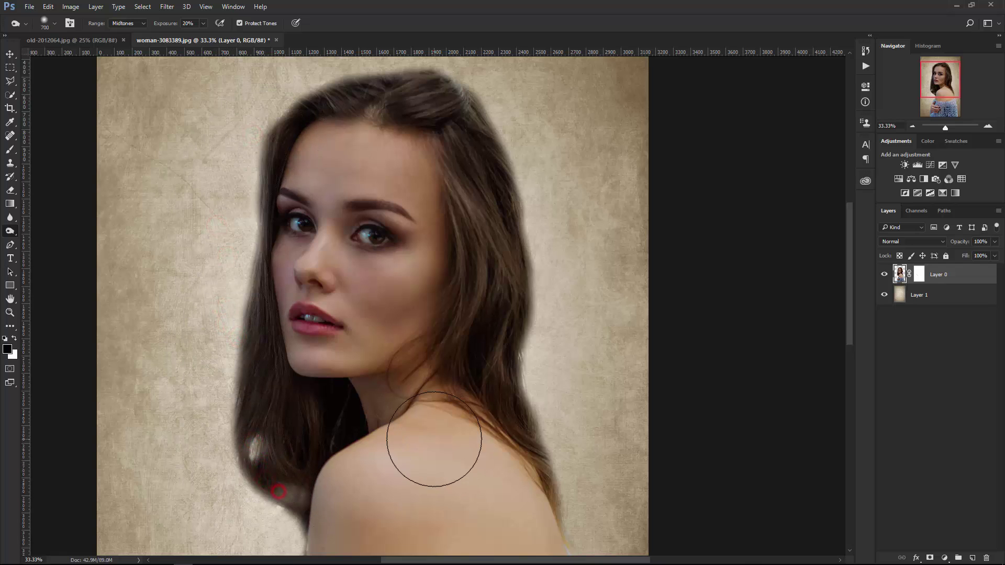
left_click_drag(344, 414, 400, 386)
left_click_drag(507, 280, 512, 325)
left_click_drag(489, 219, 499, 251)
mouse_move(512, 124)
left_mouse_down()
mouse_move(470, 121)
mouse_move(503, 189)
left_mouse_up()
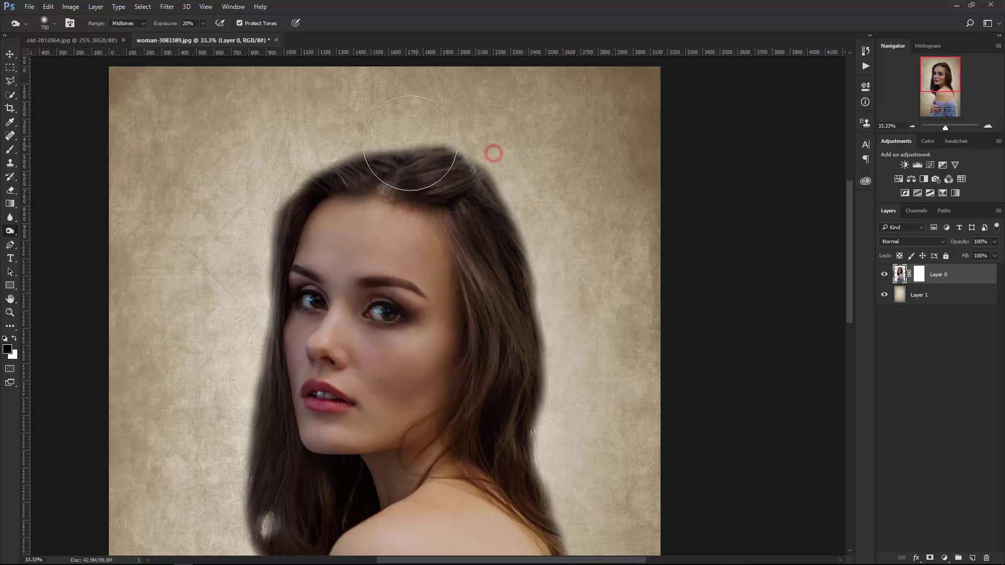
left_click_drag(418, 142, 337, 150)
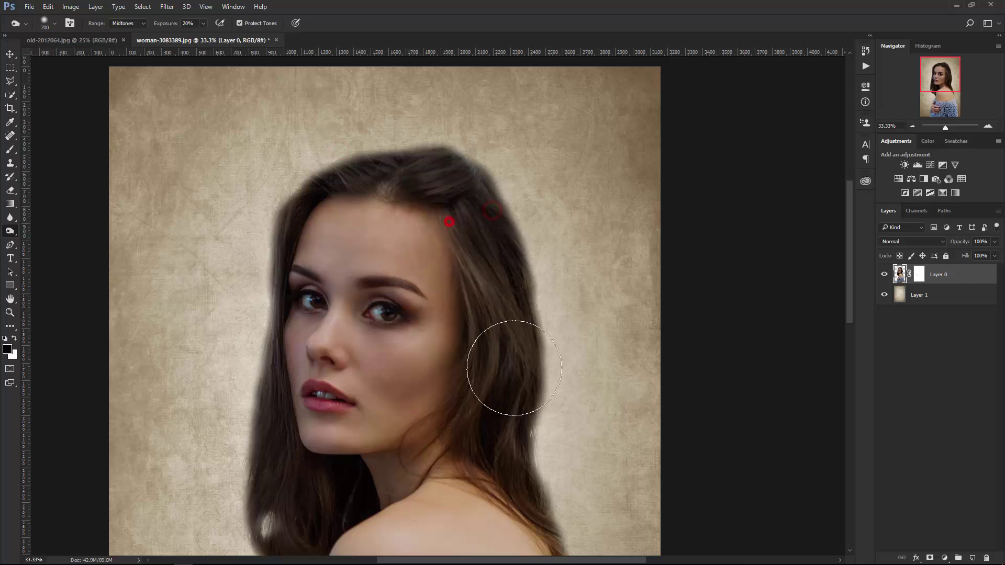
Dodge the shoulder and neck skin
left_click_drag(518, 399, 413, 197)
left_click(475, 390)
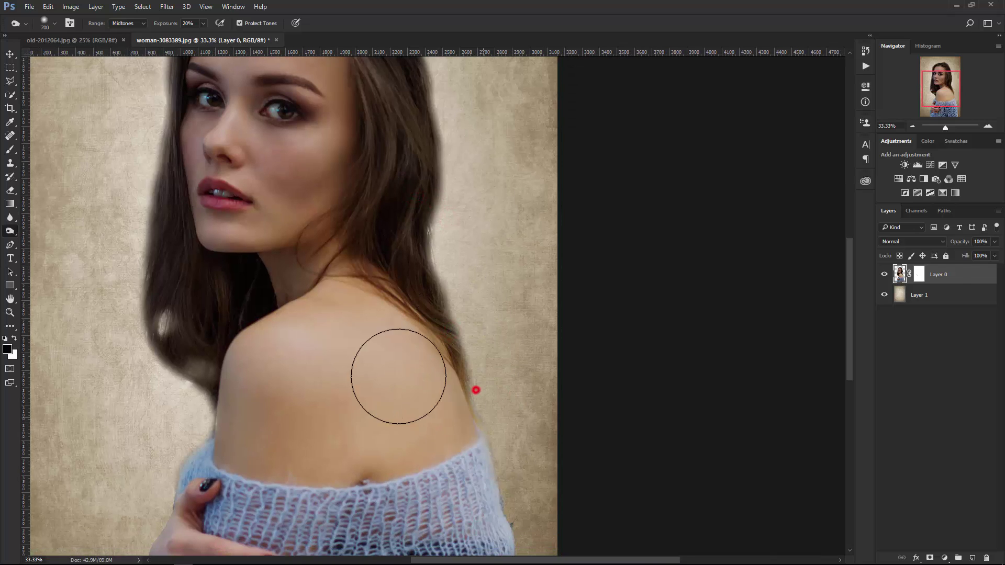
mouse_move(379, 383)
left_mouse_down()
mouse_move(319, 332)
mouse_move(251, 382)
left_mouse_up()
left_click_drag(337, 406, 435, 347)
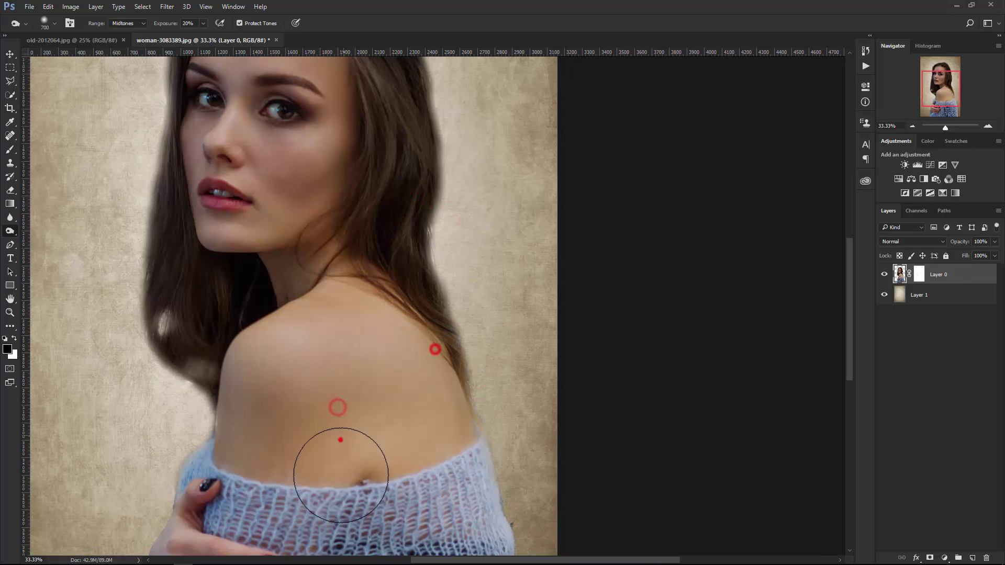
left_click_drag(340, 440, 385, 455)
mouse_move(284, 447)
left_mouse_down()
mouse_move(236, 376)
mouse_move(298, 348)
left_mouse_up()
mouse_move(422, 413)
left_mouse_down()
mouse_move(363, 287)
mouse_move(424, 310)
left_mouse_up()
mouse_move(480, 431)
left_mouse_down()
mouse_move(471, 482)
mouse_move(429, 376)
mouse_move(287, 440)
left_mouse_up()
Lighten the sweater knit, then duplicate Layer 0 as Layer 0 copy
key("ctrl+minus")
left_click_drag(234, 476, 397, 485)
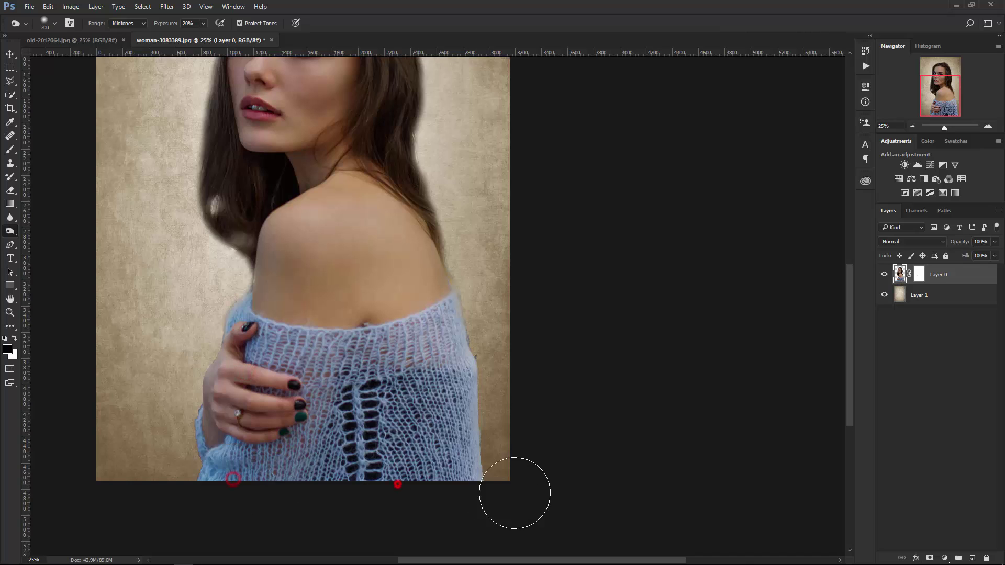
left_click_drag(478, 443, 475, 393)
left_click_drag(349, 152, 359, 292)
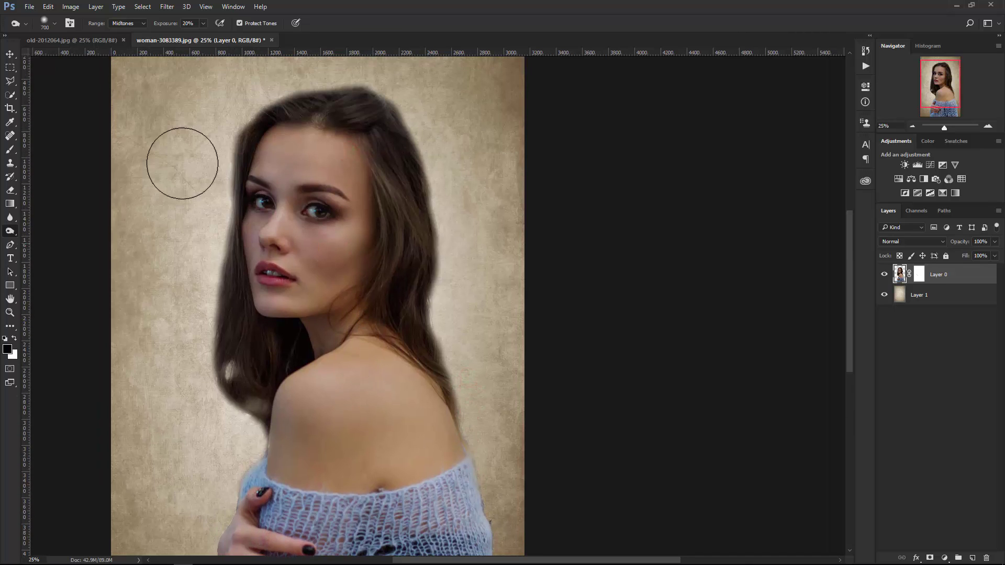
left_click(11, 54)
left_click_drag(983, 284, 973, 557)
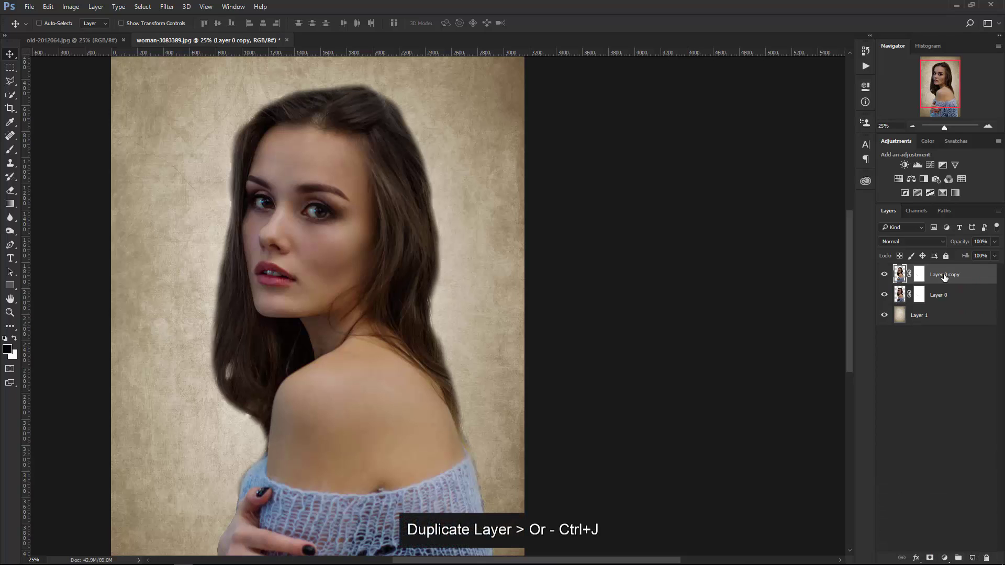
Duplicate into Layer 0 copy 2, hide both copies and select Layer 0
left_click_drag(941, 273, 971, 553)
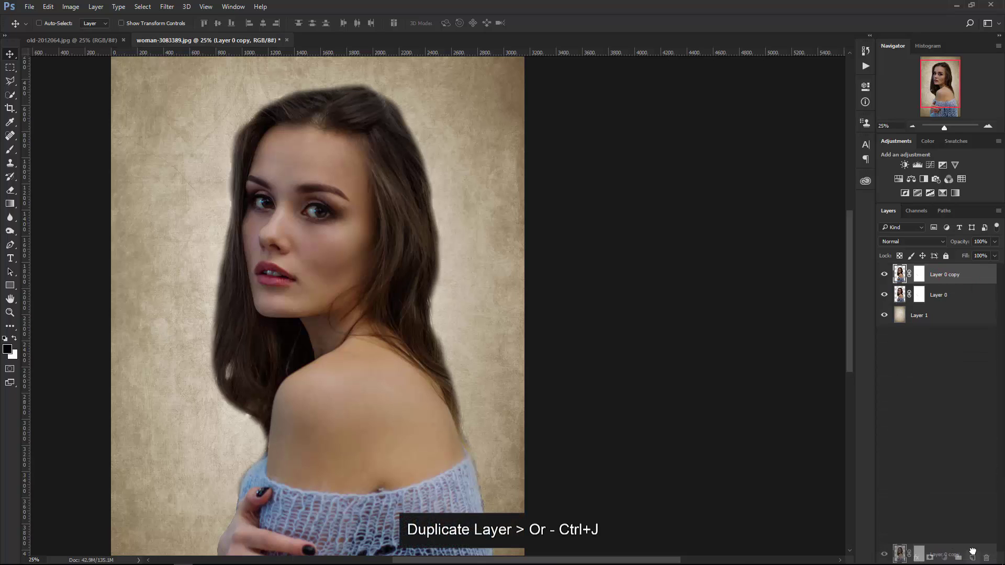
left_click(884, 274)
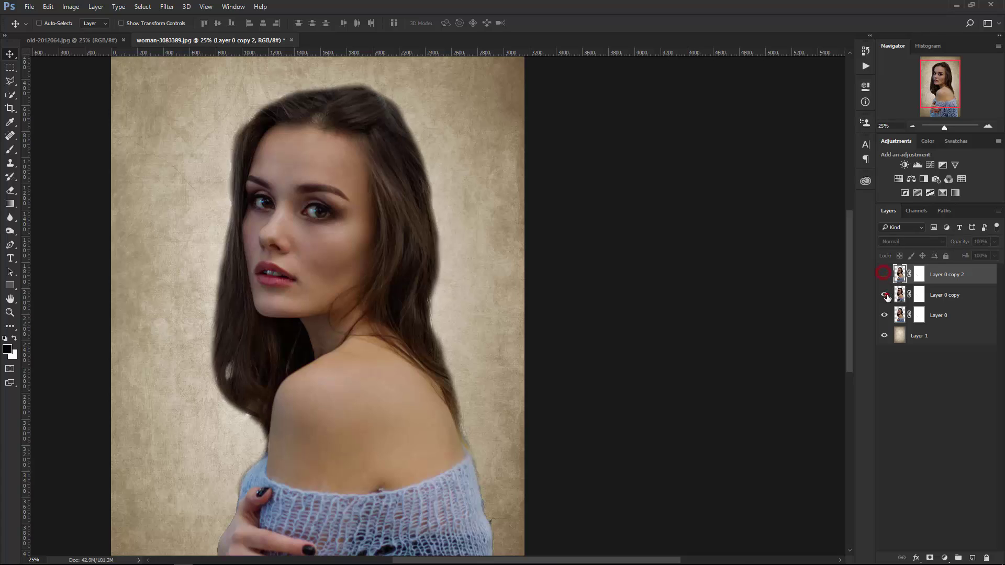
left_click(884, 295)
left_click(900, 316)
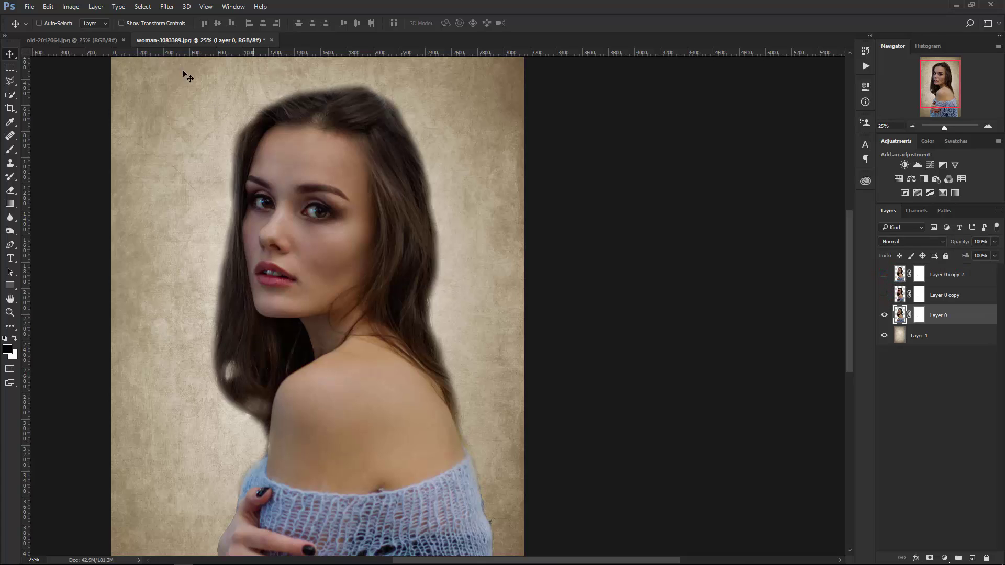
Apply Motion Blur (angle 35, distance 138) to Layer 0 and show Layer 0 copy
left_click(167, 7)
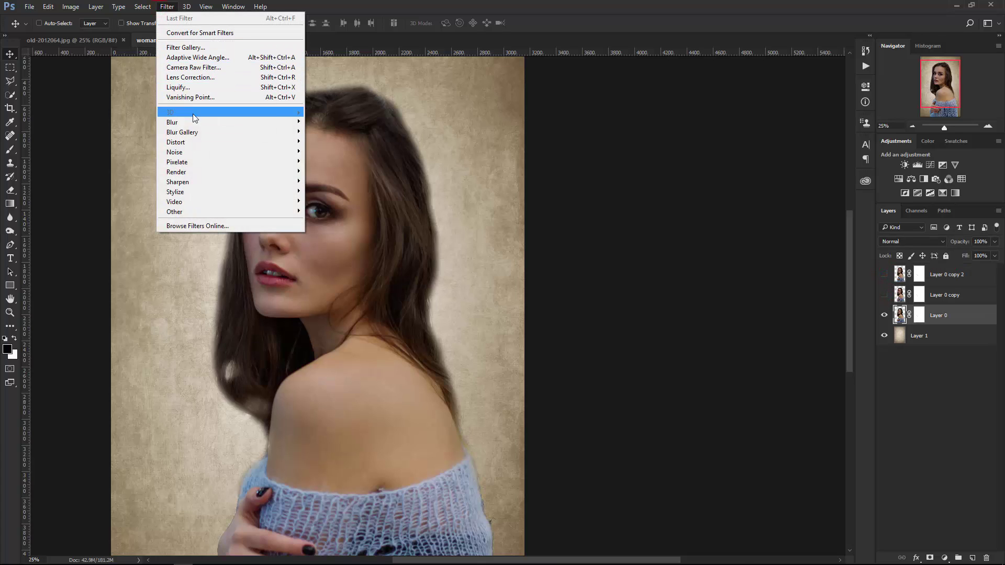
mouse_move(171, 121)
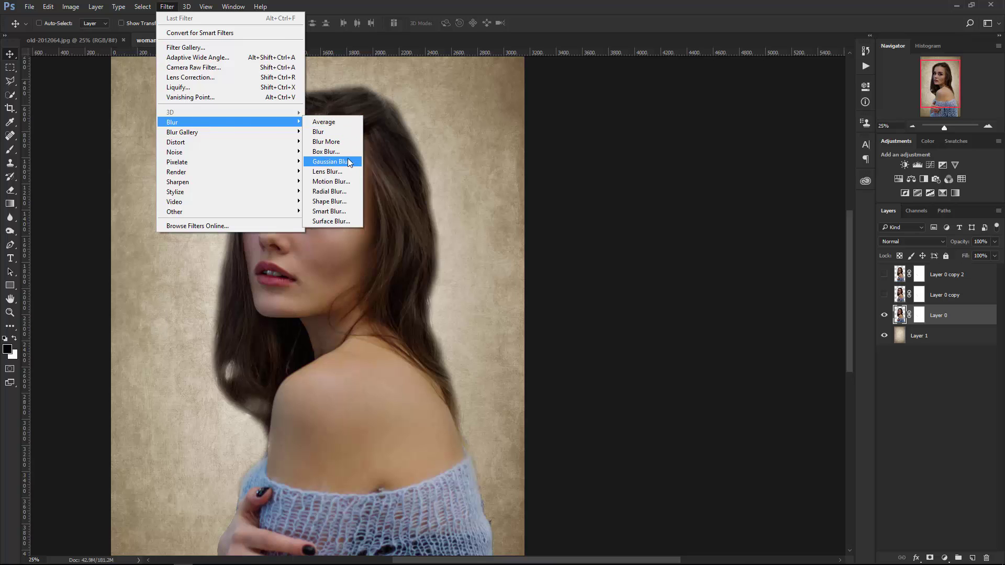
left_click(346, 181)
type("1")
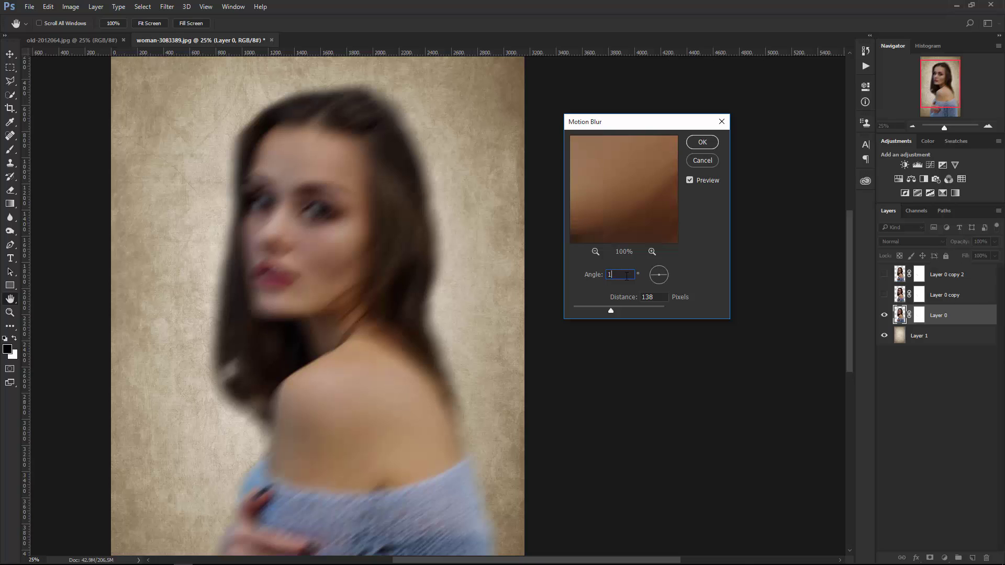
type("10")
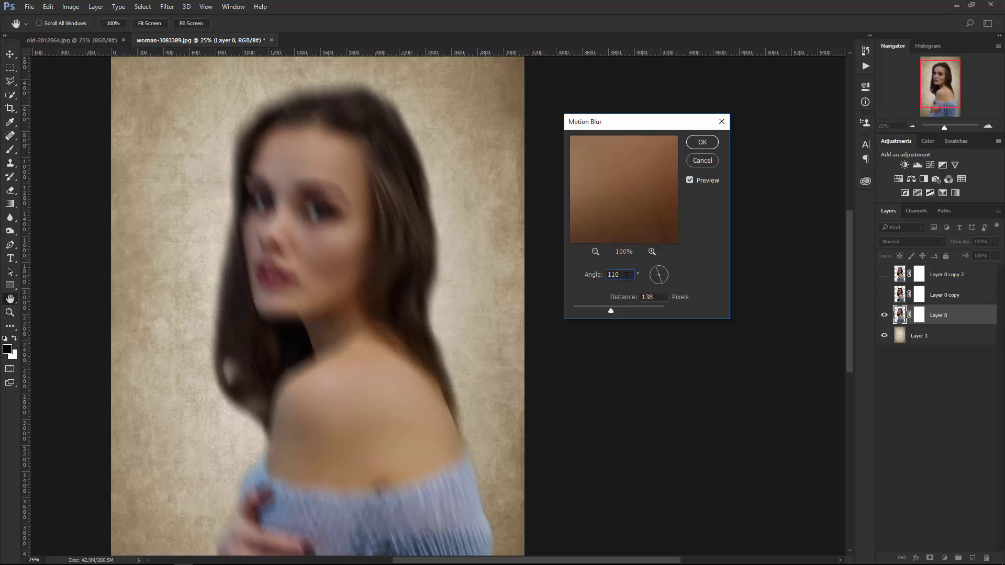
left_click(664, 269)
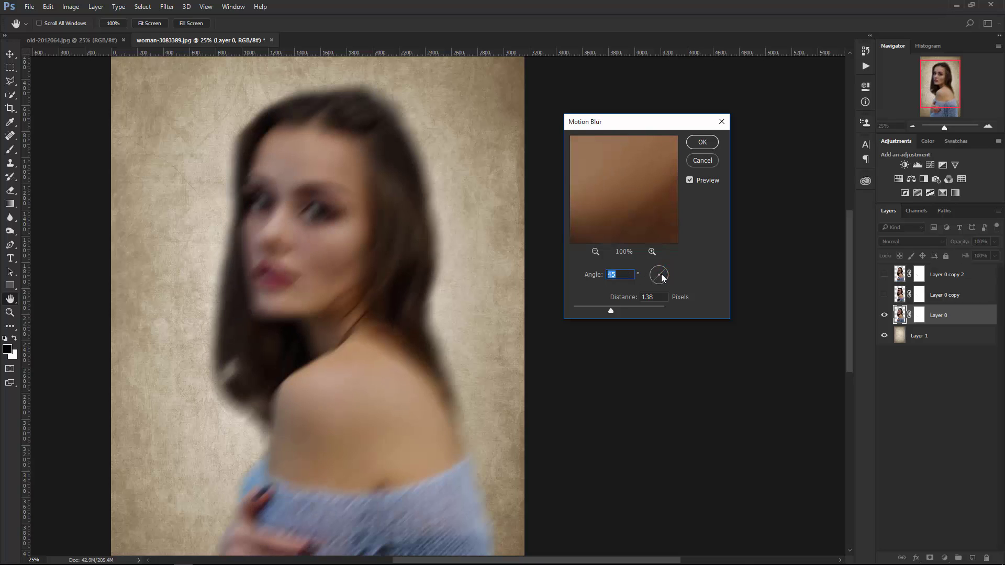
left_click(667, 272)
left_click(703, 141)
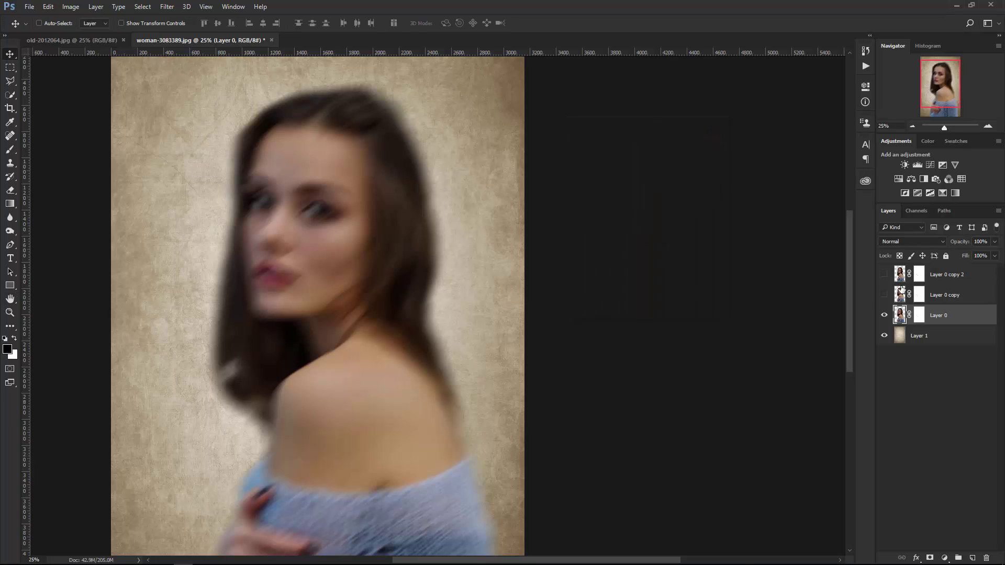
left_click(884, 297)
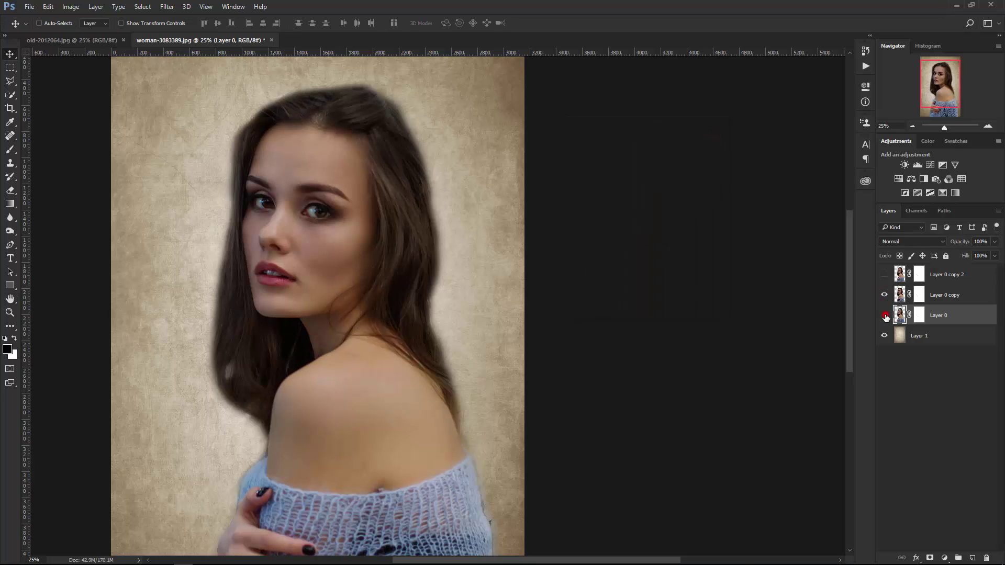
Show Layer 0 copy 2 and give it a Motion Blur of angle 47, distance 177
left_click(884, 316)
left_click(898, 277)
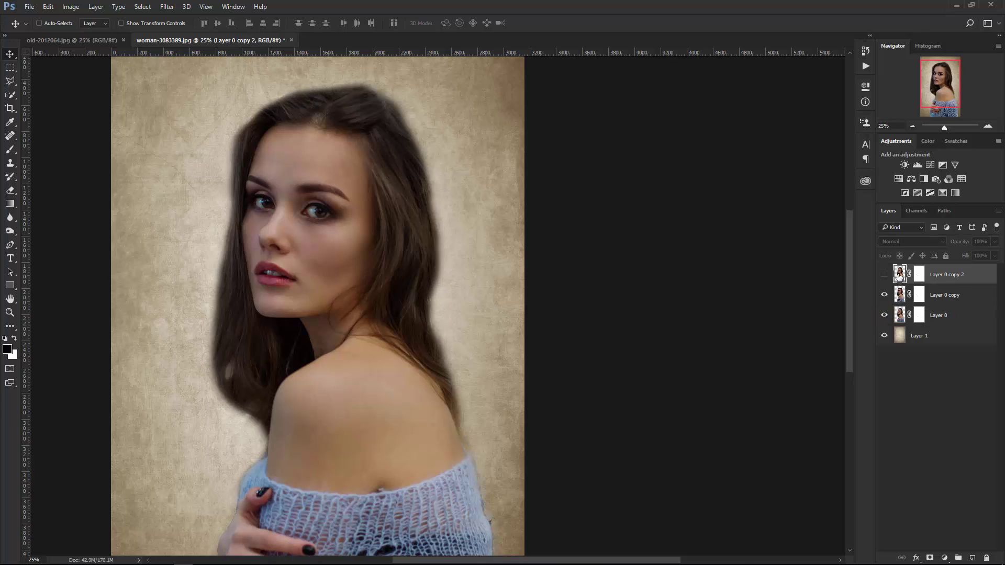
left_click(884, 275)
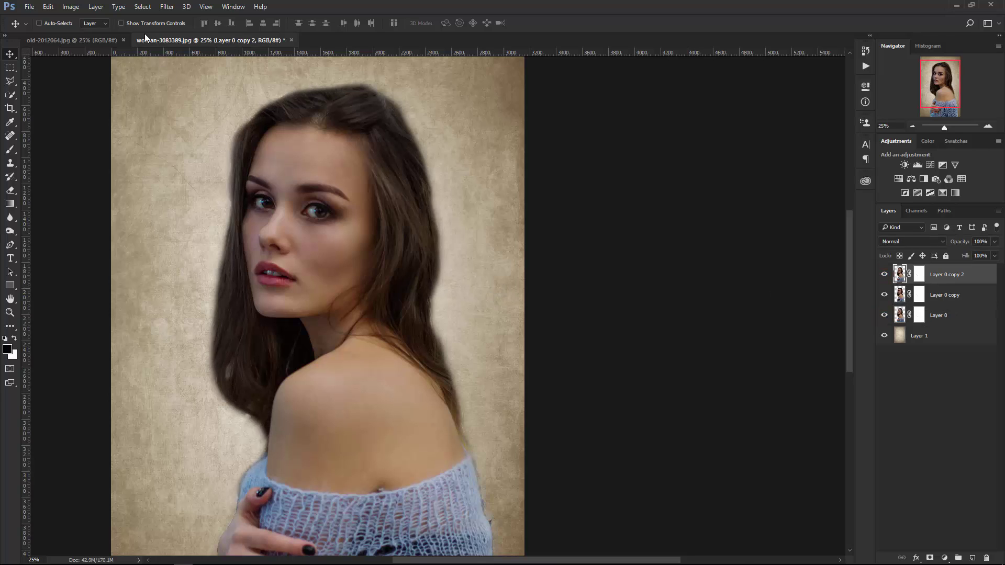
left_click(164, 8)
mouse_move(171, 123)
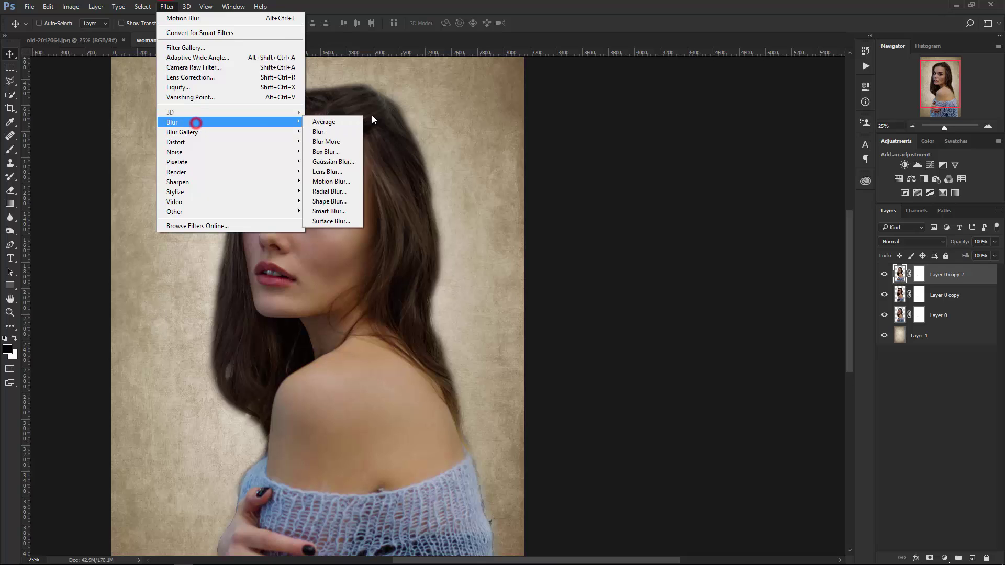
left_click(337, 180)
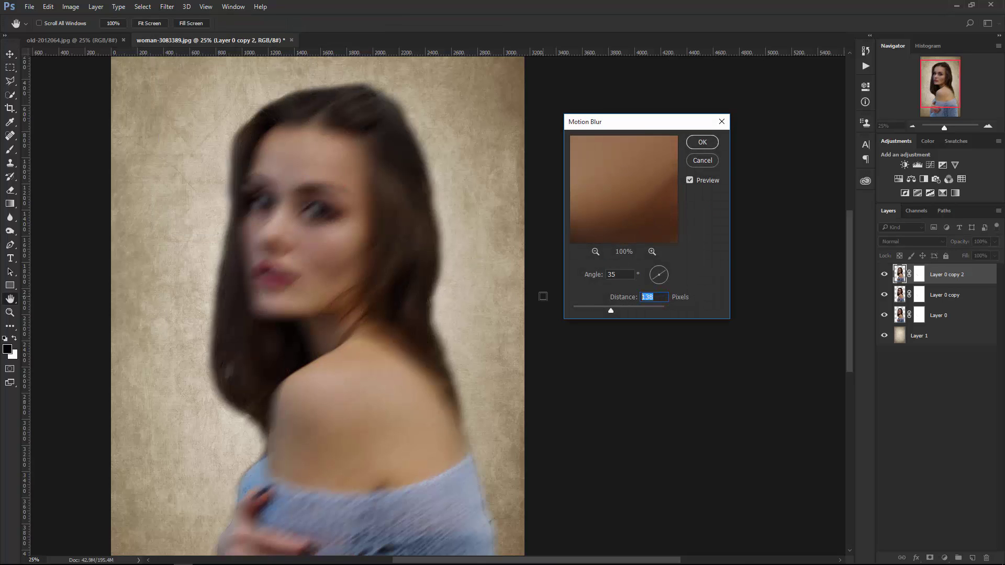
type("177")
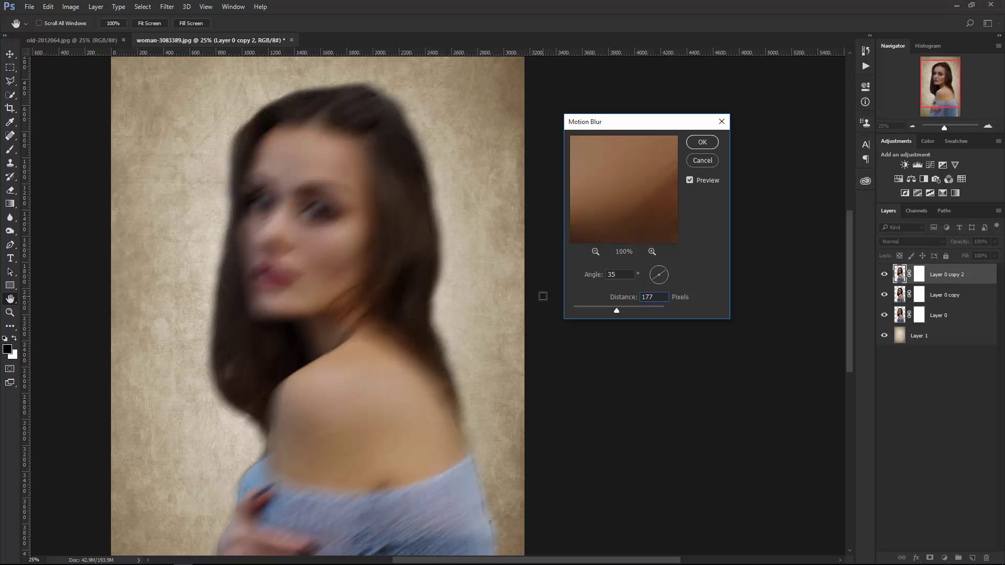
left_click(665, 270)
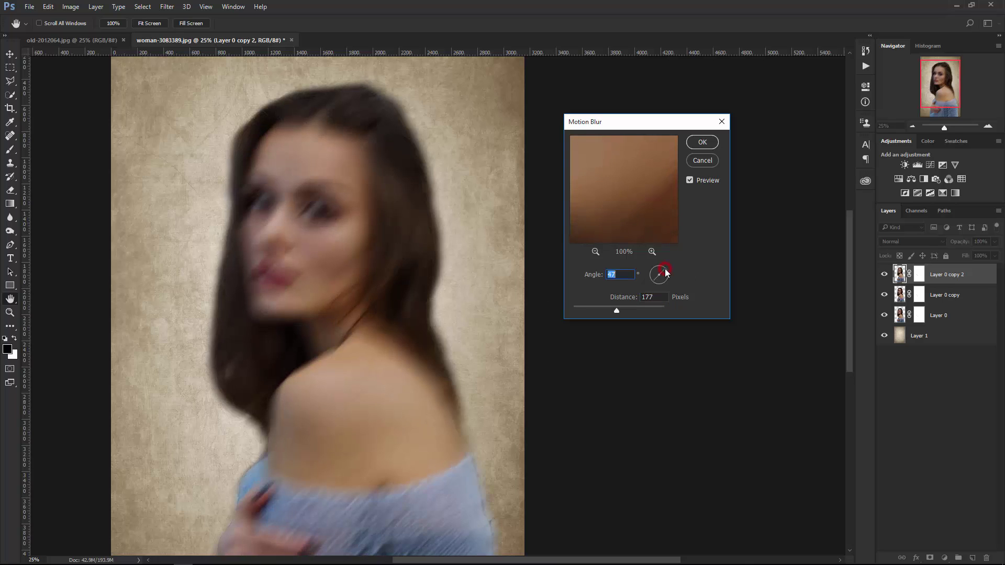
left_click(702, 142)
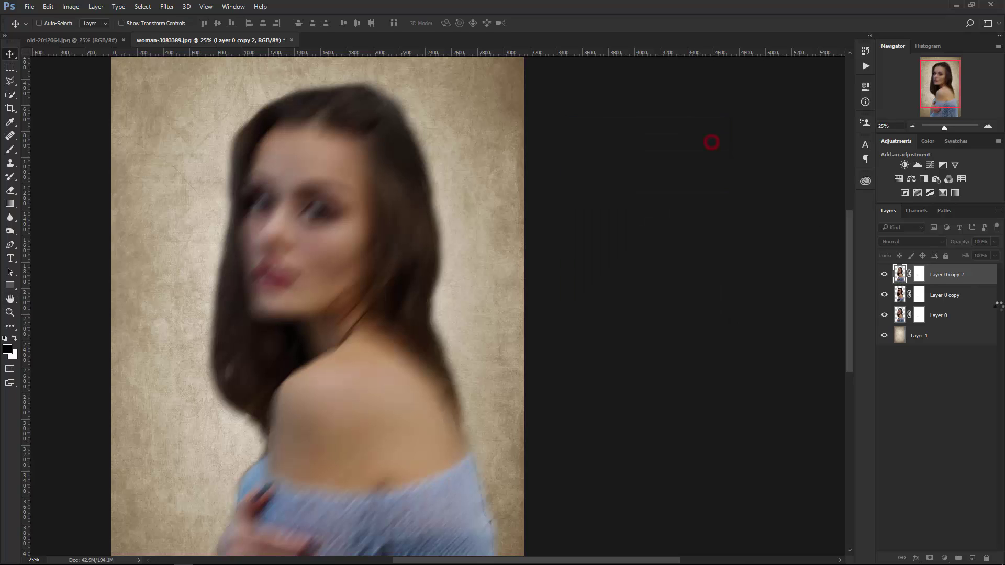
Load Layer 0 copy's pixels as a selection, fill copy 2's mask black, then deselect
left_click(899, 296)
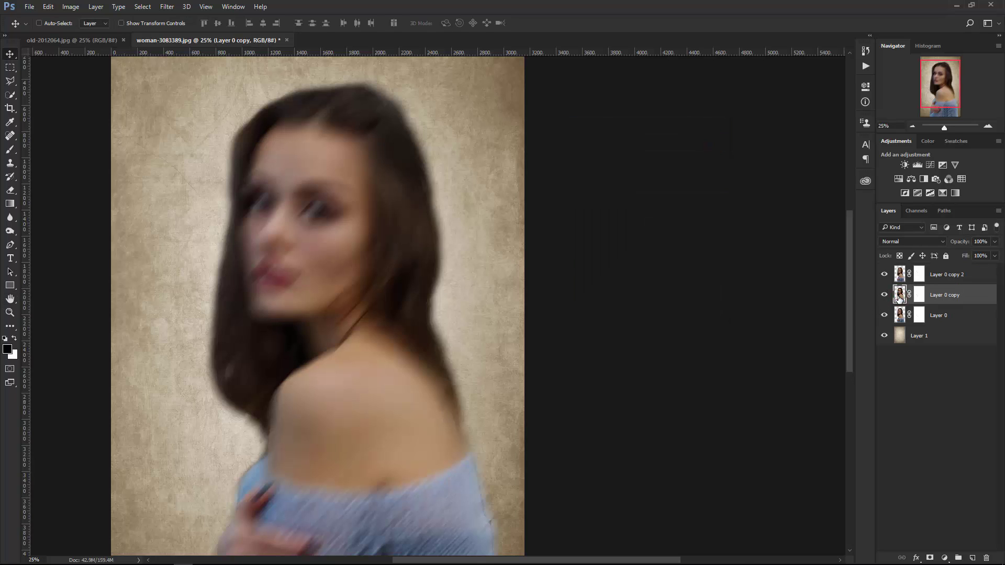
right_click(899, 296)
left_click(898, 332)
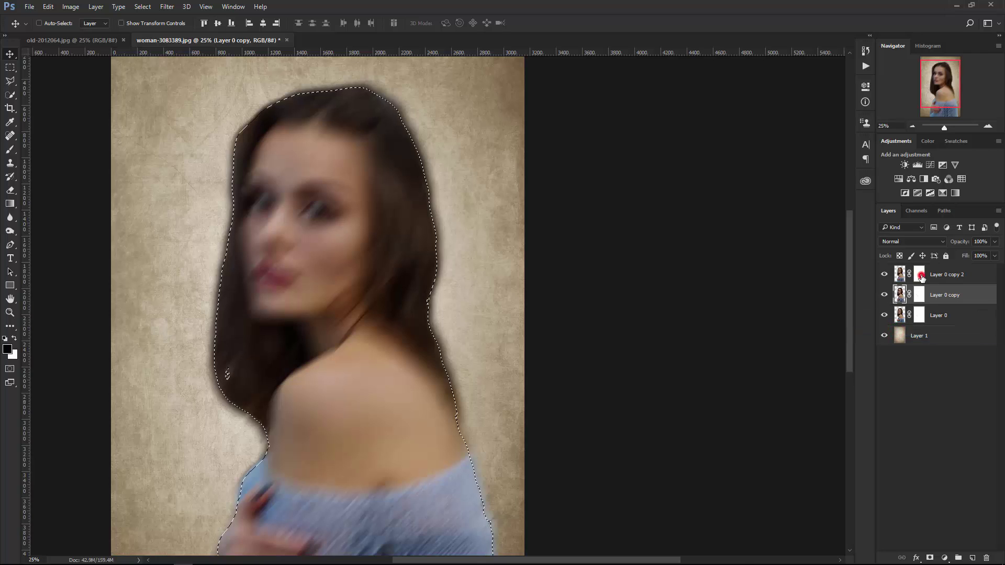
left_click(919, 274)
key("alt+Delete")
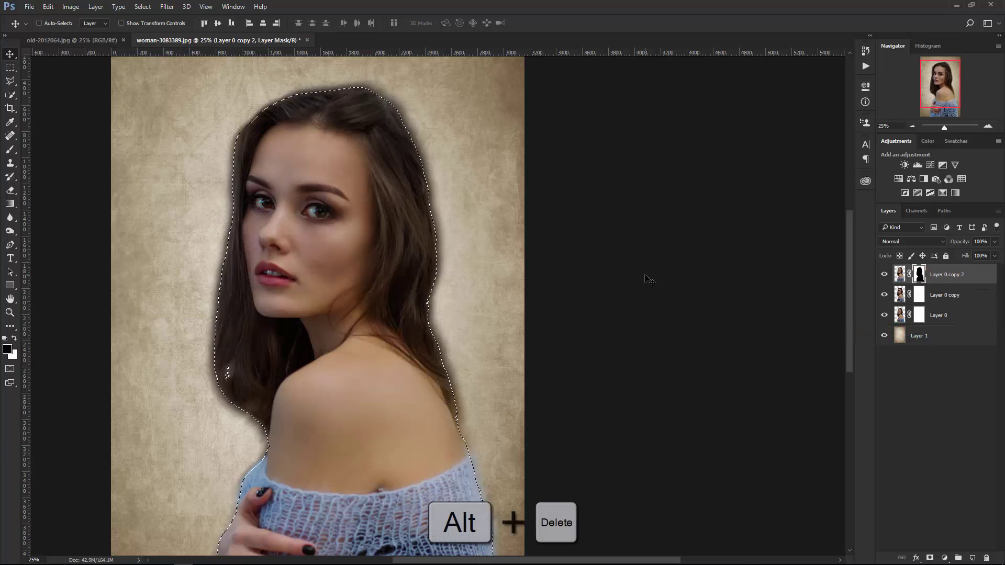
left_click(167, 7)
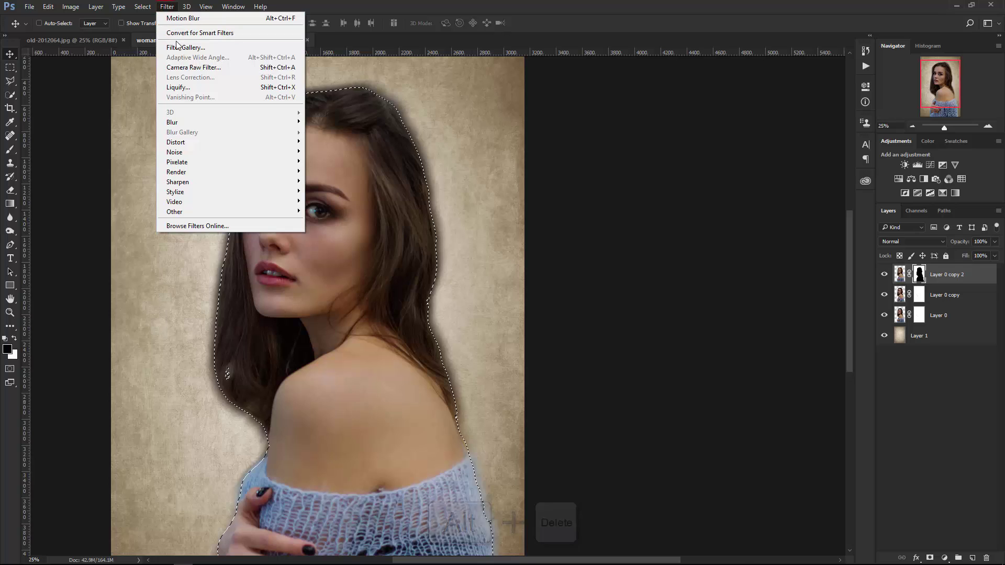
left_click(152, 28)
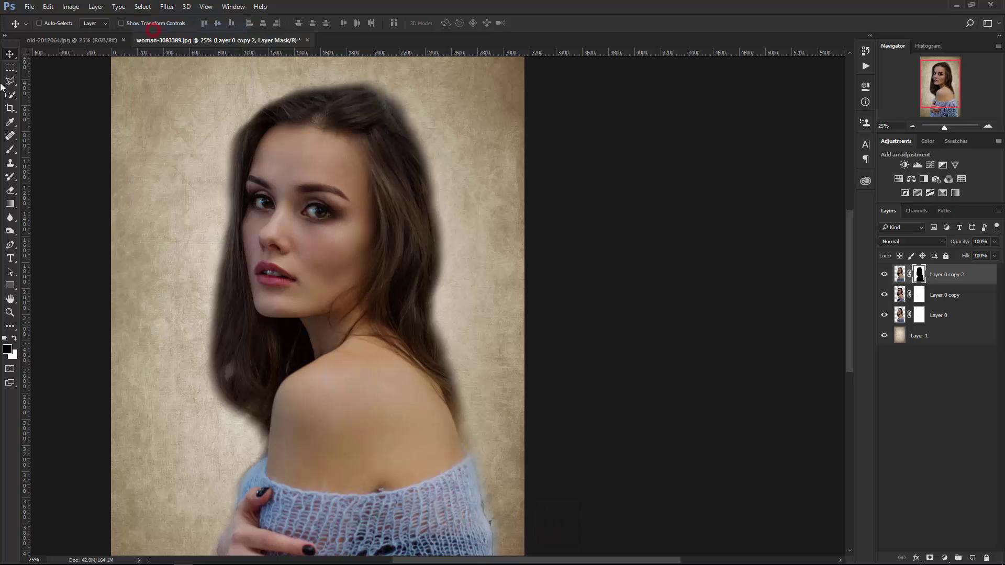
Enlarge the brush and paint the mask over the hair beside the face
key("ctrl+plus")
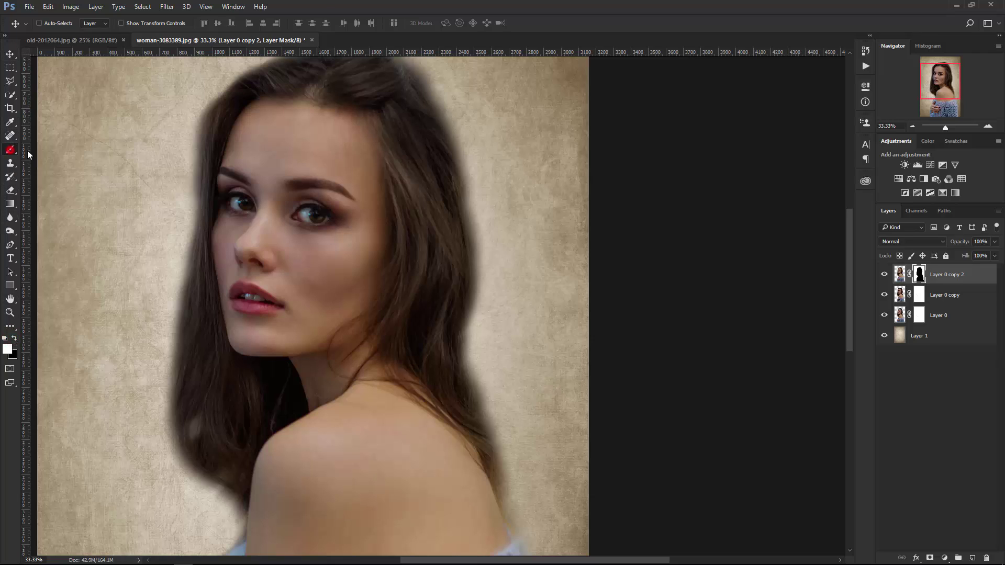
right_click(414, 187)
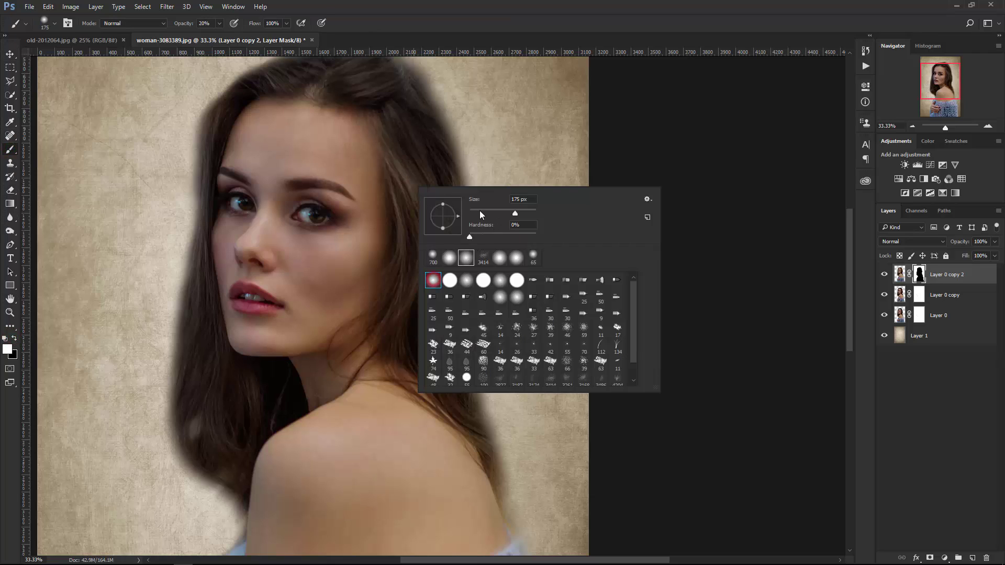
left_click_drag(521, 213, 521, 212)
key("Return")
scroll(272, 153, "up", 1)
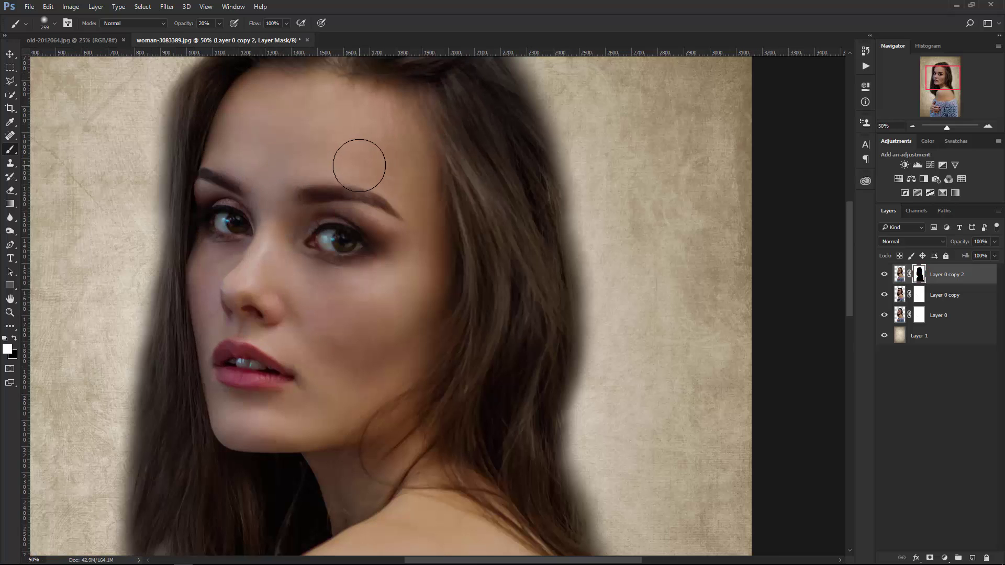
key("bracketright")
key("bracketright")
key("bracketright")
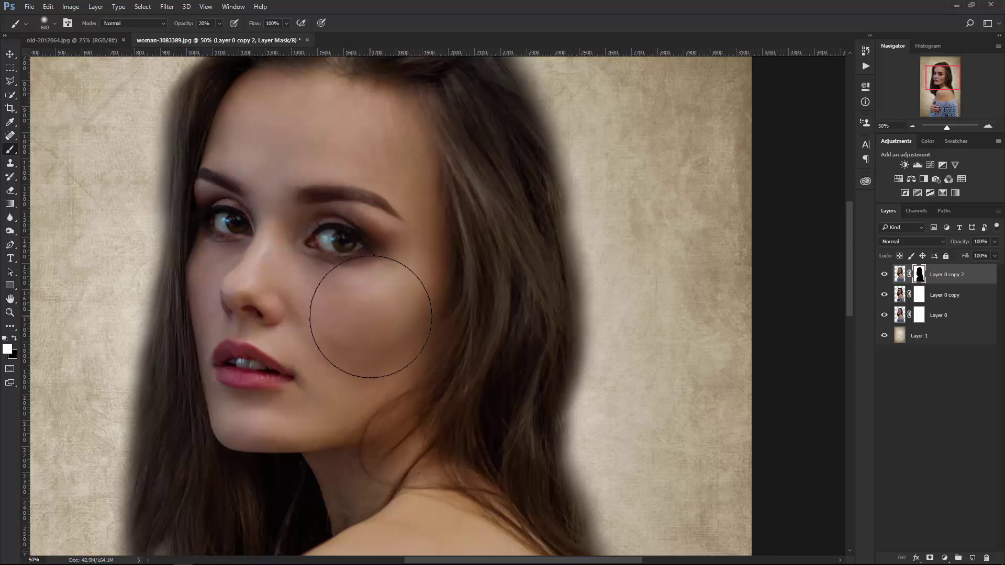
mouse_move(441, 238)
left_mouse_down()
mouse_move(404, 337)
mouse_move(489, 364)
mouse_move(514, 395)
mouse_move(504, 339)
left_mouse_up()
Paint the mask over the cheek, chin, eyebrow and nose areas
left_click_drag(429, 332, 376, 228)
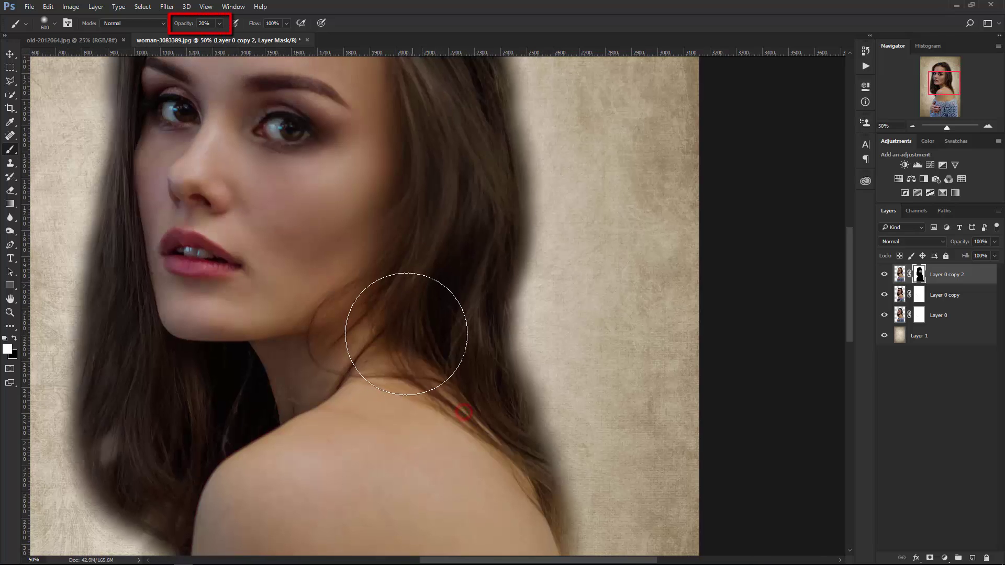
key("bracketleft")
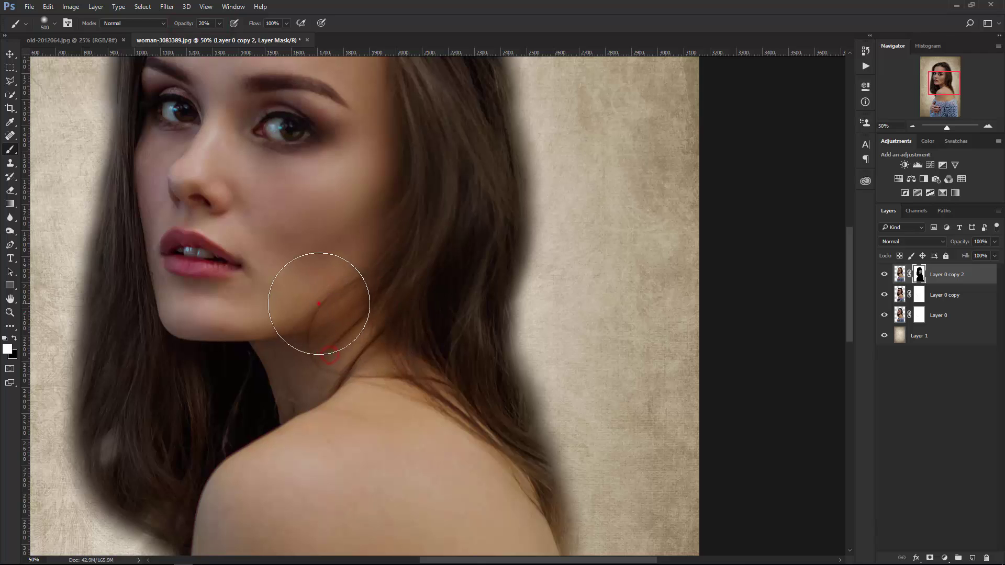
left_click(318, 302)
left_click(202, 323)
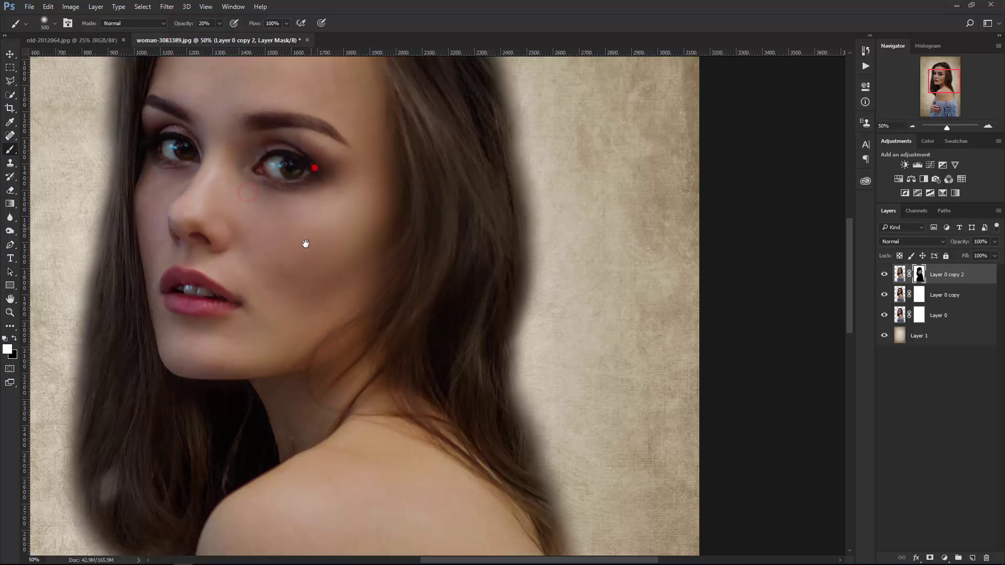
left_click_drag(240, 199, 230, 278)
left_click_drag(371, 174, 124, 320)
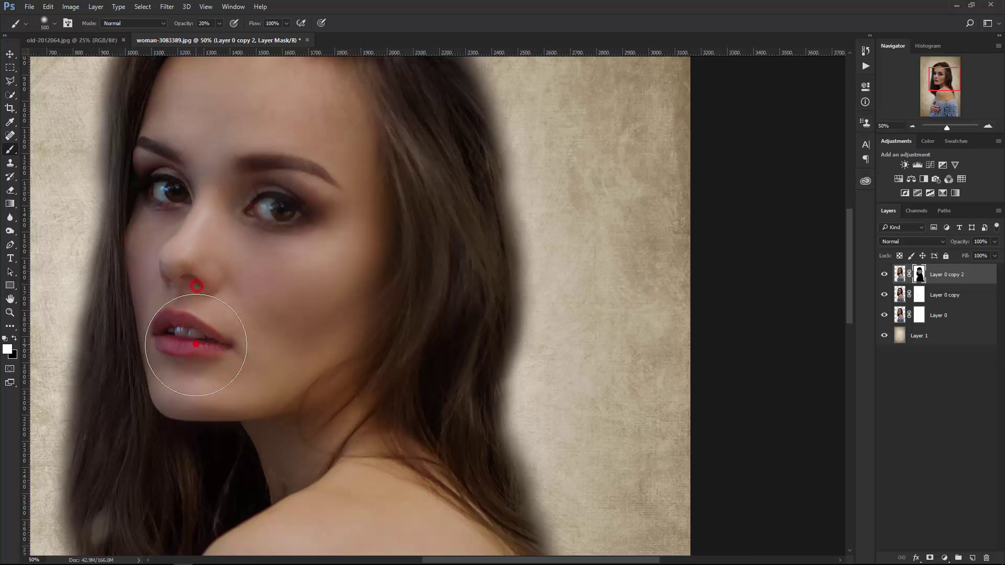
mouse_move(124, 321)
left_mouse_down()
mouse_move(117, 395)
mouse_move(204, 481)
mouse_move(267, 393)
left_mouse_up()
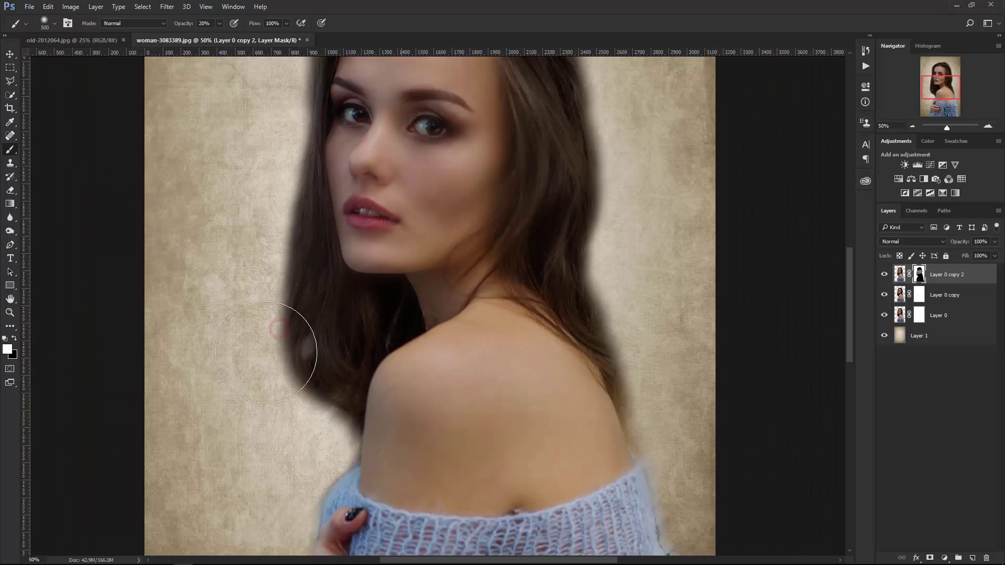
key("ctrl+minus")
Paint the mask over the neck and shoulder
left_click_drag(409, 312, 369, 335)
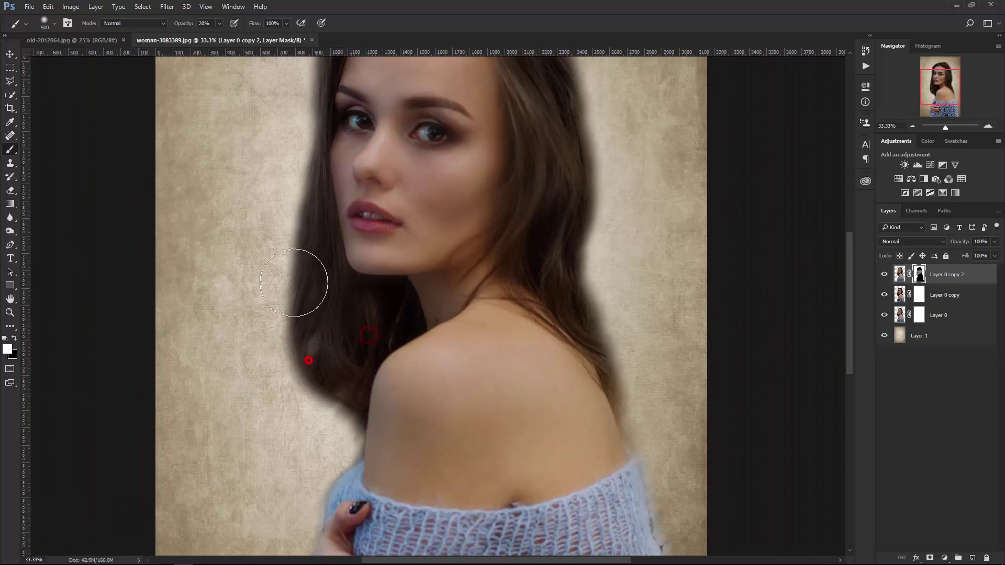
left_click_drag(423, 398, 462, 351)
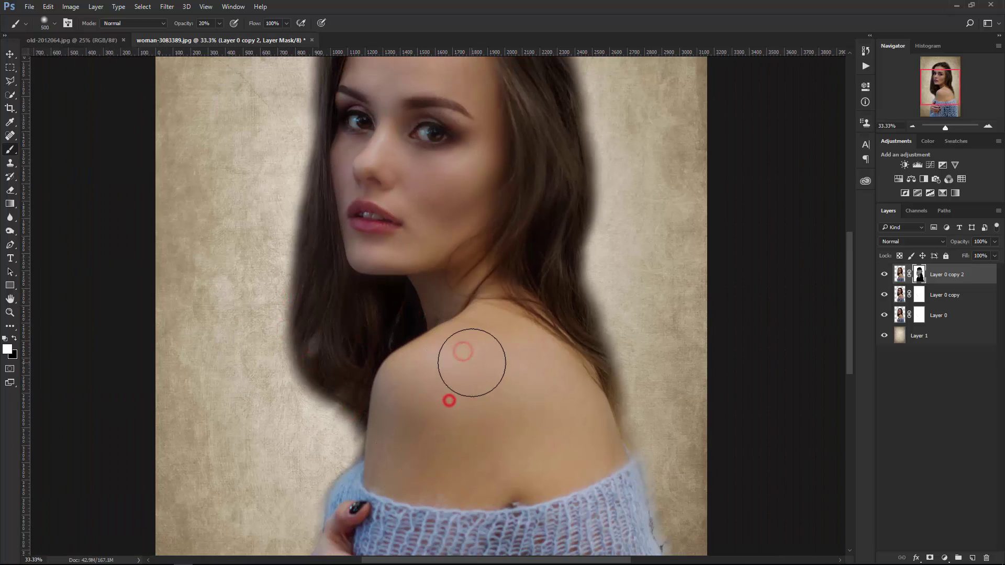
left_click_drag(498, 322, 539, 340)
left_click_drag(532, 411, 546, 421)
left_click(578, 496)
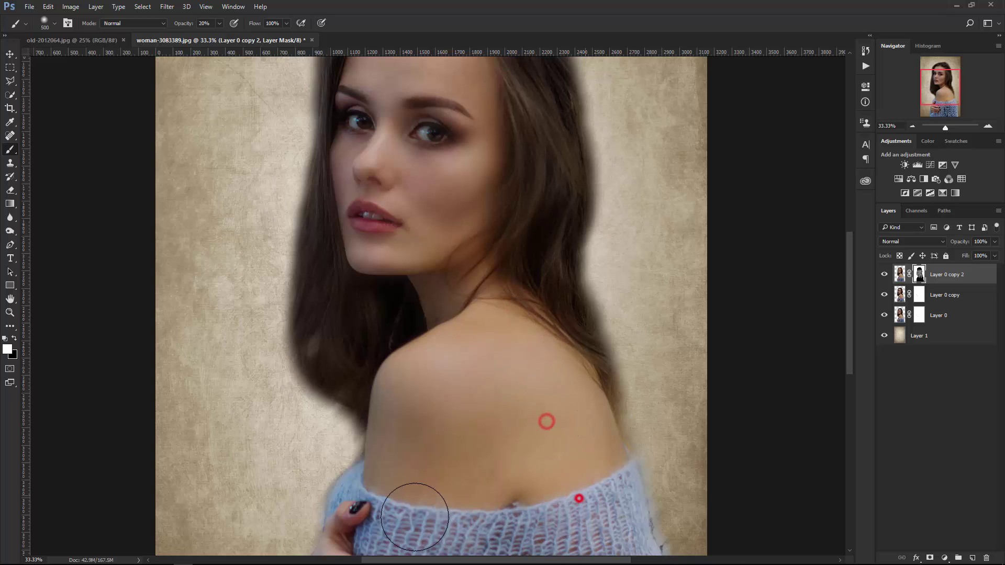
Paint the mask over the sweater and along the shoulder edge
left_click_drag(467, 529, 401, 400)
mouse_move(288, 353)
left_mouse_down()
mouse_move(287, 453)
mouse_move(522, 451)
left_mouse_up()
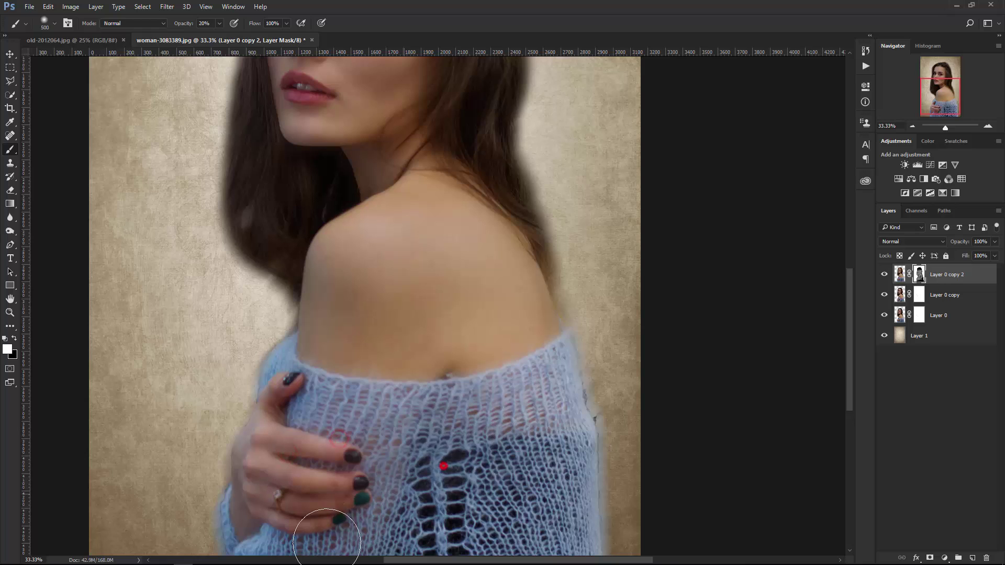
left_click_drag(460, 494, 430, 383)
left_click_drag(240, 470, 277, 444)
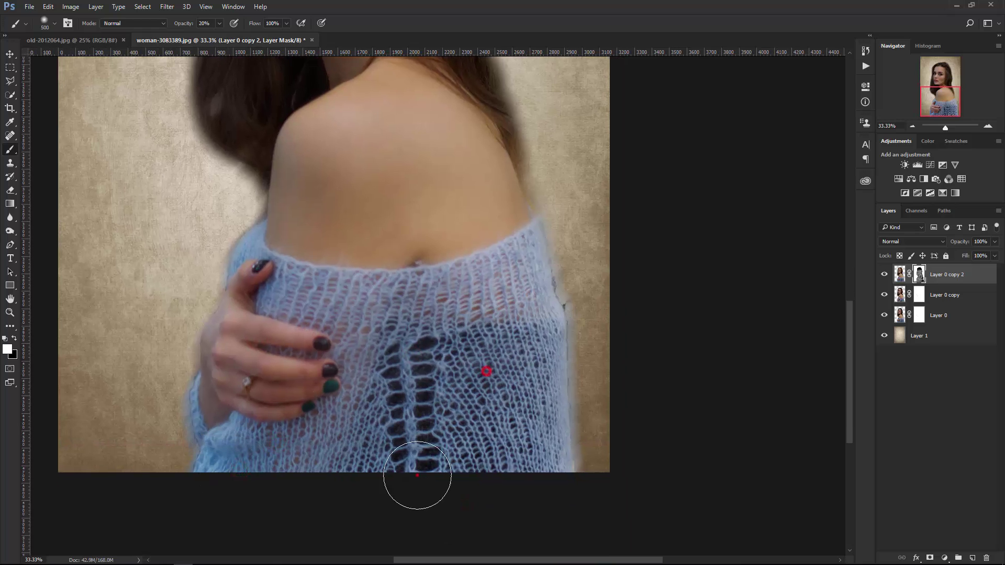
left_click_drag(588, 449, 559, 289)
left_click_drag(524, 338, 519, 560)
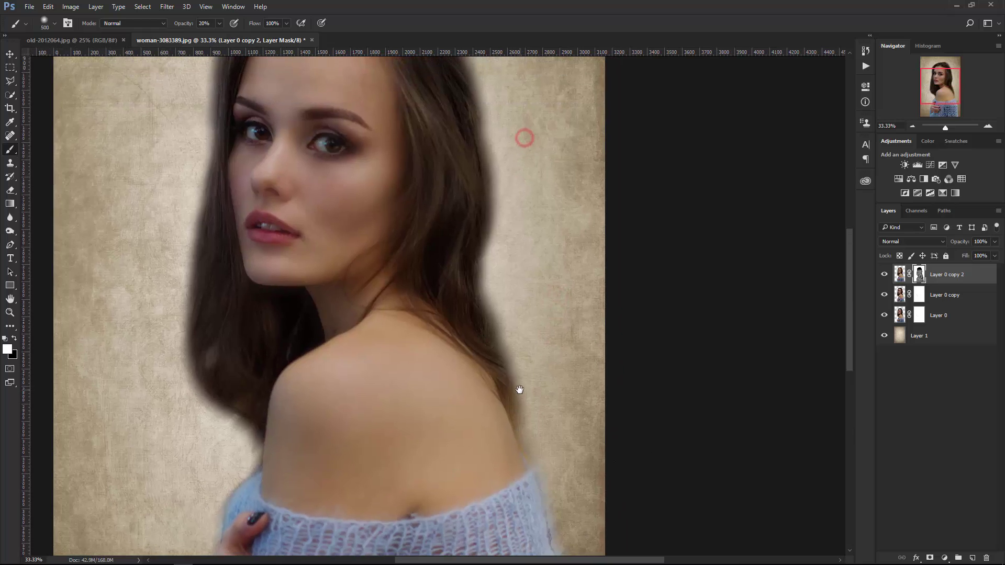
Paint the mask along the right hair edge and into the top-right and left background
left_click_drag(475, 207, 475, 281)
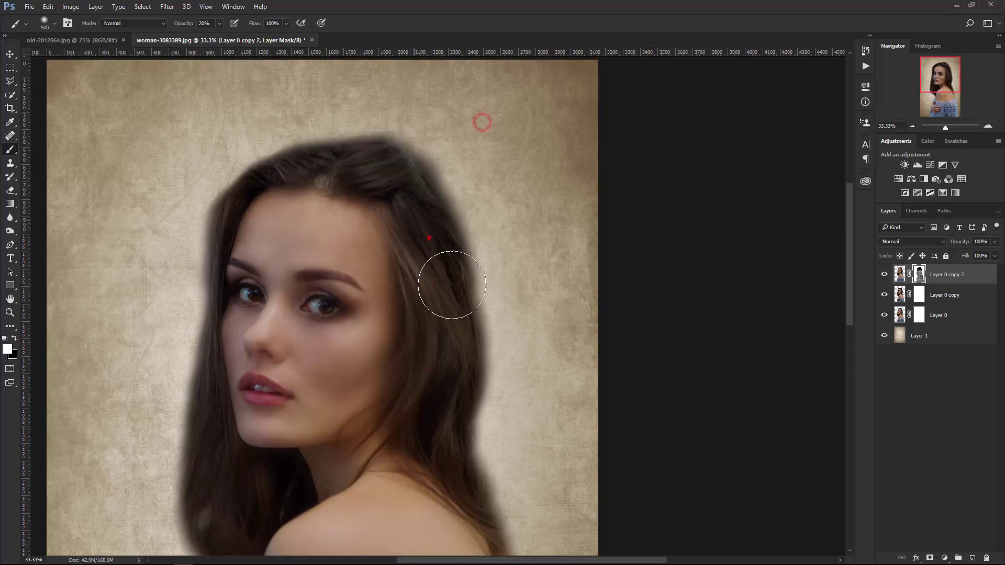
key("ctrl+plus")
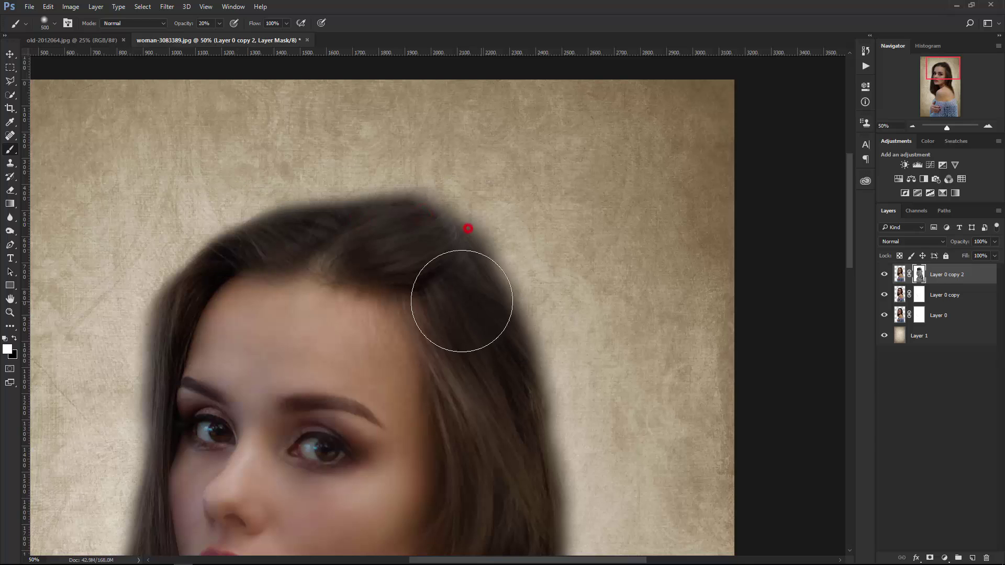
left_click_drag(398, 368, 413, 279)
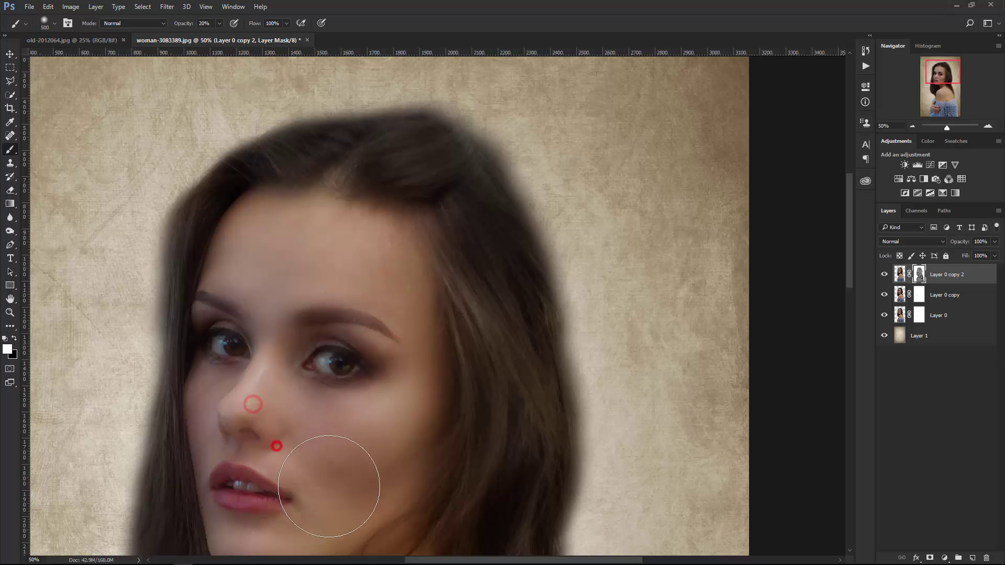
key("ctrl+minus")
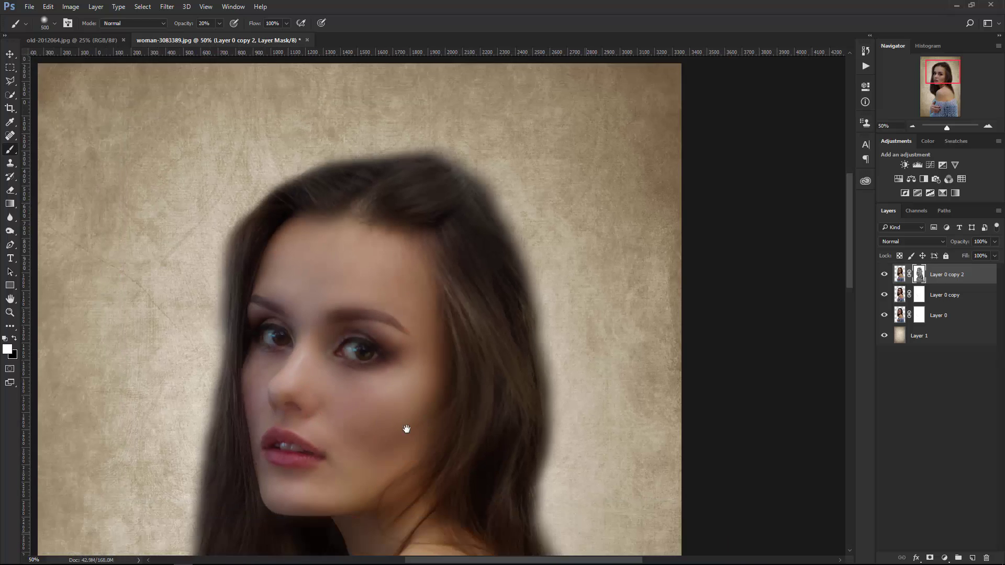
scroll(412, 427, "down", 3)
mouse_move(323, 324)
left_mouse_down()
mouse_move(348, 357)
mouse_move(408, 340)
left_mouse_up()
left_click_drag(474, 325, 507, 335)
left_click_drag(494, 231, 448, 209)
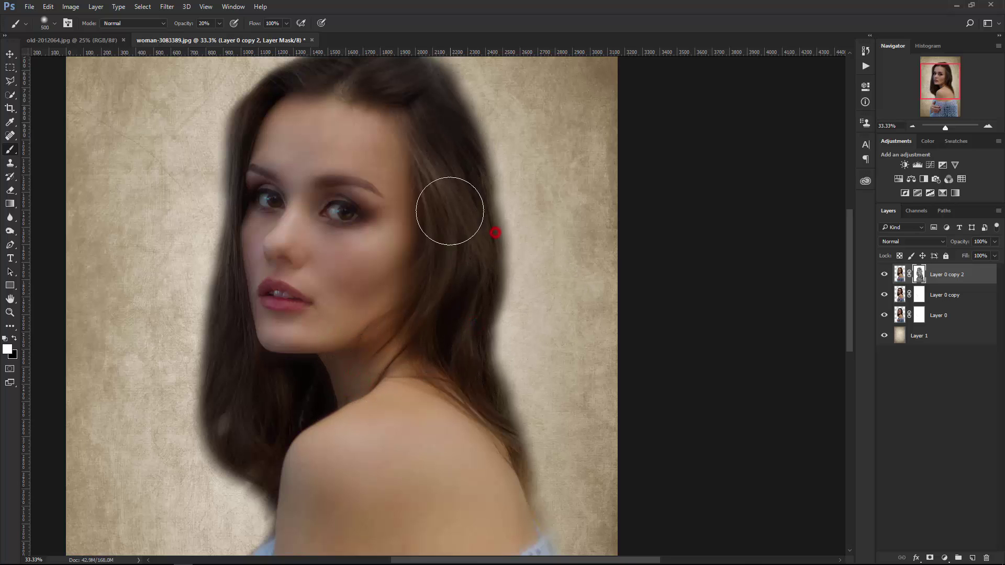
mouse_move(484, 117)
left_mouse_down()
mouse_move(525, 142)
mouse_move(536, 165)
left_mouse_up()
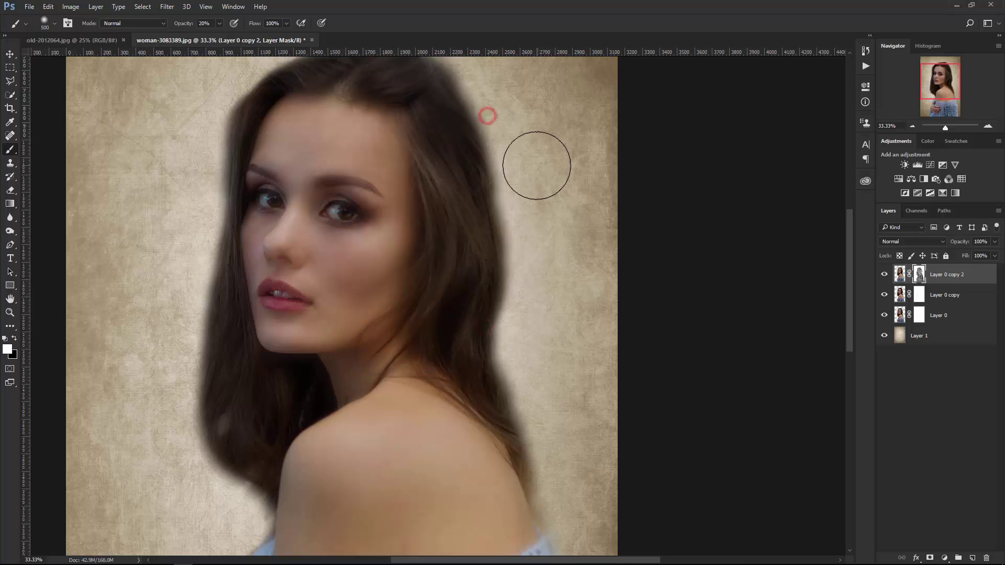
left_click(178, 220)
Paint white across the top of the hair, then black over the eyes and nose
key("ctrl+minus")
left_click(335, 125)
left_click_drag(335, 125, 387, 152)
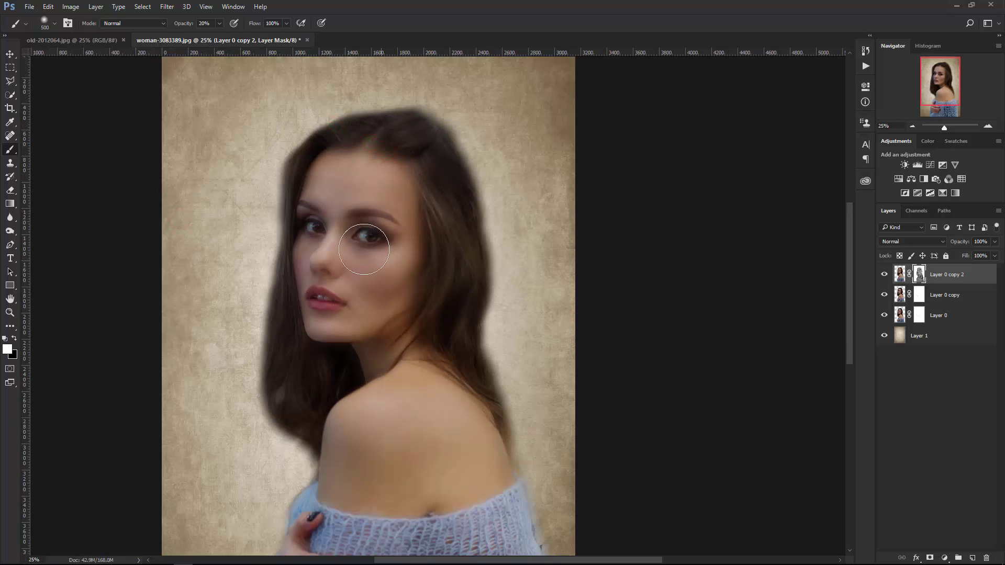
left_click(15, 339)
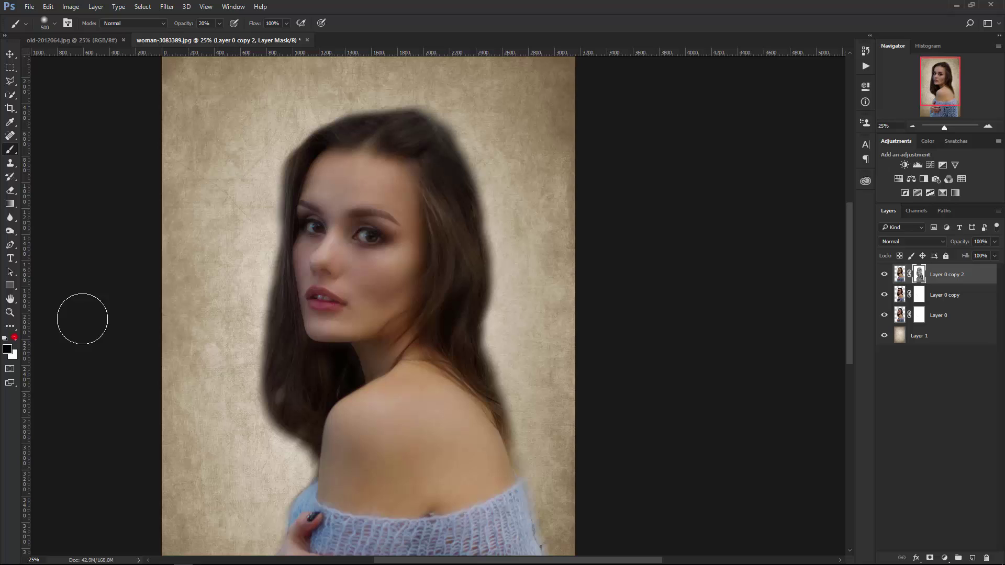
left_click(315, 234)
left_click(377, 238)
left_click(329, 271)
left_click(340, 268)
Group the three woman layers into a group named Model
left_click(10, 54)
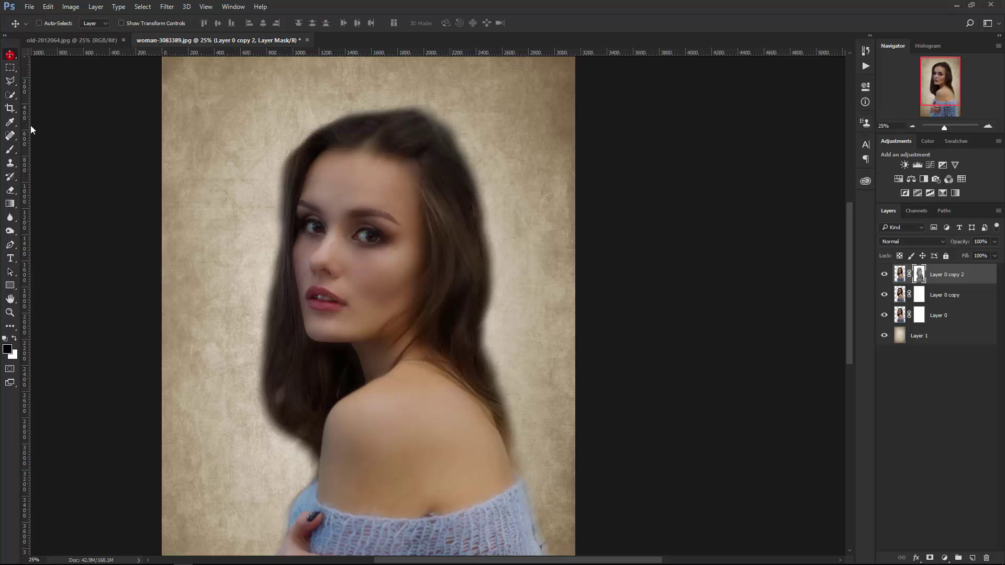
left_click(950, 317, "shift")
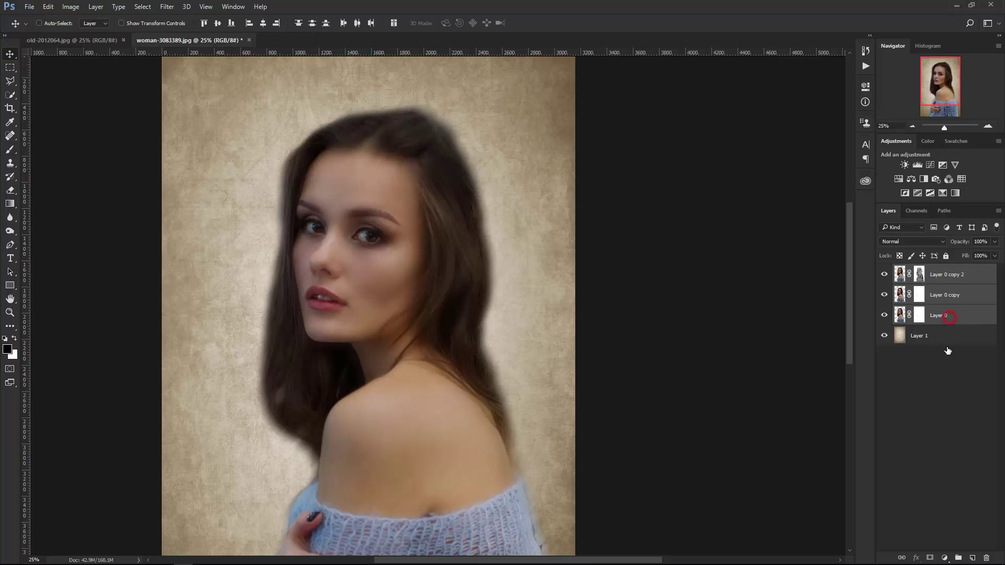
left_click(956, 557)
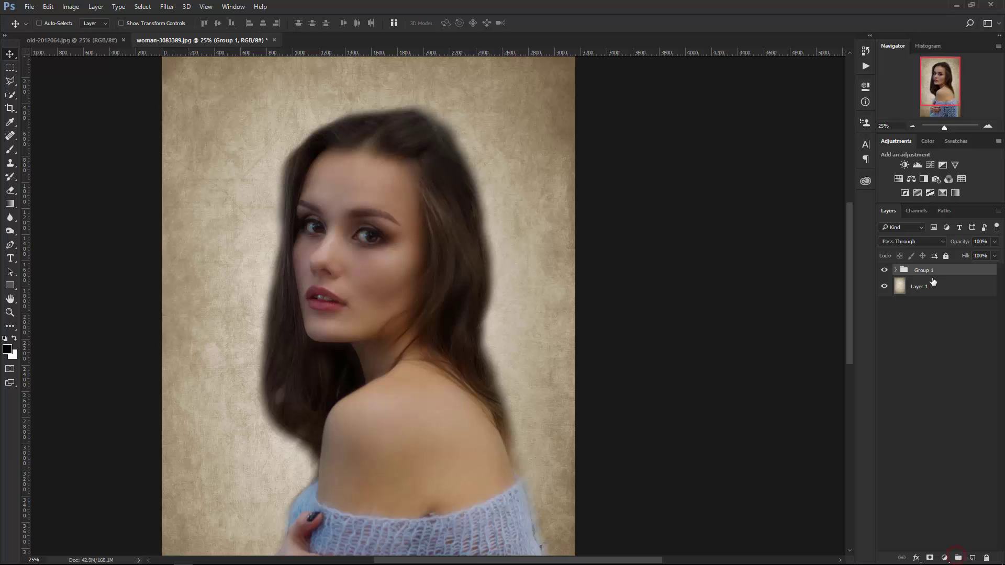
double_click(924, 270)
type("Model")
key("Return")
Mask the Model group with a leftward gradient fading the woman's right side into the texture
left_click(930, 558)
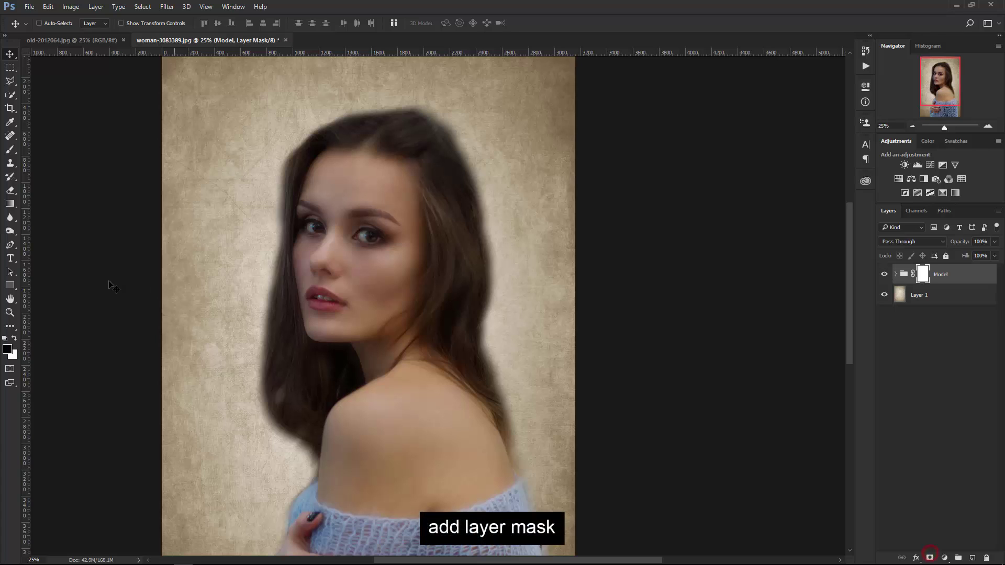
left_click(10, 203)
left_click_drag(553, 351, 506, 345)
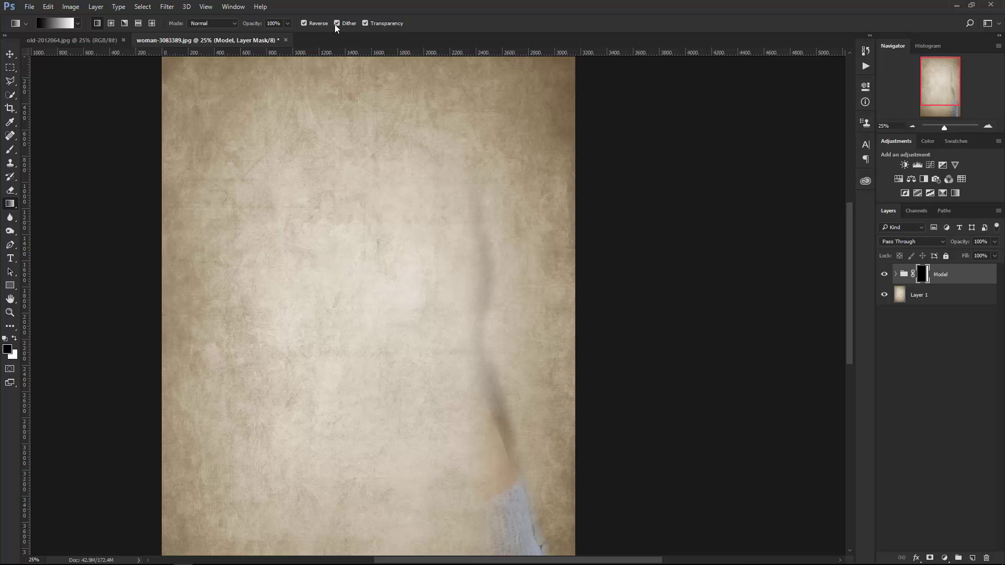
key("ctrl+z")
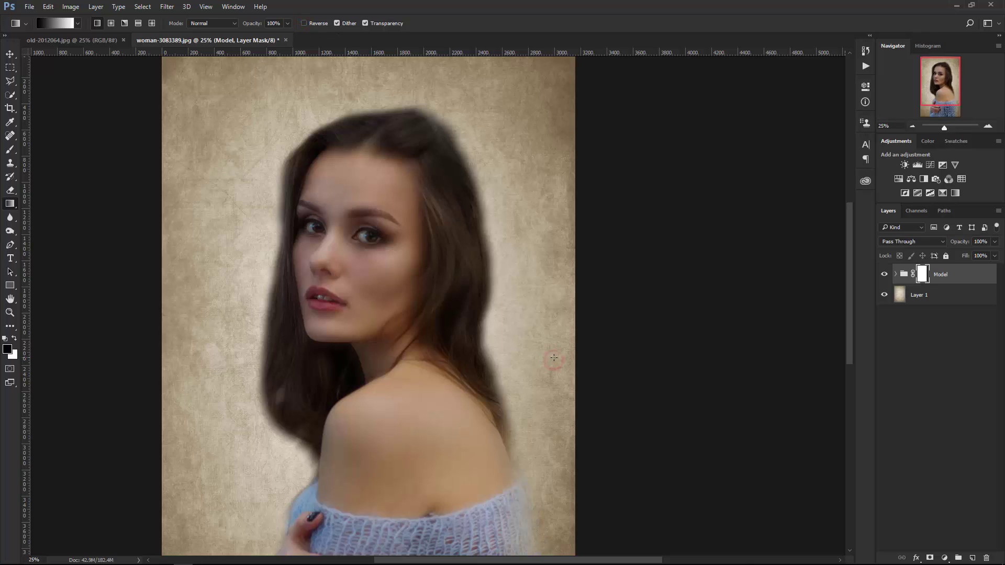
left_click_drag(550, 356, 421, 359)
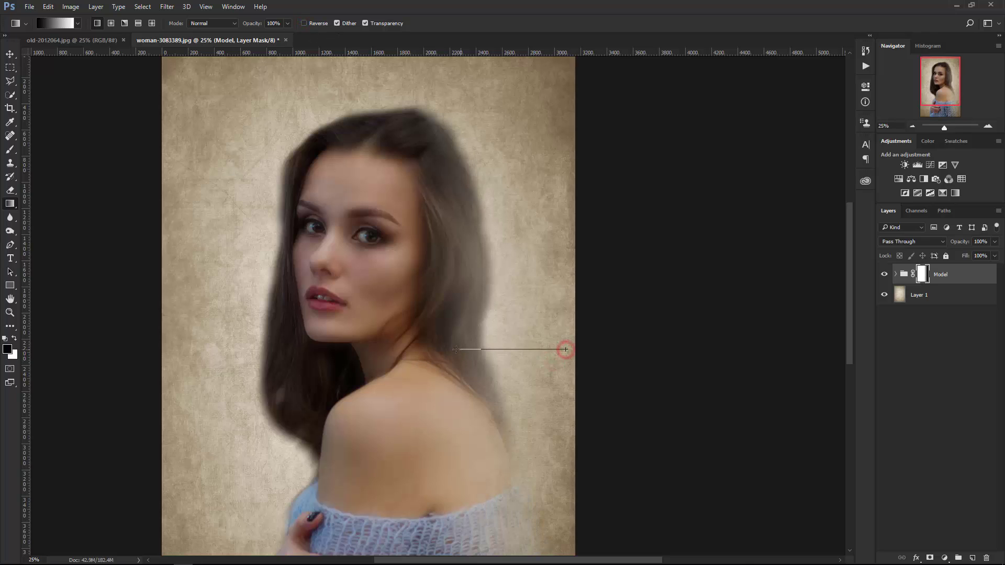
left_click_drag(503, 349, 449, 349)
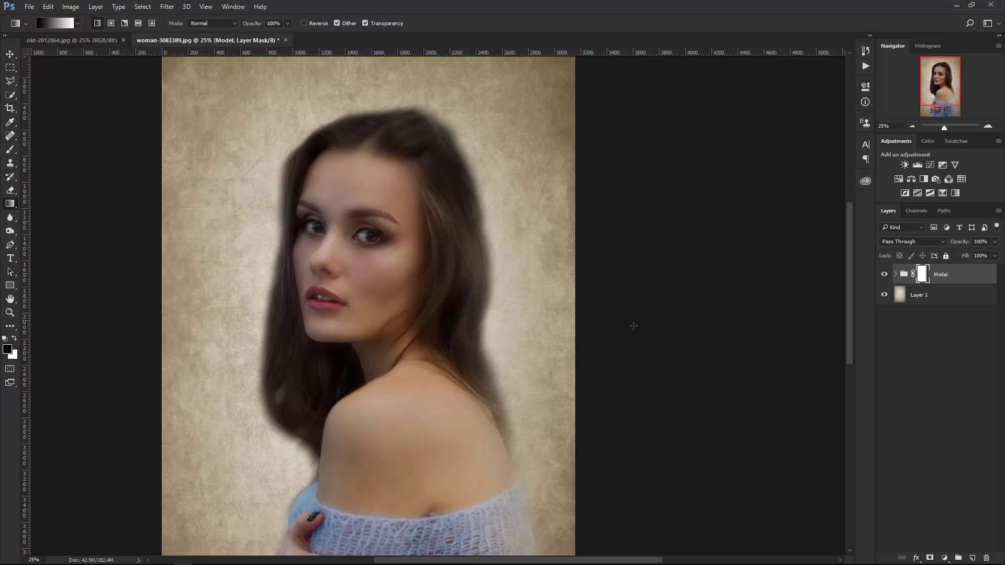
left_click(940, 296)
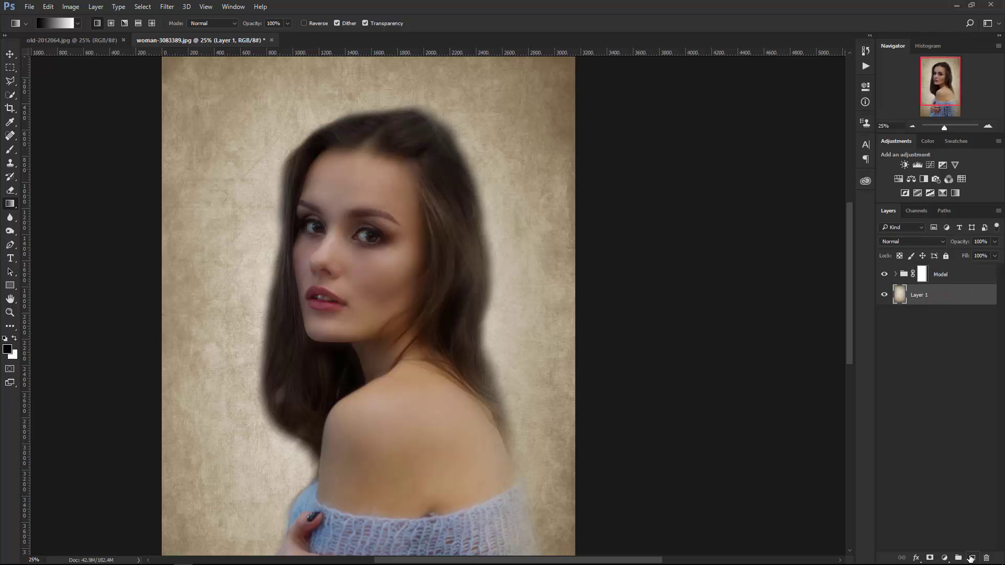
On a new Layer 2, stamp dark splatter around the woman's head with a full-opacity scatter brush
left_click(971, 558)
left_click(5, 152)
right_click(380, 202)
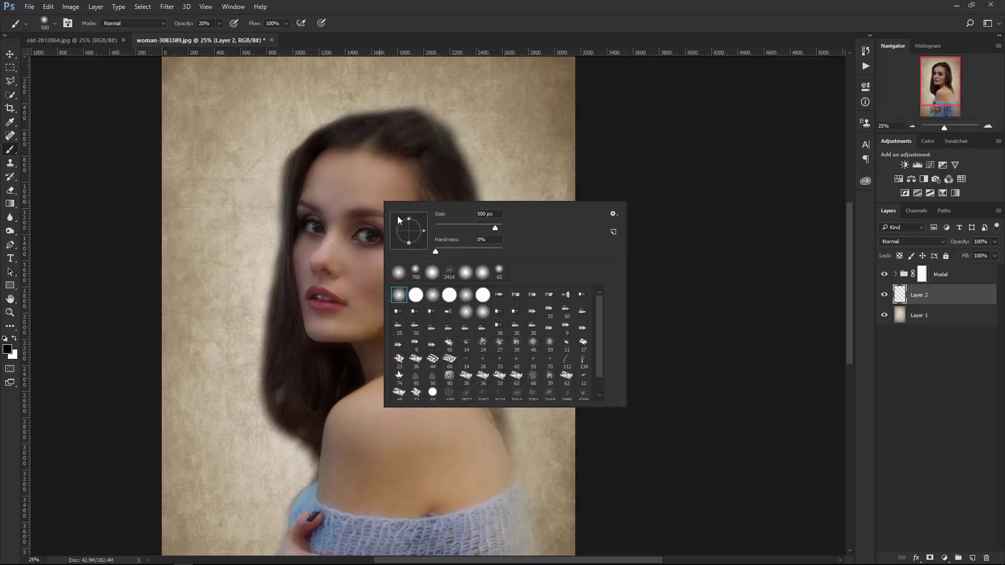
left_click(518, 395)
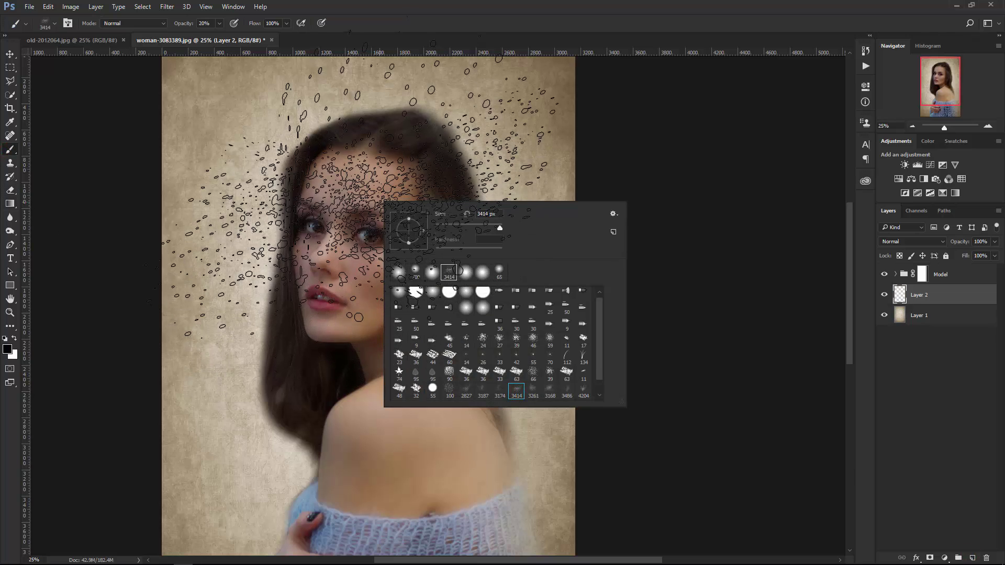
left_click(336, 173)
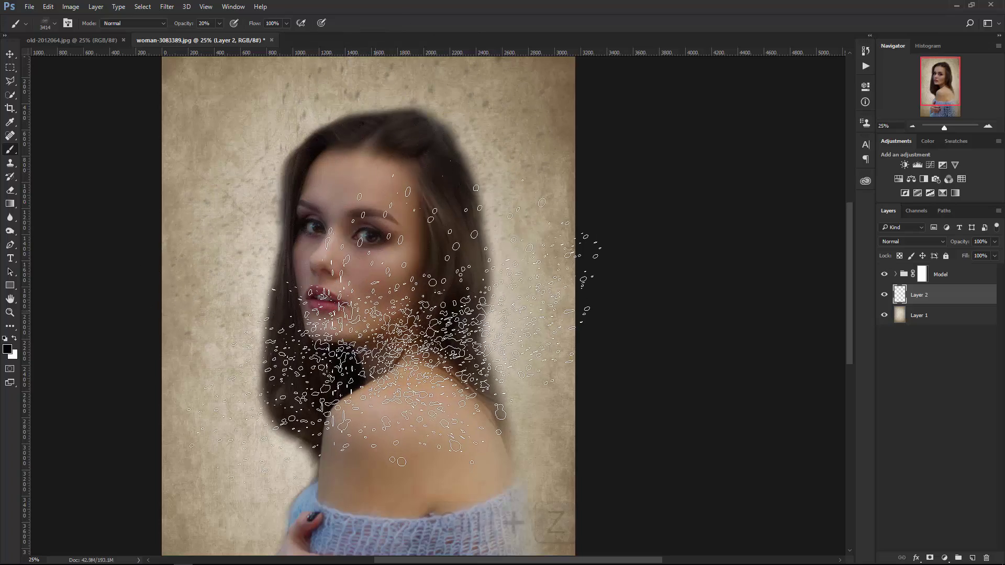
key("ctrl+z")
left_click_drag(178, 23, 220, 23)
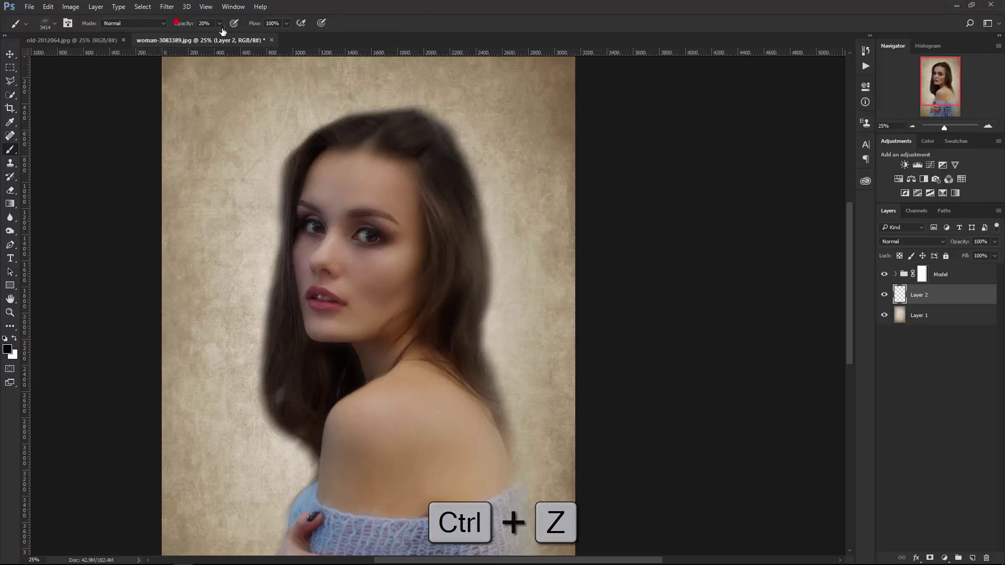
left_click(340, 165)
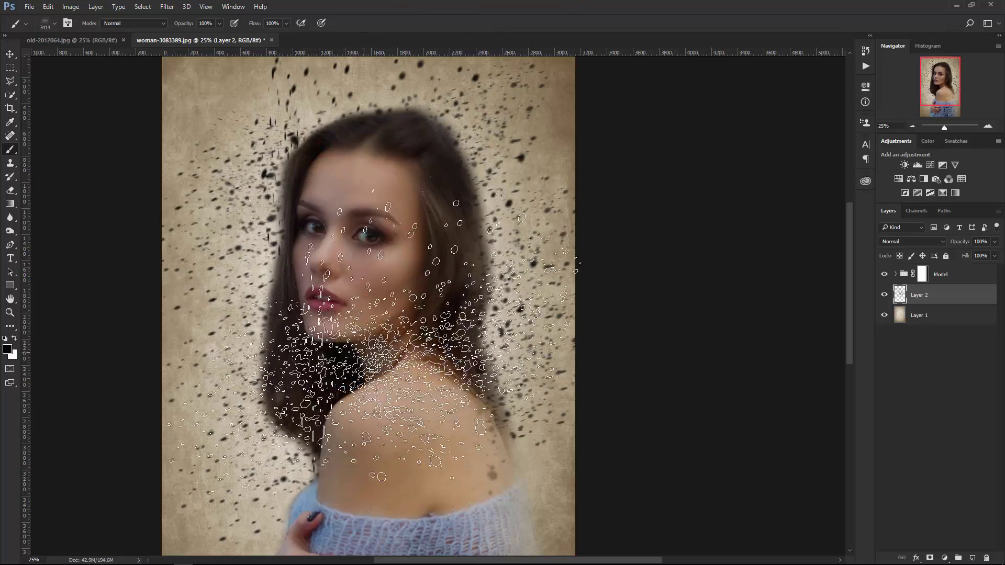
Toggle the Model group's mask off and on, collapse the group, and reselect Layer 2
left_click(9, 55)
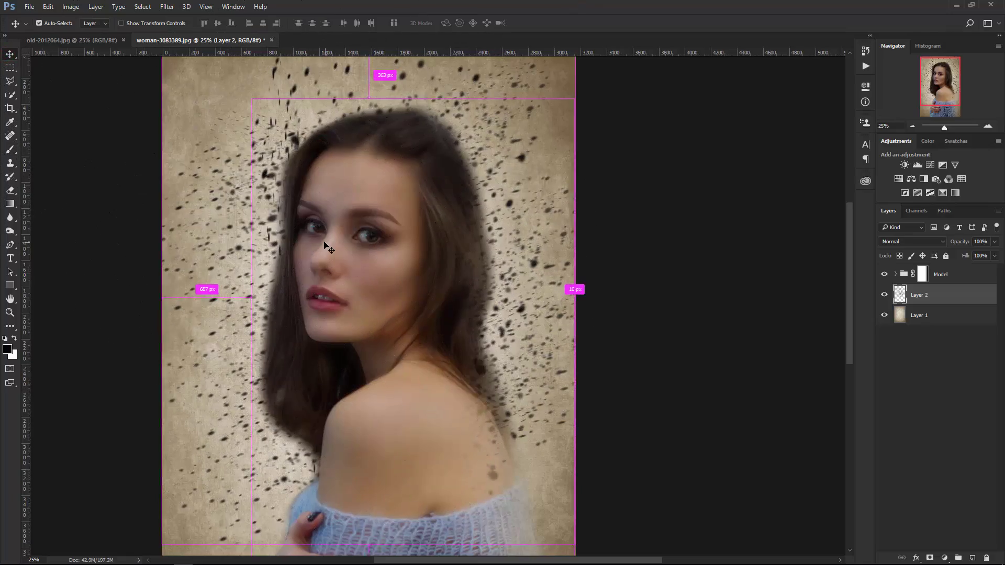
key("ctrl+minus")
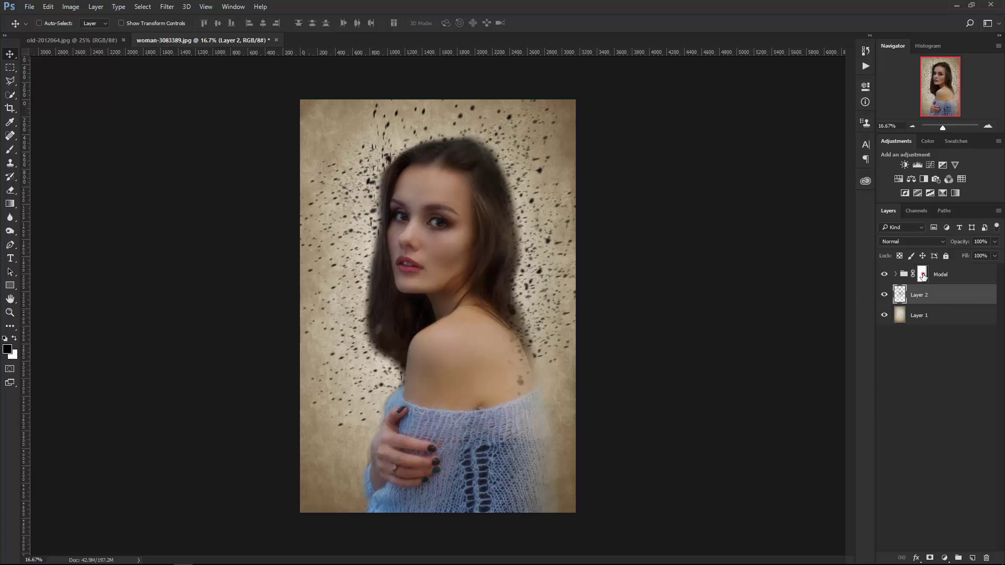
left_click(923, 276)
left_click(922, 276, "shift")
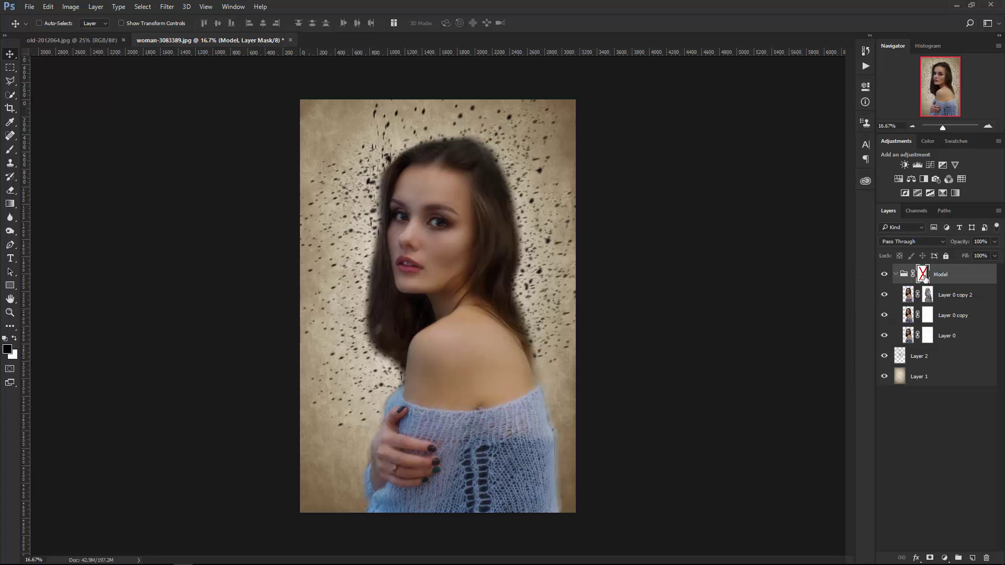
left_click(923, 276, "shift")
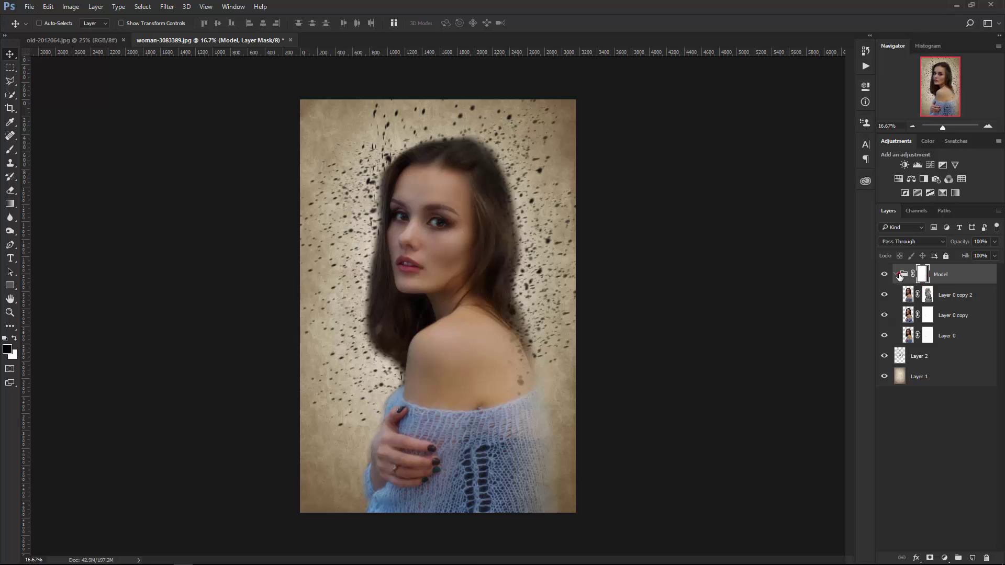
left_click(901, 275)
left_click(631, 273)
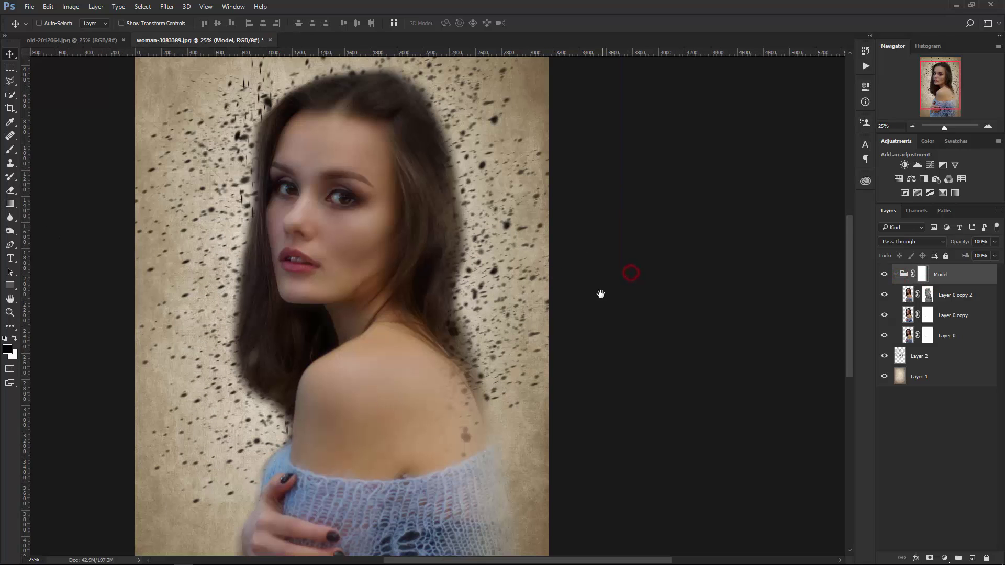
left_click_drag(539, 341, 507, 234)
mouse_move(529, 326)
left_mouse_down()
mouse_move(561, 359)
mouse_move(578, 408)
left_mouse_up()
left_click(895, 274)
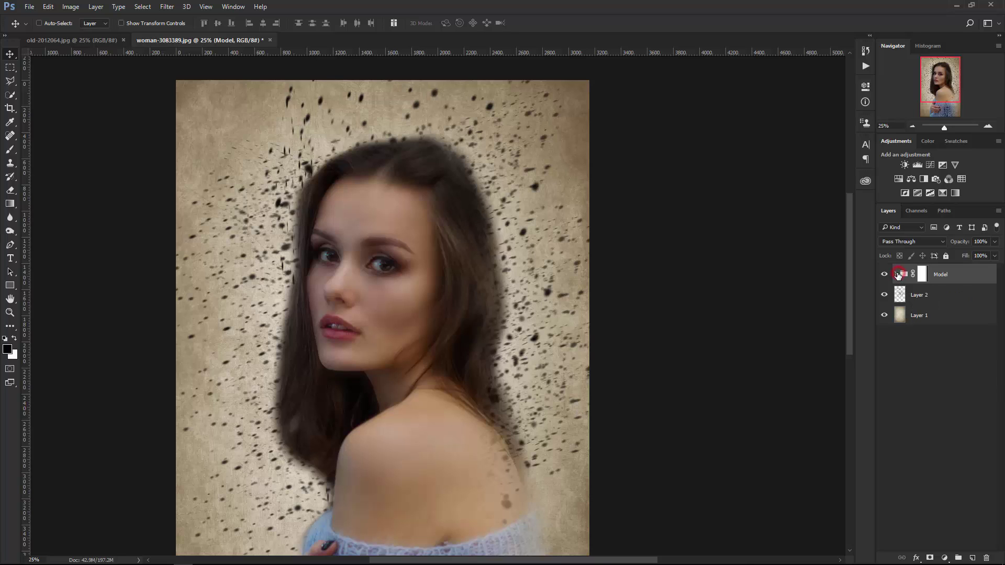
left_click(912, 296)
Streak Layer 2's splatters with a Motion Blur of angle 43 and distance 141
left_click(167, 6)
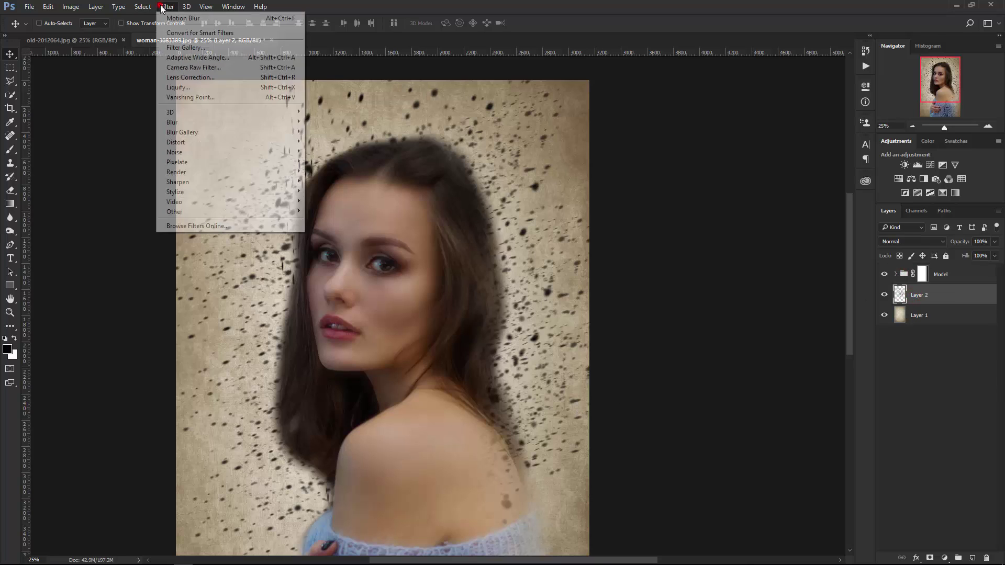
left_click(204, 123)
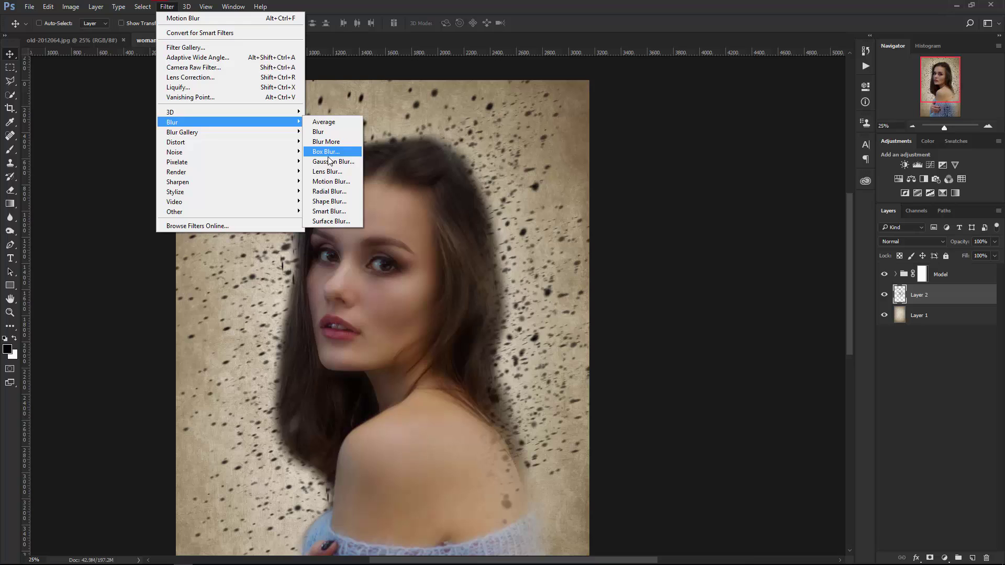
left_click(327, 180)
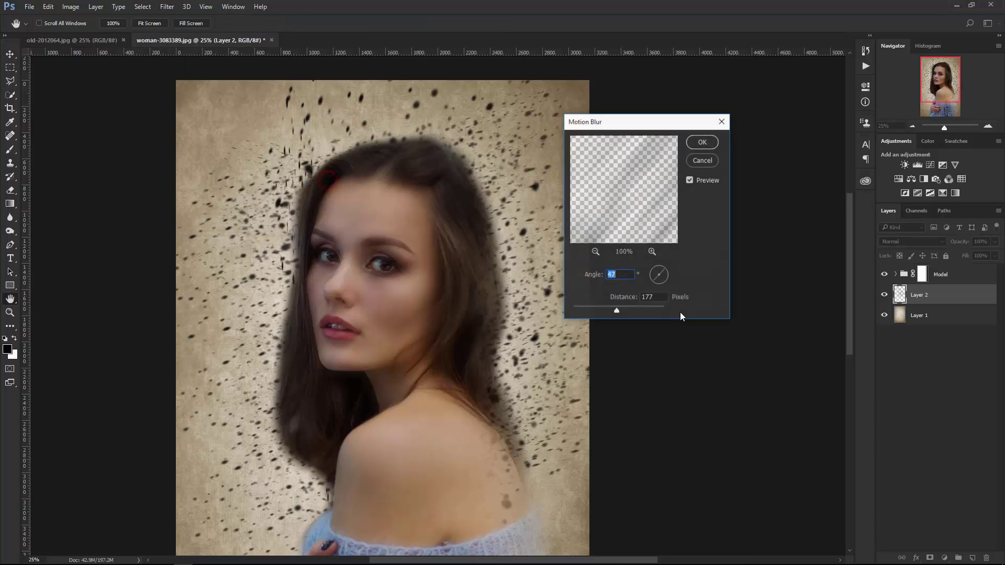
left_click_drag(614, 309, 612, 309)
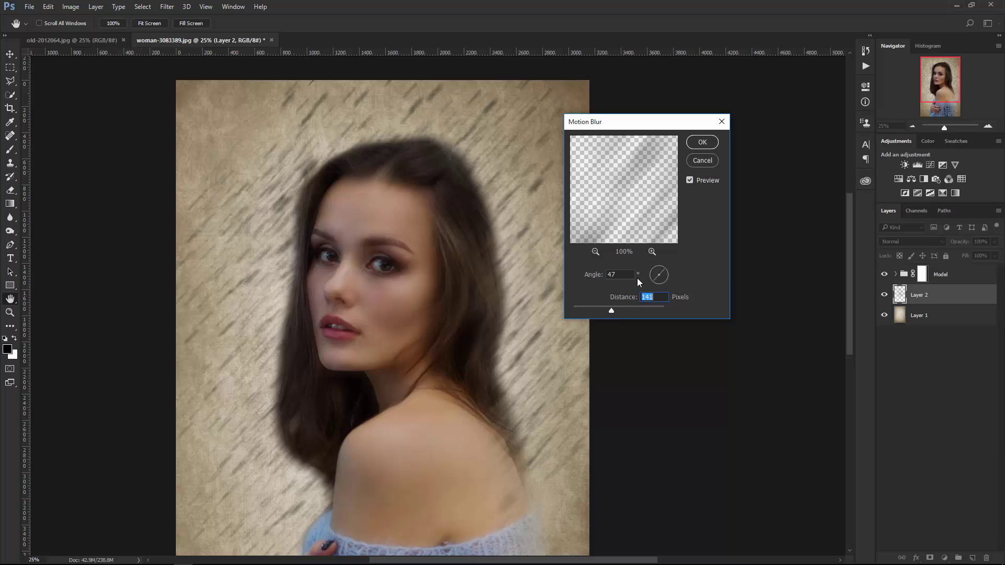
left_click(667, 271)
left_click(666, 269)
left_click(702, 142)
Fade Layer 2 to 55% opacity, then select Layer 1
key("ctrl+minus")
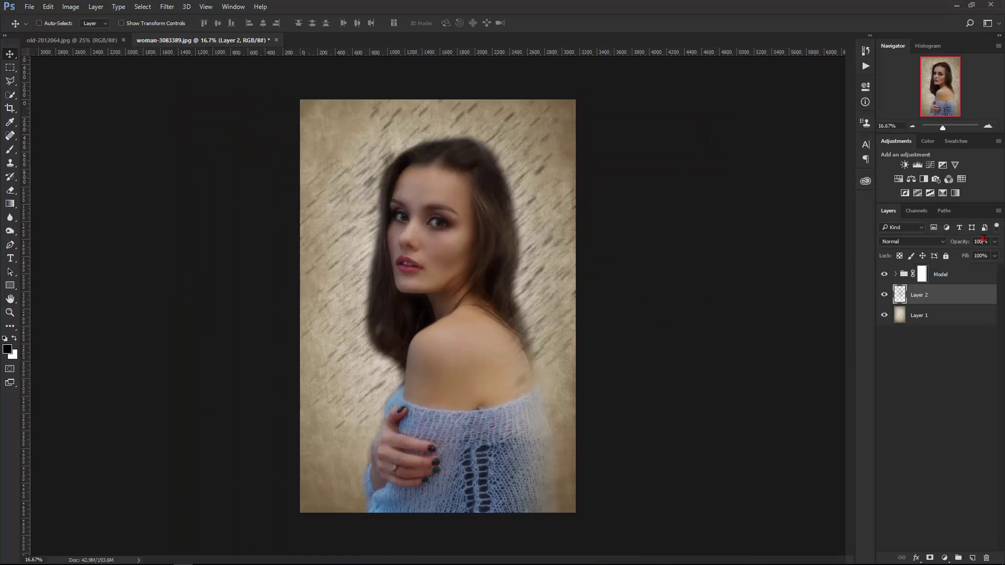
type("55")
key("Return")
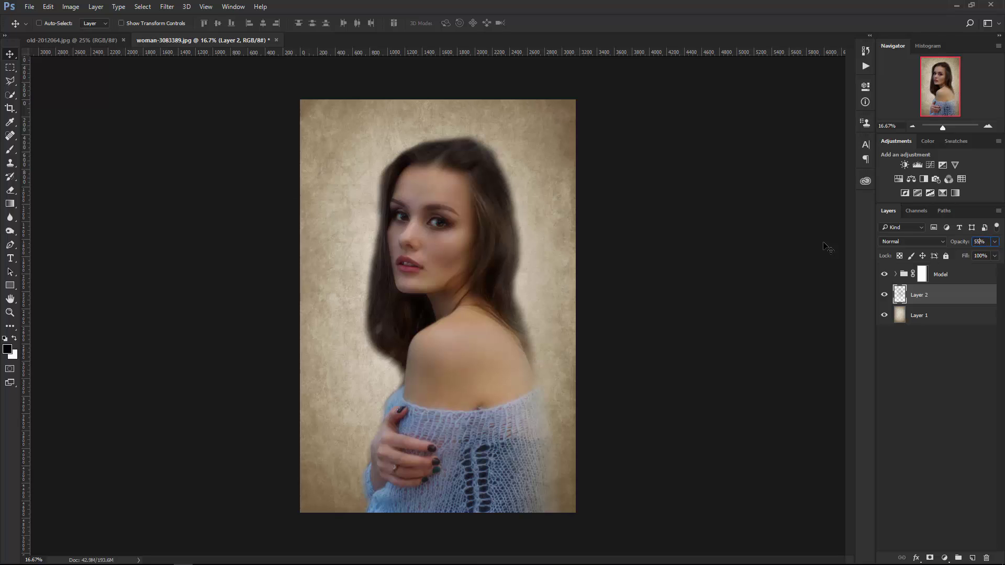
left_click(917, 314)
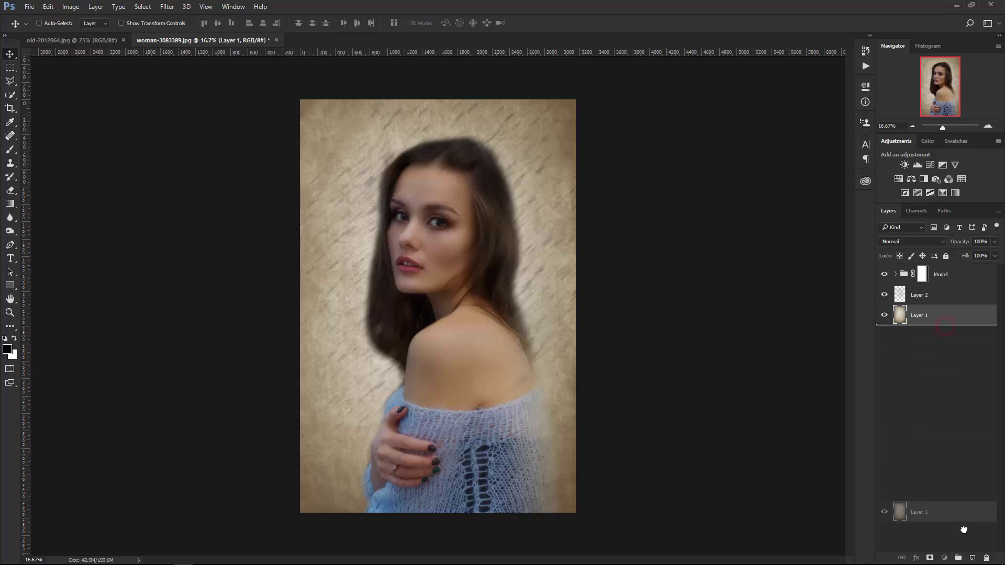
Duplicate Layer 1 to the top of the stack and add a Black & White adjustment above the original
left_click_drag(948, 351, 973, 558)
left_click_drag(936, 321, 939, 268)
left_click(941, 335)
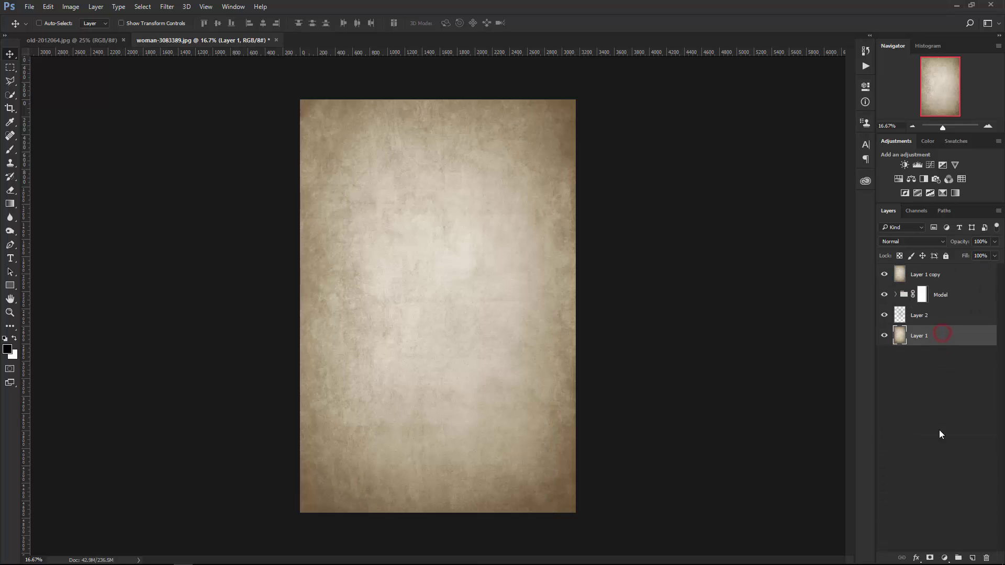
left_click(941, 558)
left_click(944, 451)
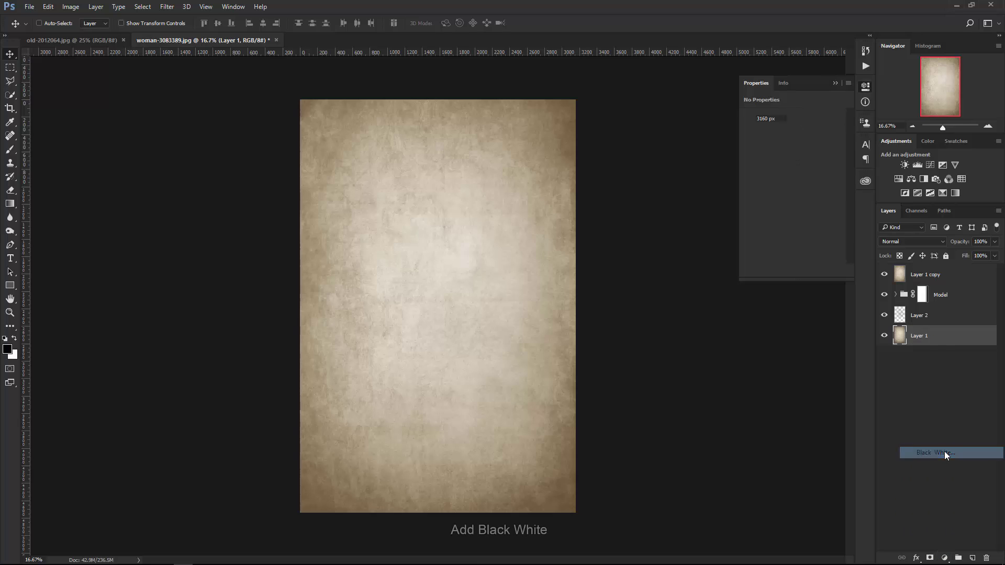
left_click(835, 82)
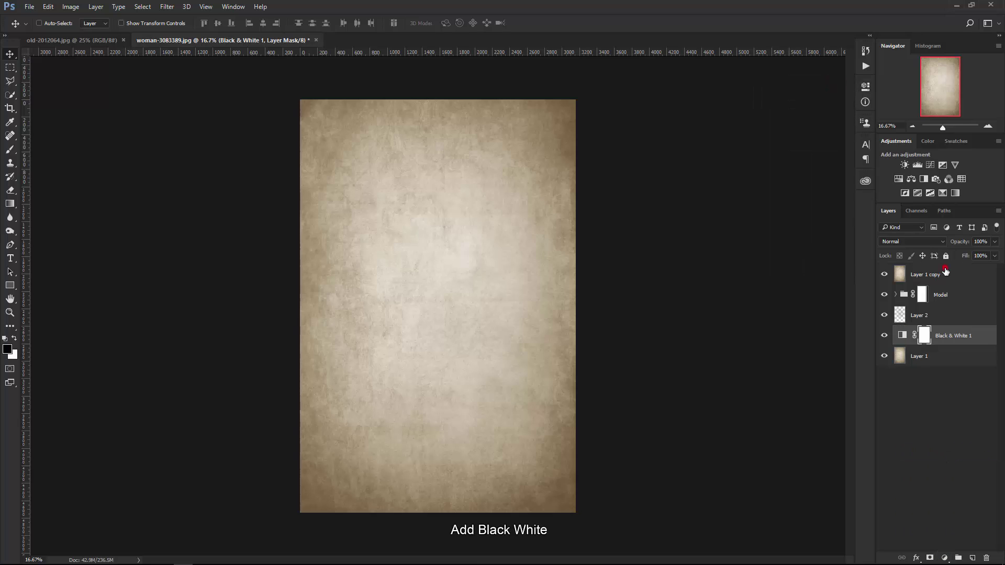
Set Layer 1 copy's blend mode to Multiply
left_click(942, 273)
left_click(923, 241)
left_click(908, 275)
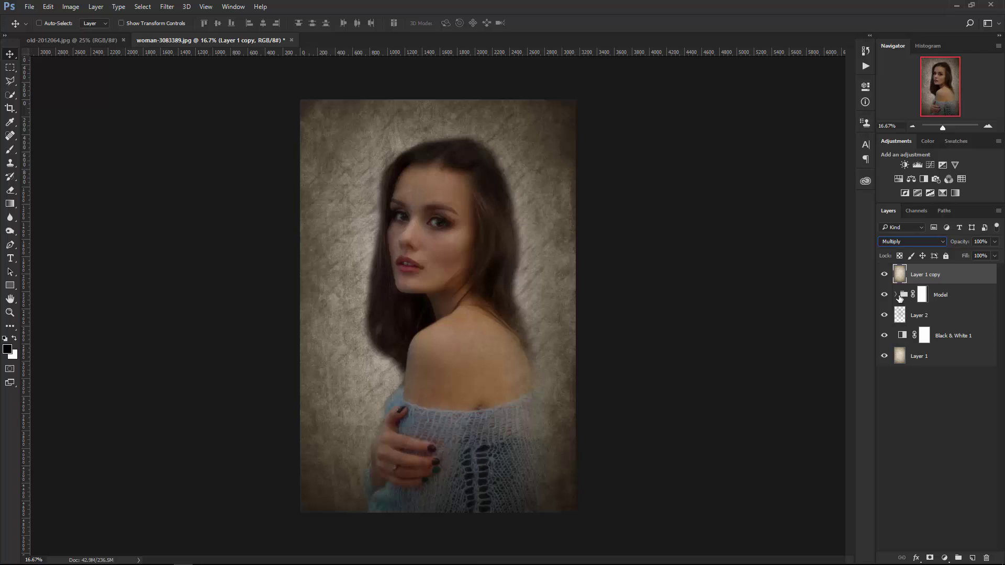
left_click(167, 6)
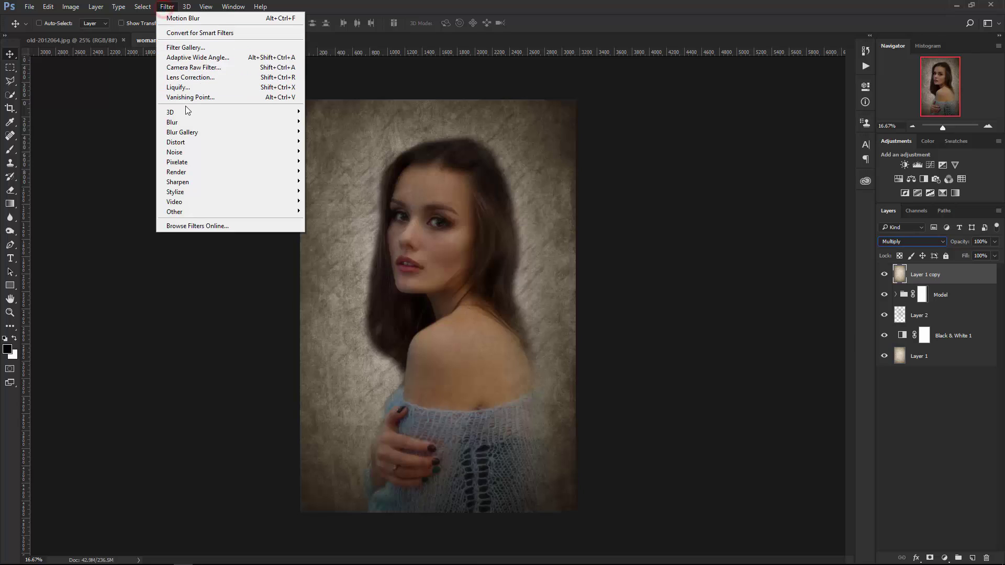
Push Clarity to maximum in the Camera Raw Filter on the texture copy, then zoom to 25%
left_click(192, 67)
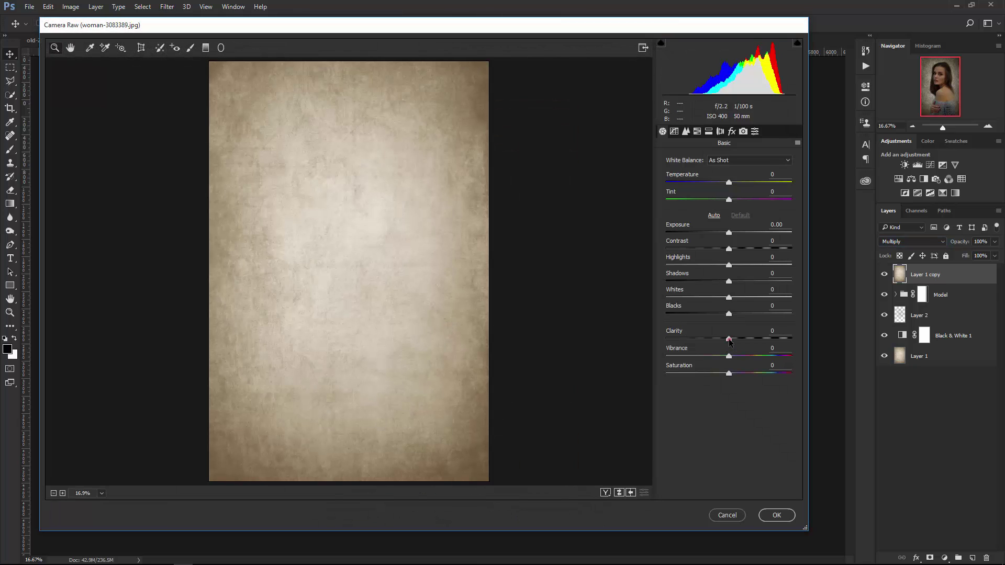
left_click_drag(728, 339, 793, 339)
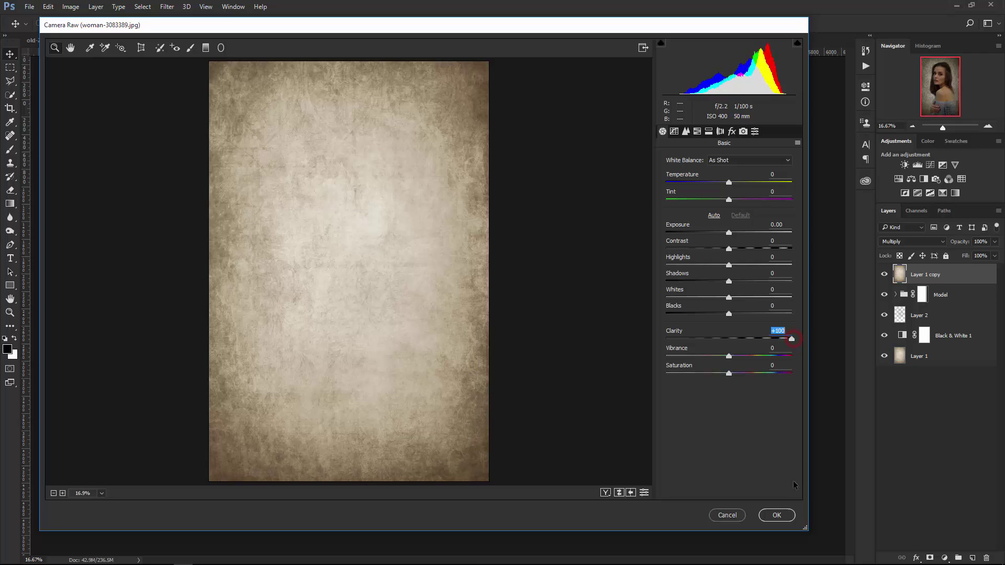
left_click(777, 516)
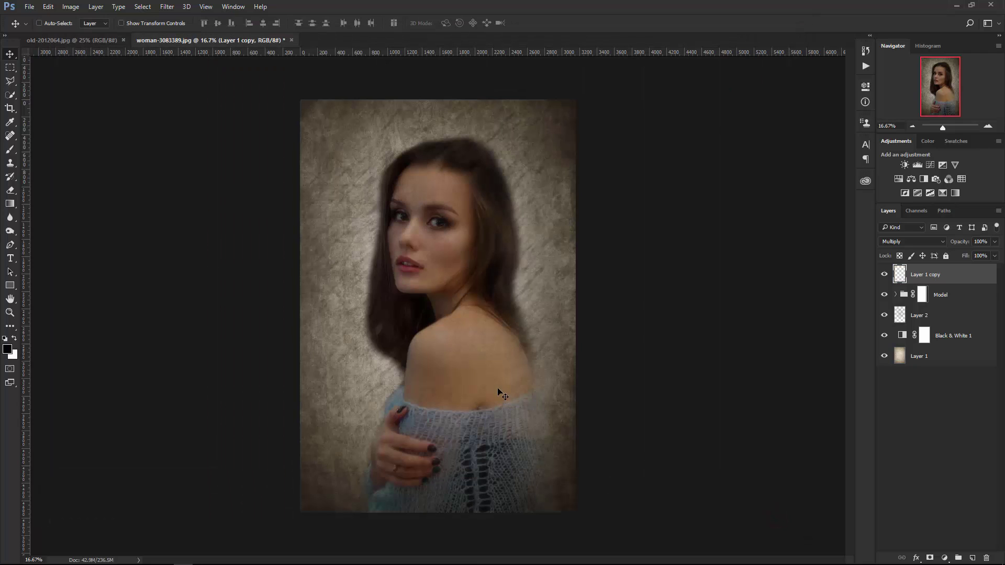
left_click(481, 236)
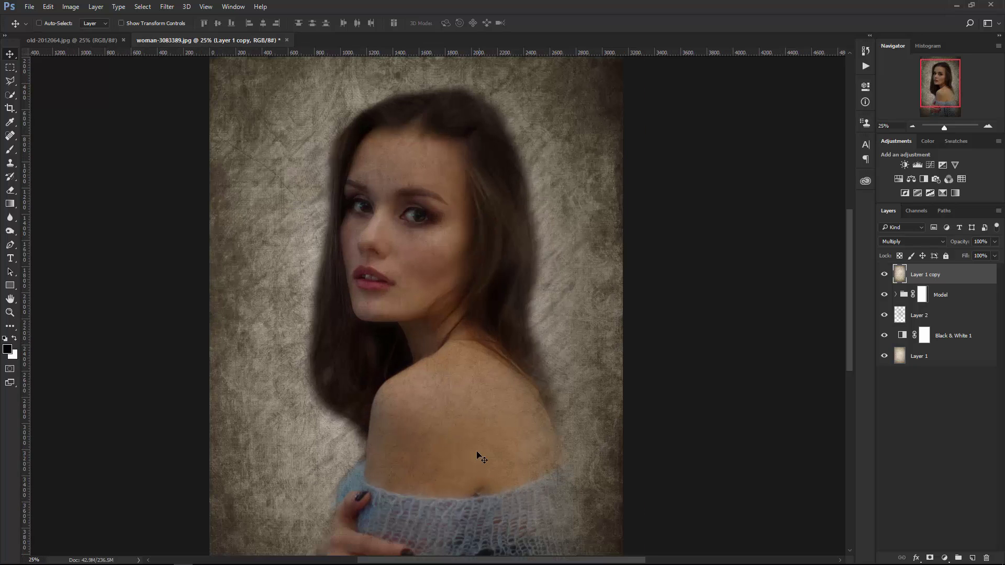
Brighten Layer 0 copy's midtones with a slight upward Curves adjustment, then reselect Layer 1 copy
left_click(895, 294)
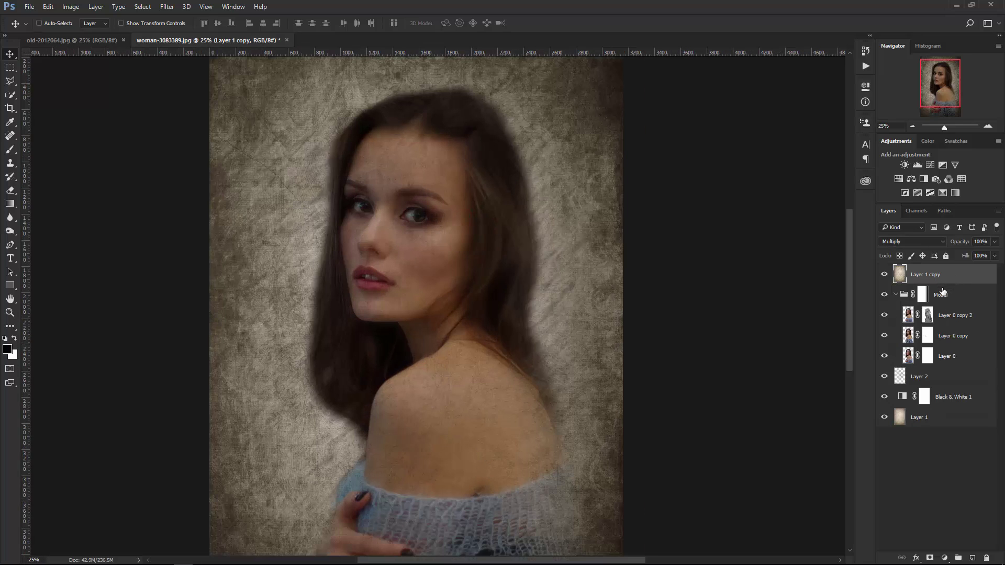
left_click(908, 340)
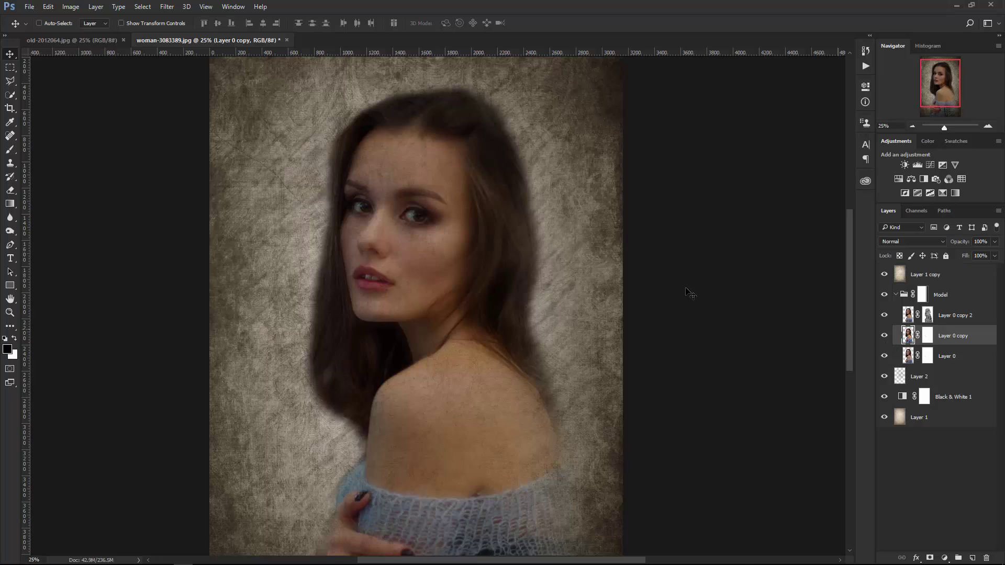
left_click(71, 7)
mouse_move(86, 33)
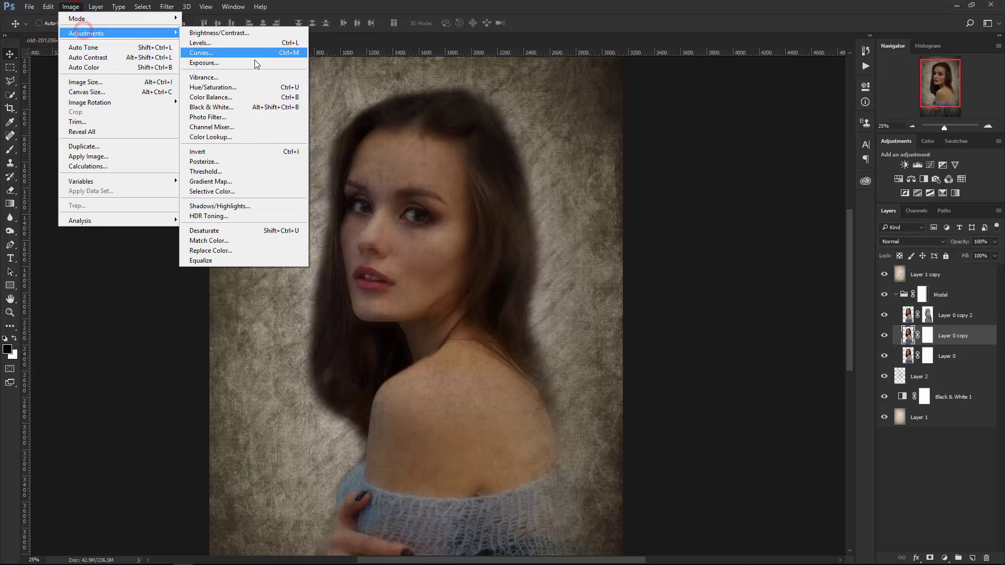
left_click(230, 52)
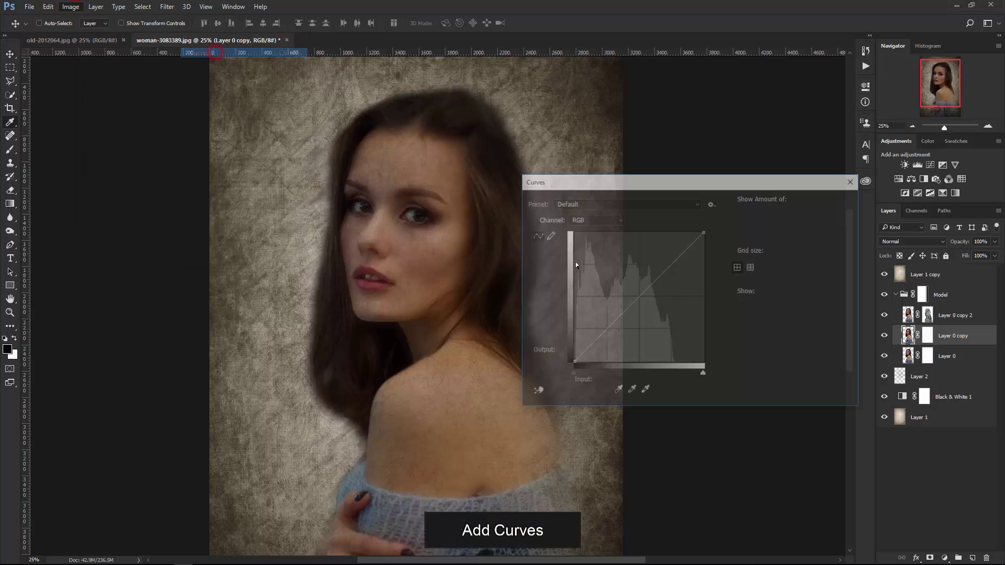
left_click_drag(643, 296, 634, 295)
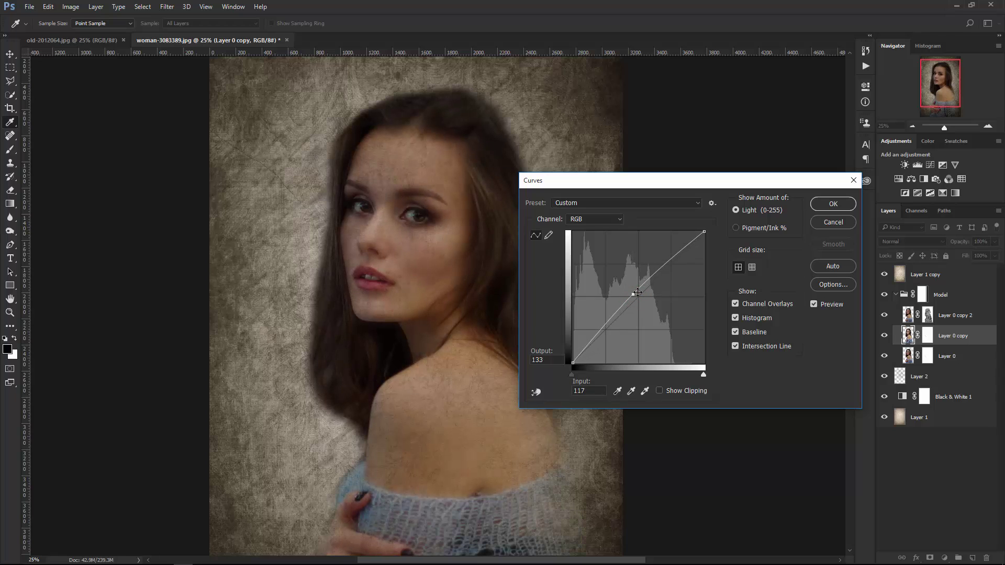
left_click(839, 205)
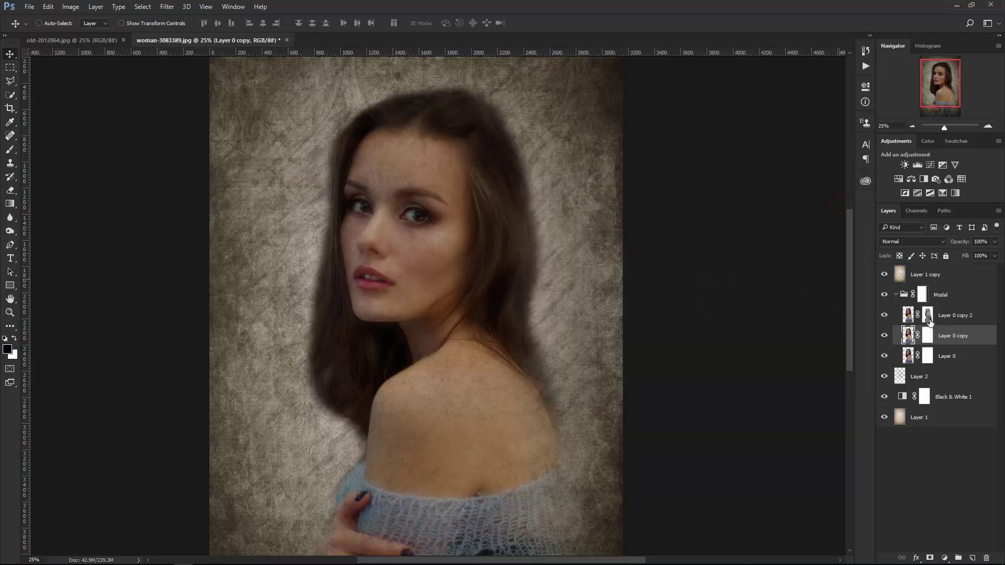
left_click(949, 274)
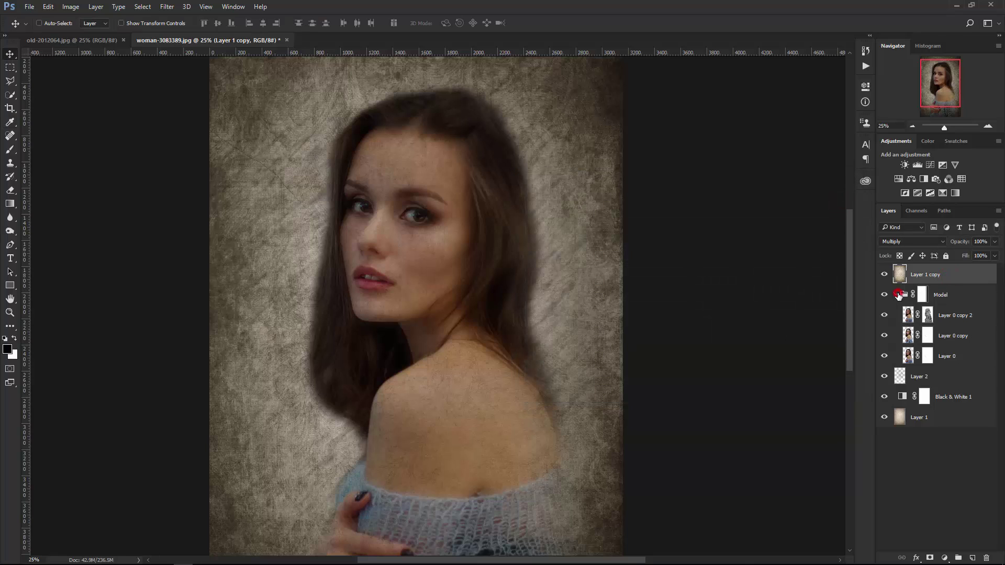
Collapse the Model group and fill a new Layer 3 with a merged image copy via Apply Image
left_click(896, 295)
left_click(970, 557)
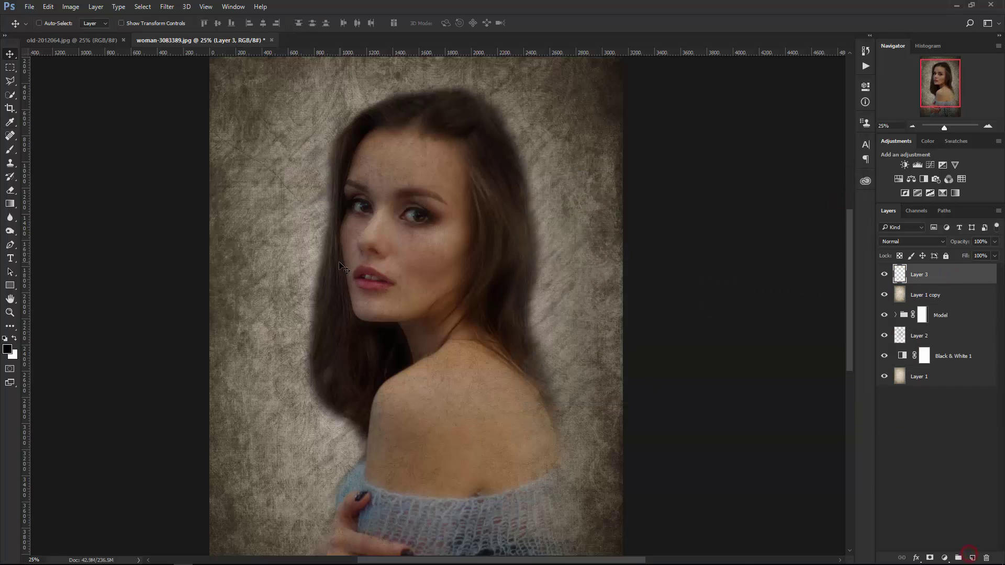
left_click(71, 7)
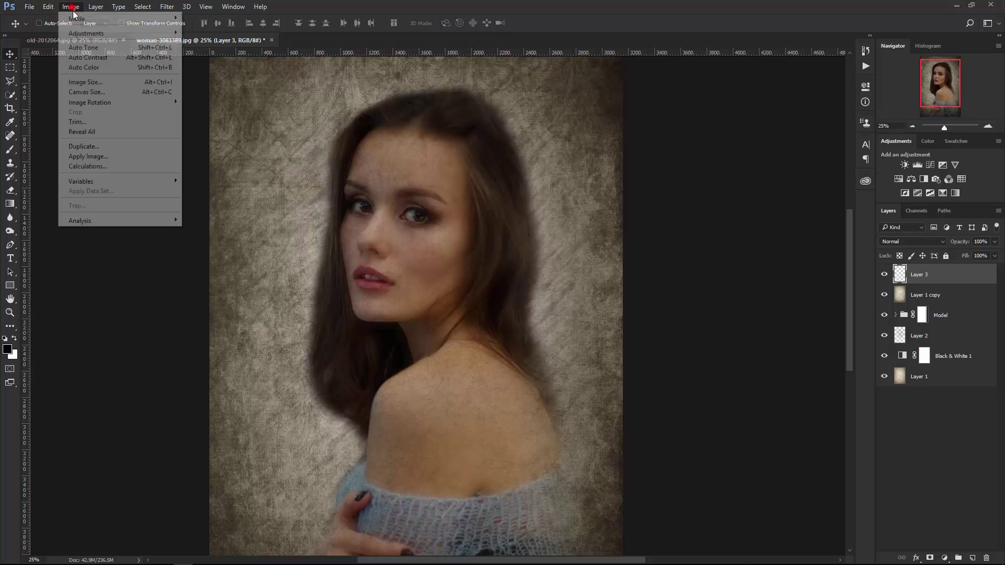
left_click(99, 156)
left_click(597, 163)
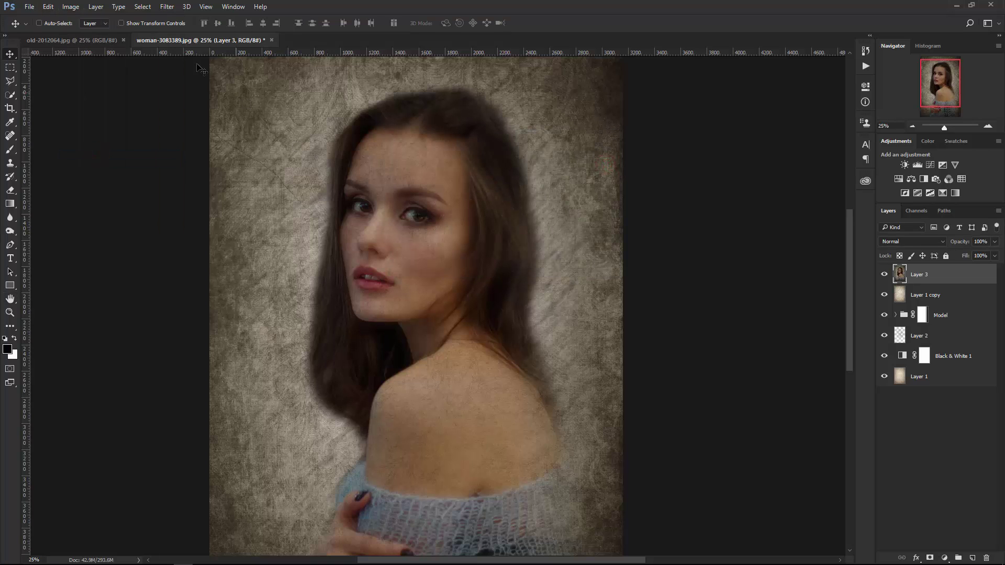
Apply the Accented Edges filter from the Filter Gallery to Layer 3
left_click(168, 8)
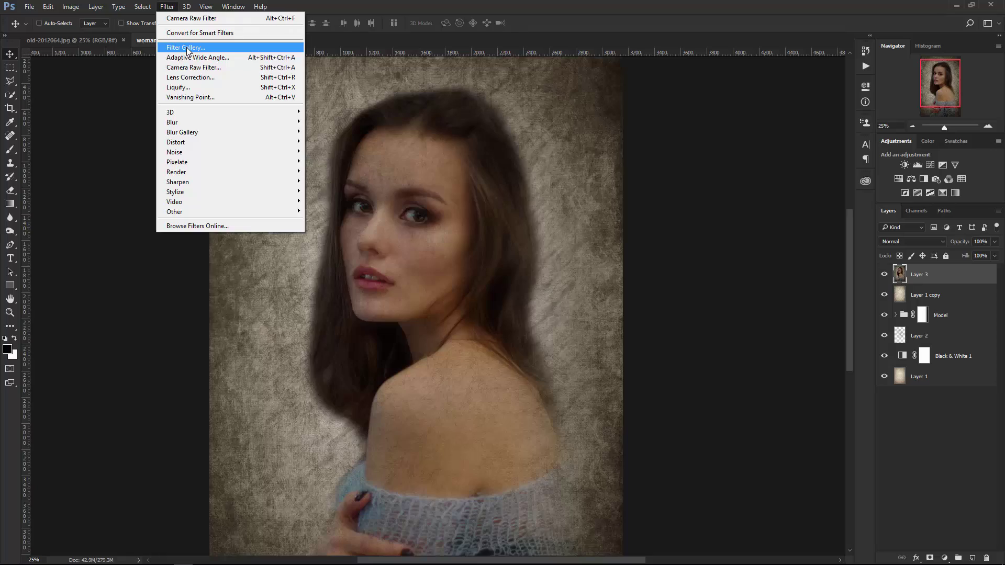
left_click(187, 49)
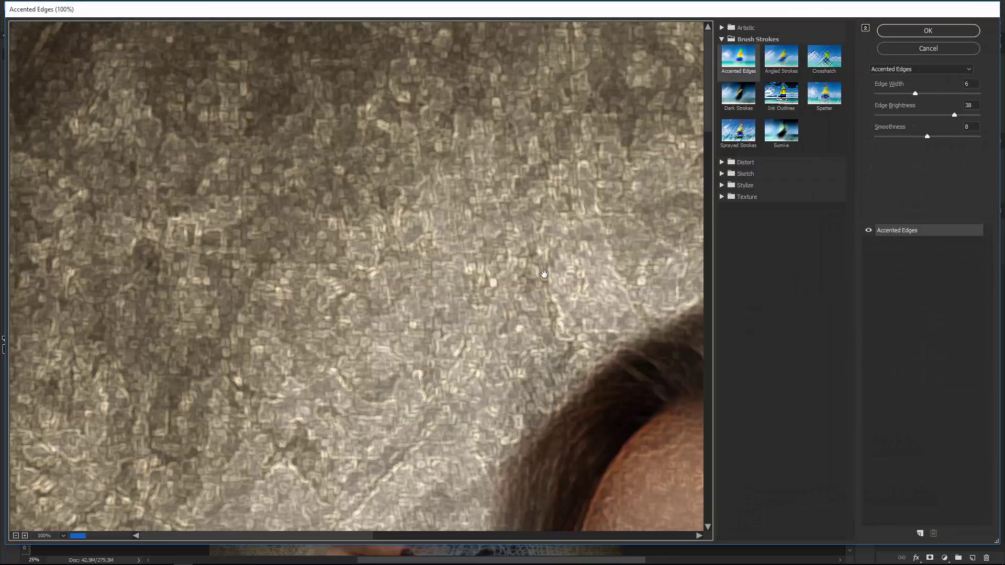
key("ctrl+minus")
key("ctrl+minus")
left_click_drag(399, 363, 348, 213)
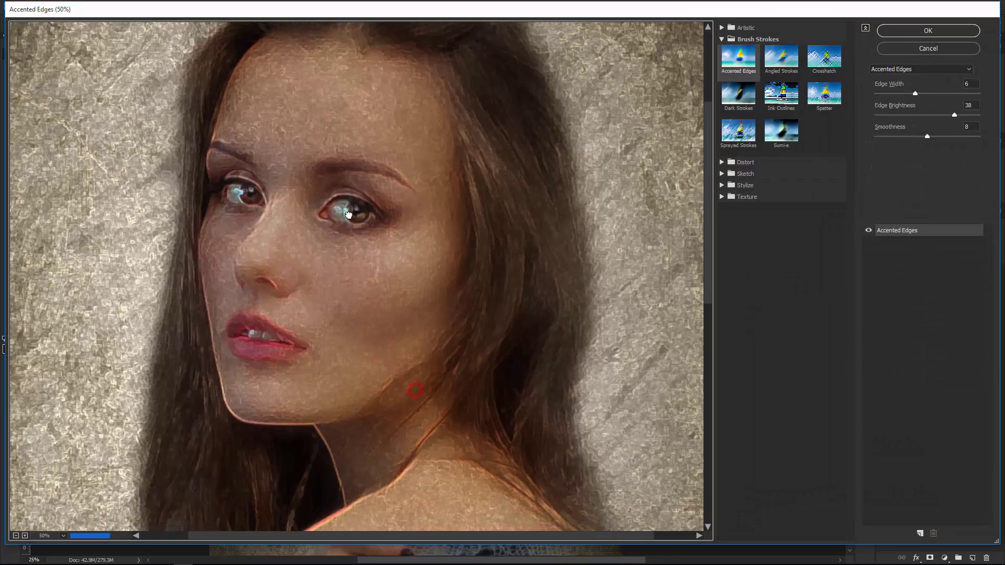
left_click(935, 31)
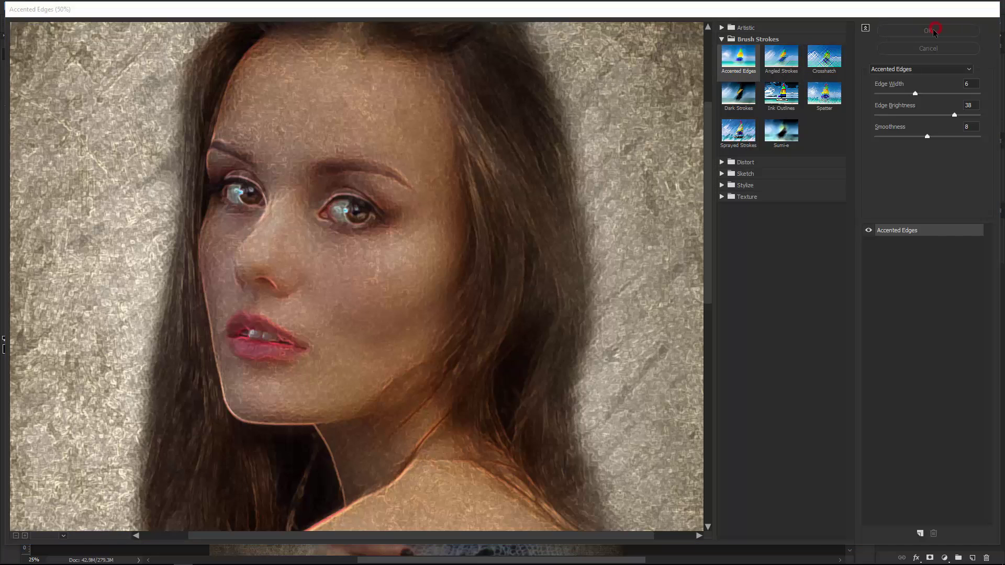
key("ctrl+minus")
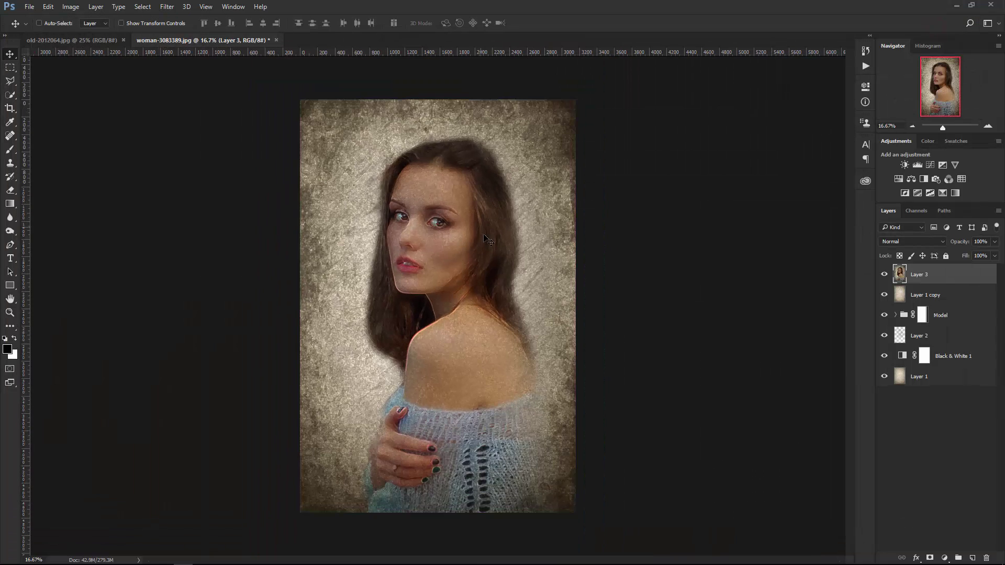
left_click(459, 219, "ctrl")
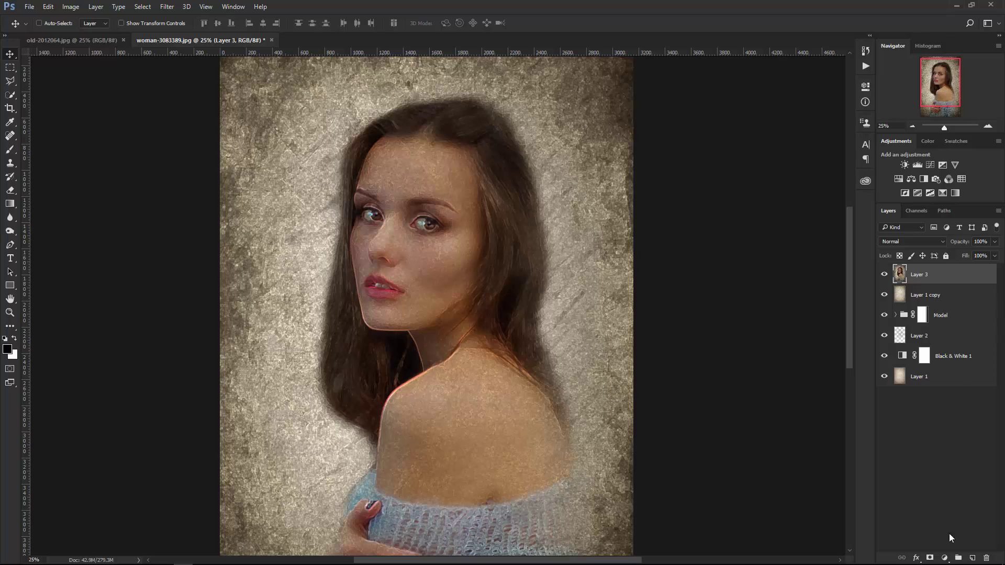
Add a Selective Color layer with Reds Cyan at -23 and Yellow at +5
left_click(944, 558)
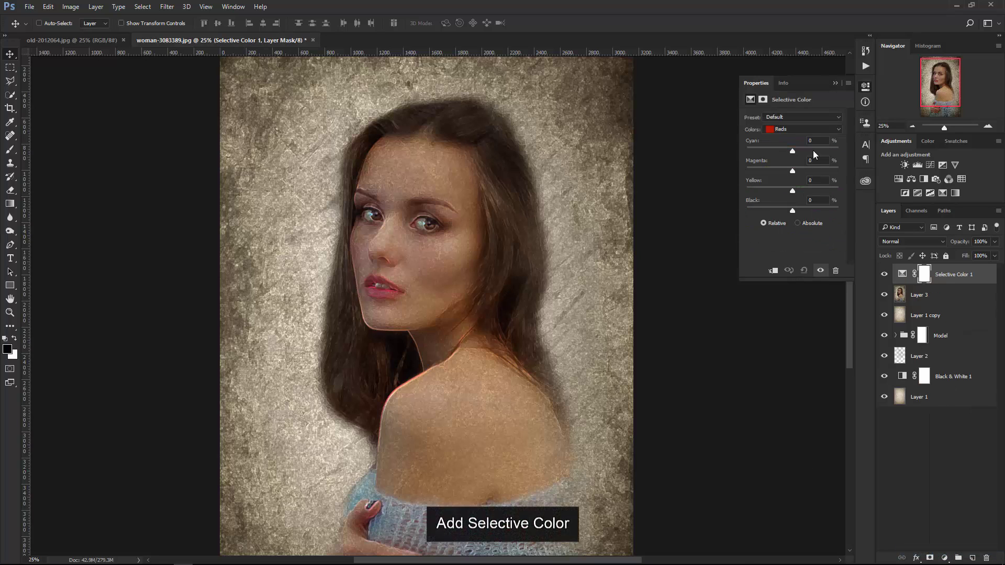
left_click(818, 142)
type("-23")
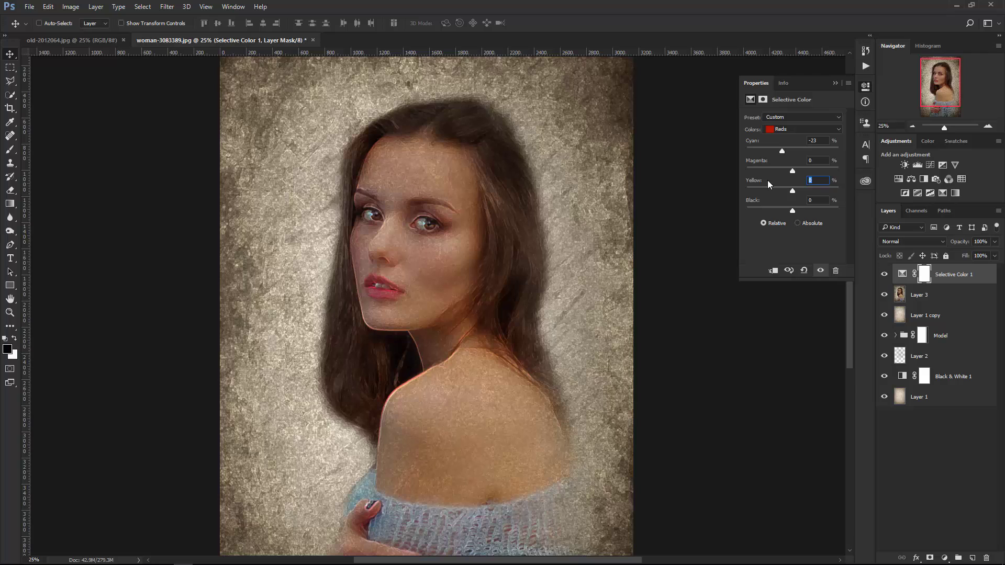
type("5")
key("Return")
left_click(834, 84)
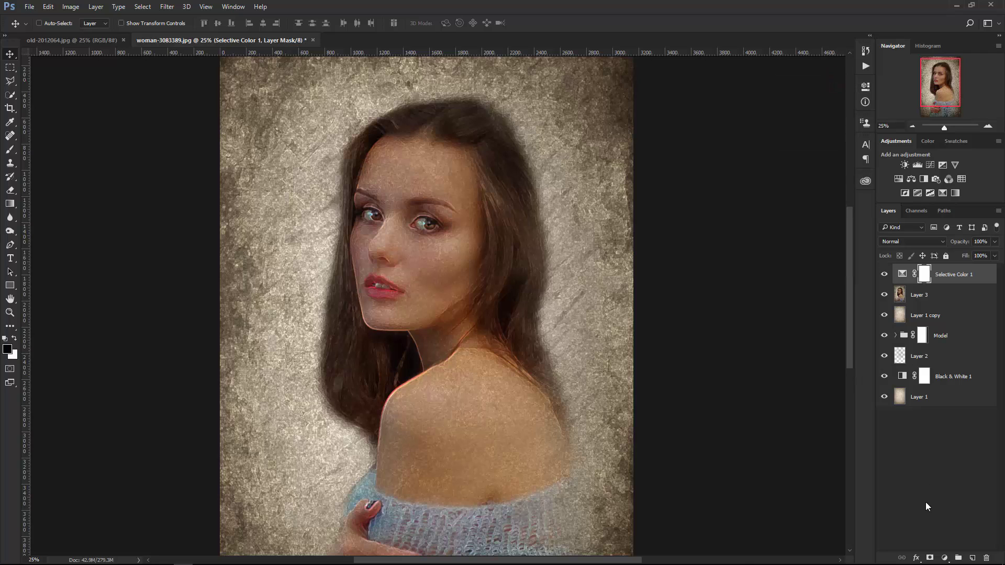
left_click(945, 558)
Add a FallColors.look Color Lookup layer blended as Soft Light at 50% opacity
left_click(937, 488)
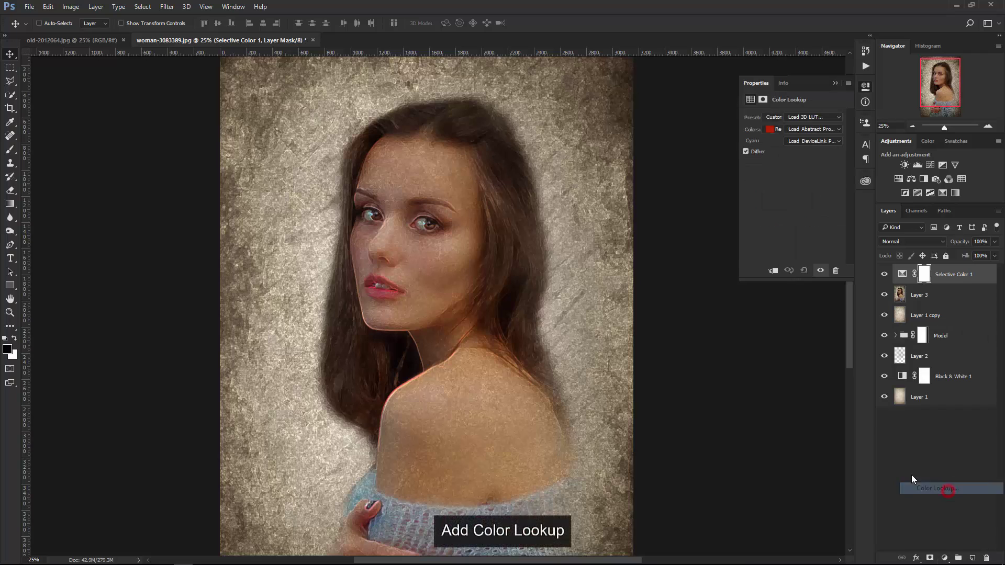
left_click(819, 117)
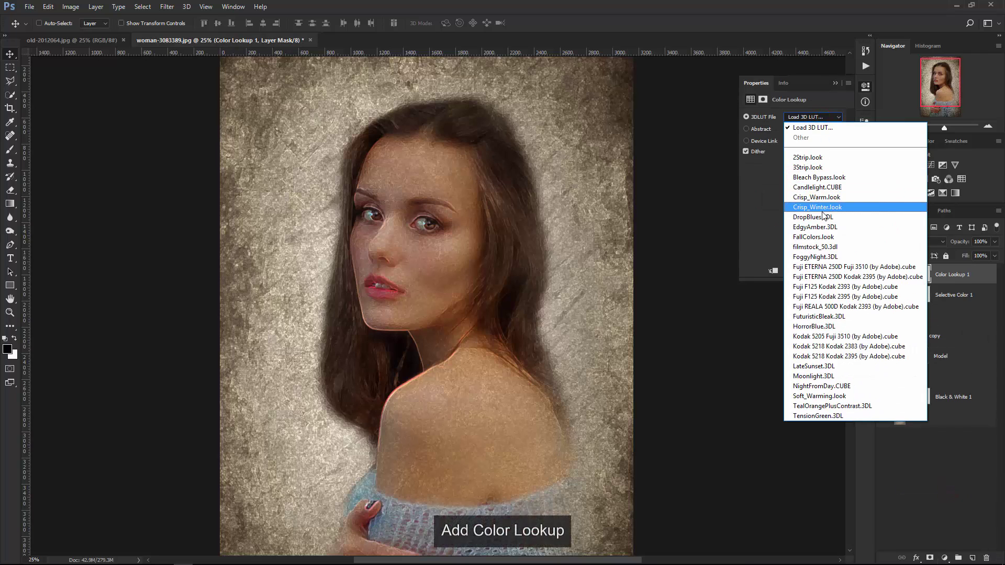
left_click(829, 238)
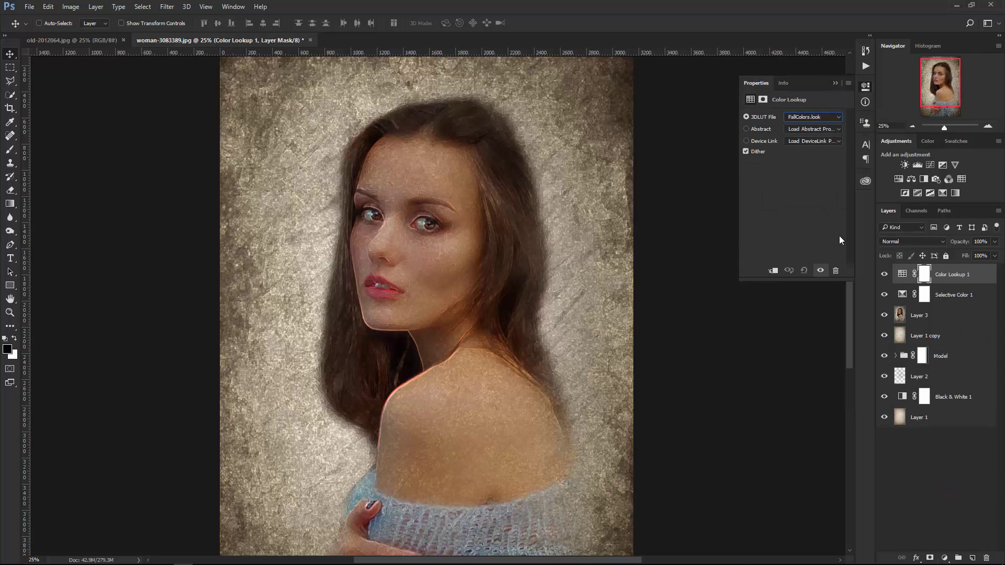
left_click(836, 82)
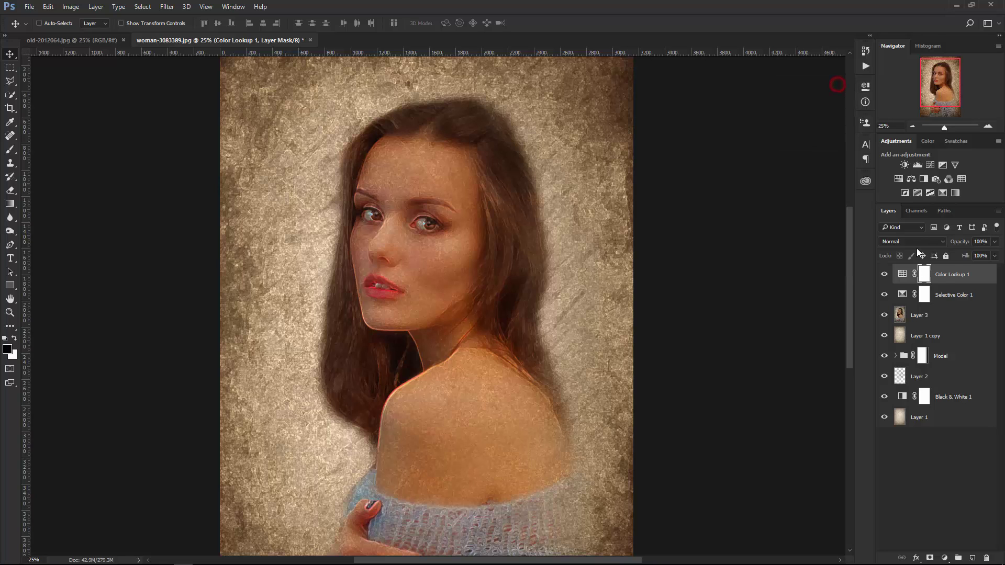
left_click(915, 243)
left_click(906, 348)
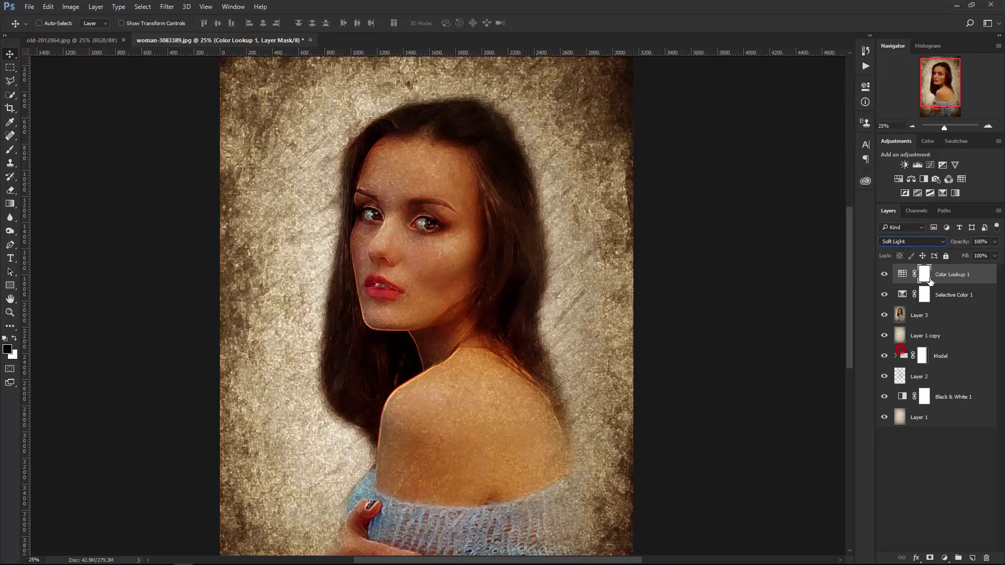
left_click(981, 241)
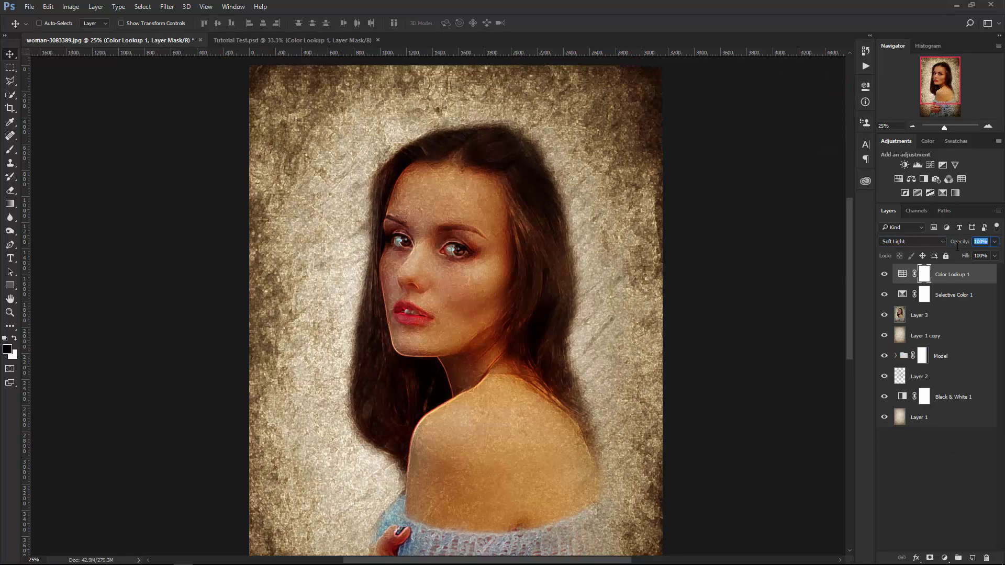
type("50")
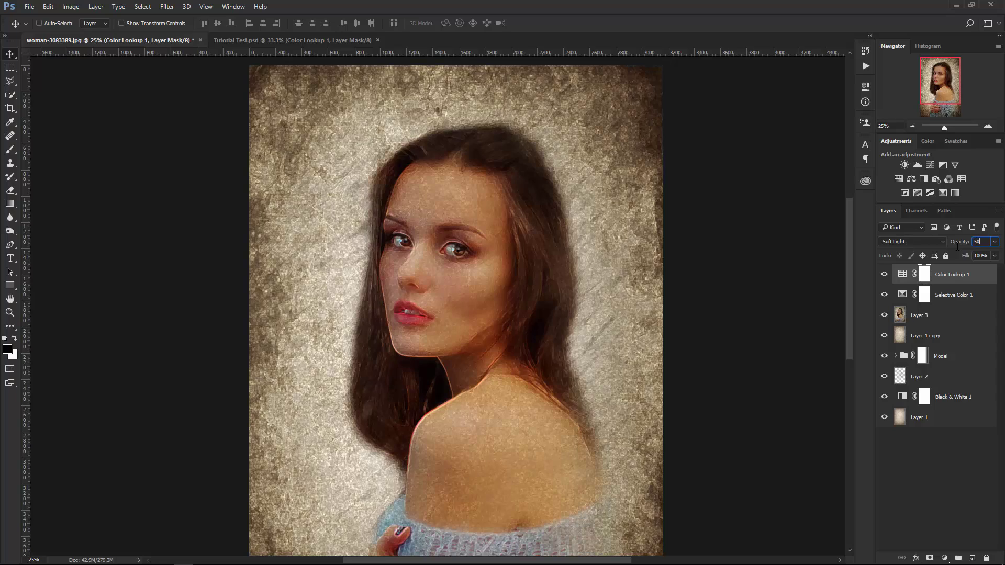